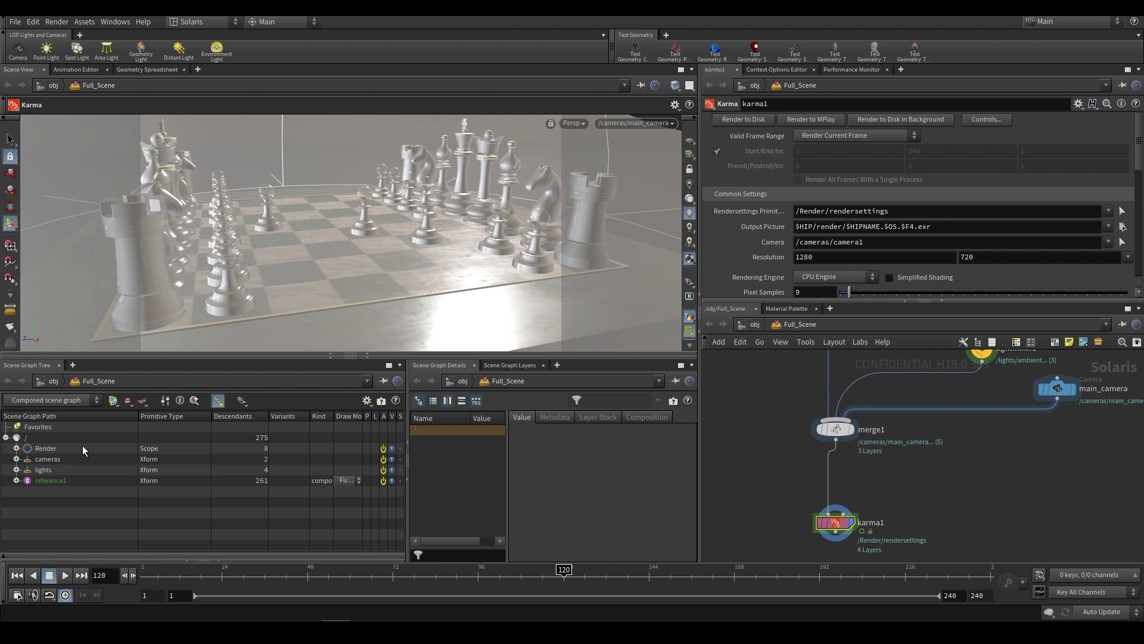
# Examine the Render, cameras and lights branches of the scene graph and the karma1 node's render settings primitive path.
pyautogui.click(48, 448)
pyautogui.click(17, 448)
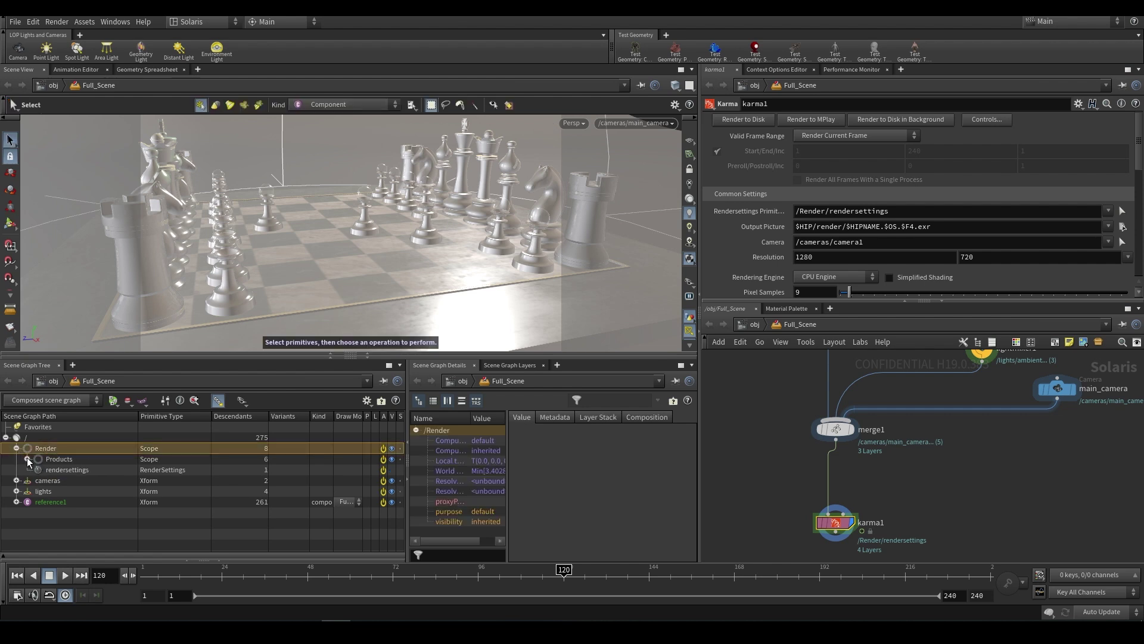
pyautogui.click(60, 471)
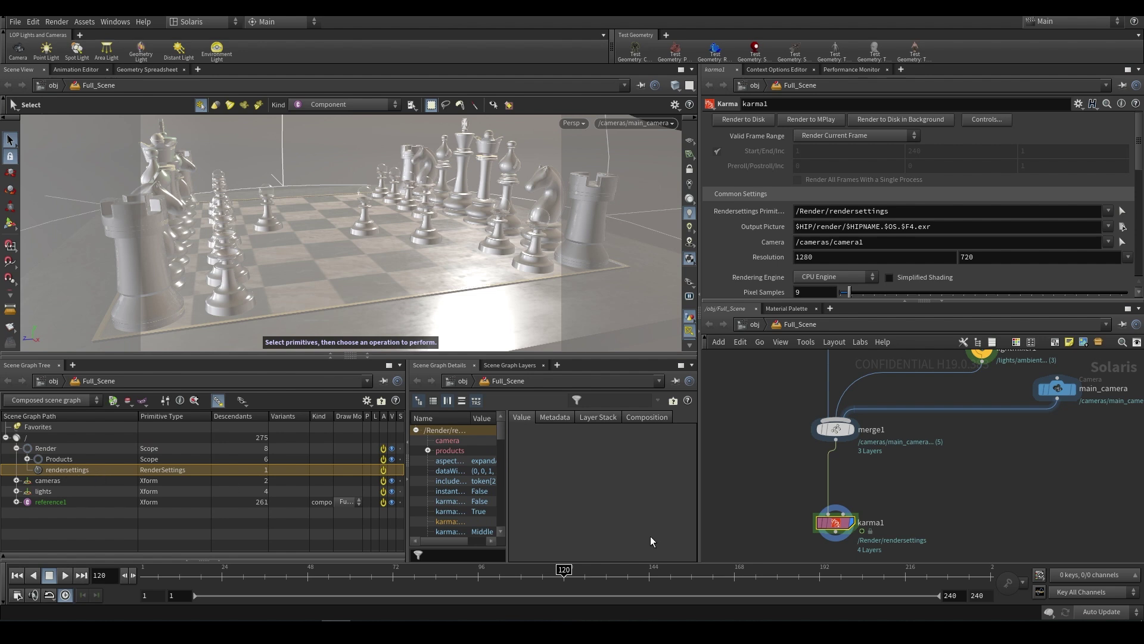
pyautogui.click(17, 480)
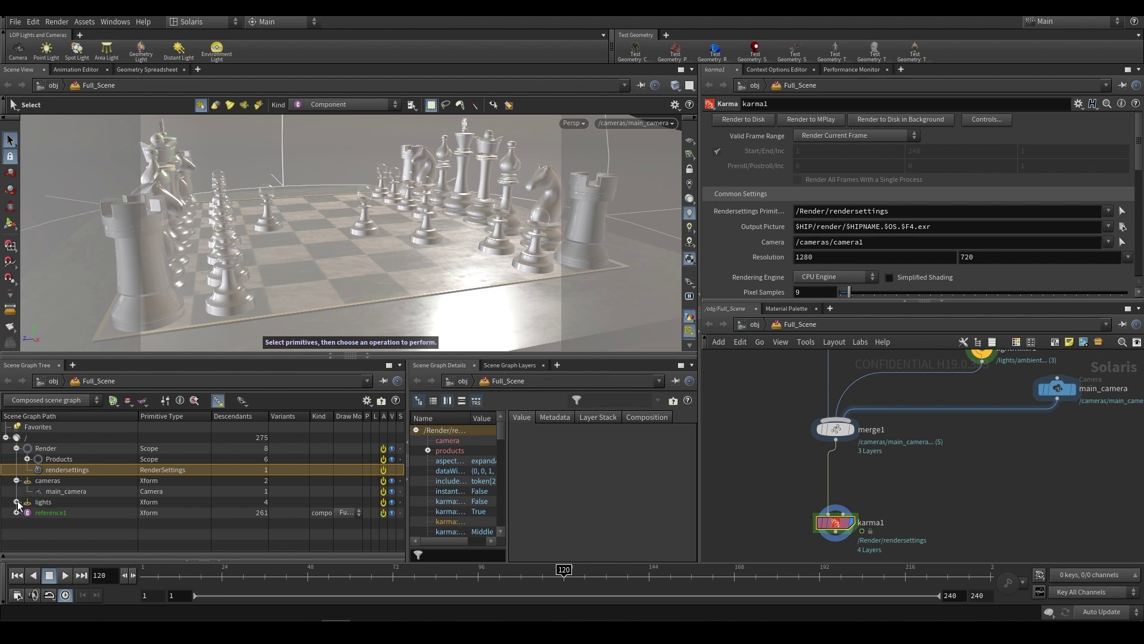
pyautogui.click(17, 502)
pyautogui.click(47, 480)
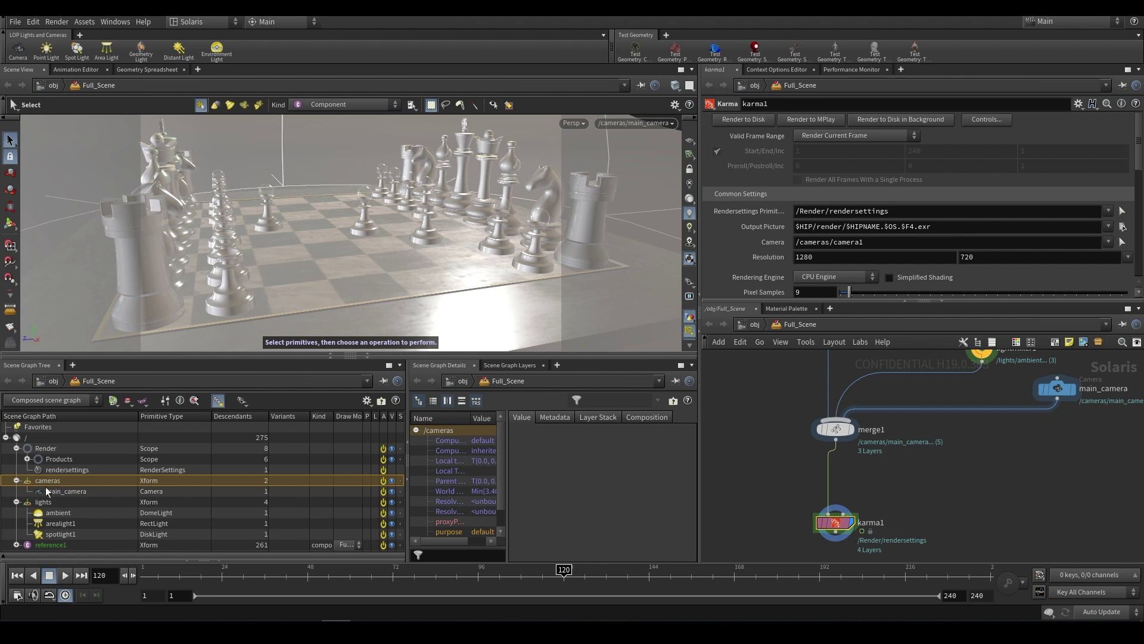
pyautogui.click(54, 492)
pyautogui.click(42, 502)
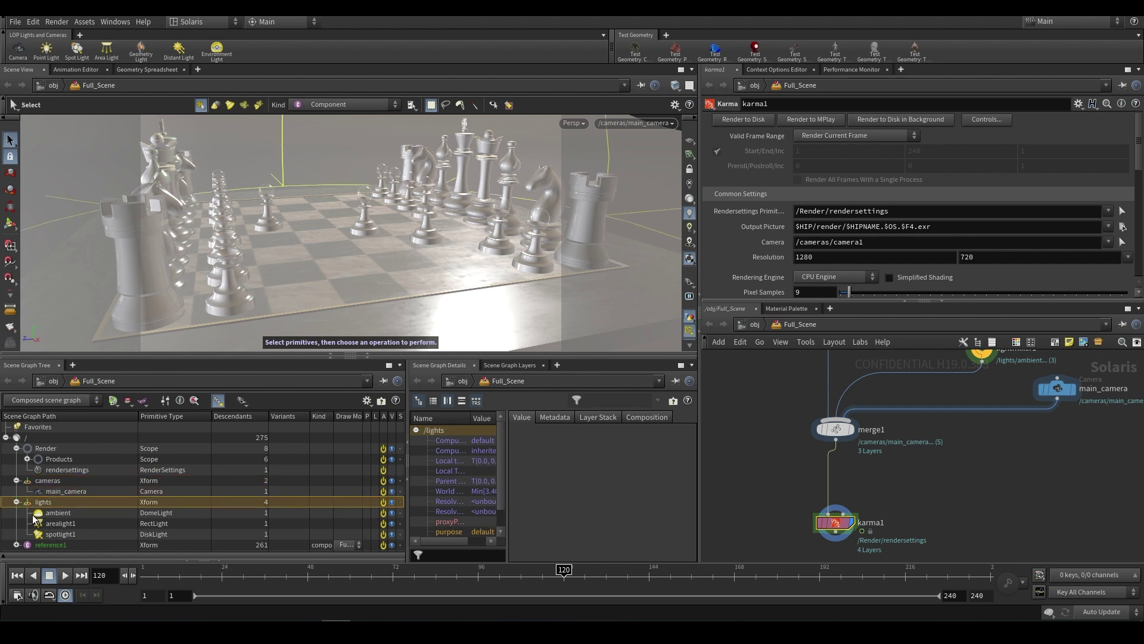
pyautogui.click(56, 448)
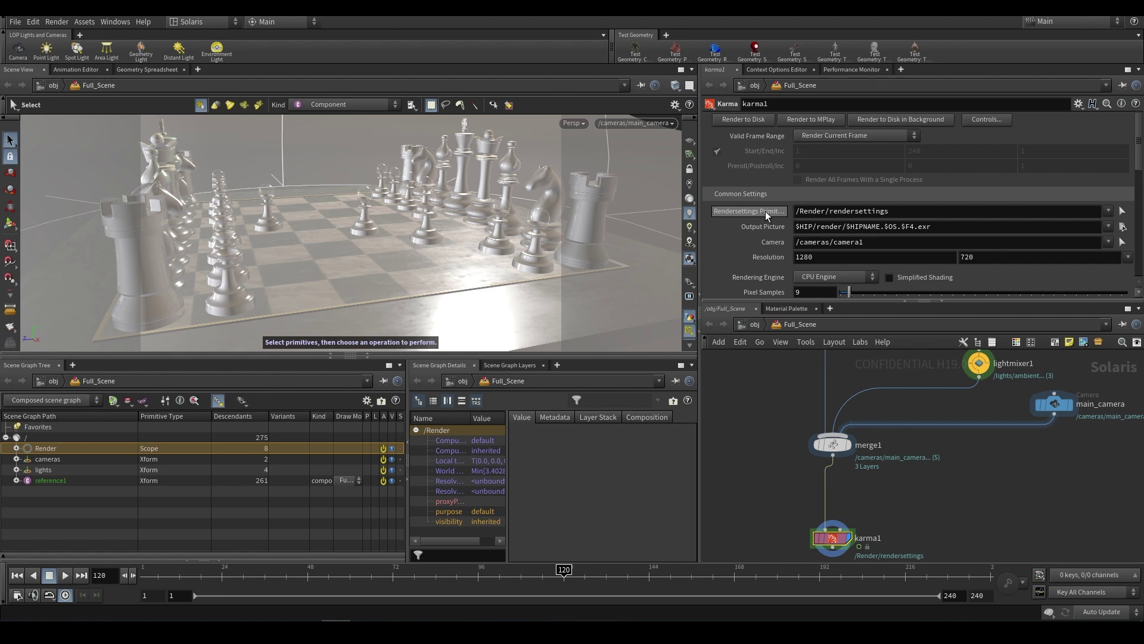
pyautogui.click(801, 211)
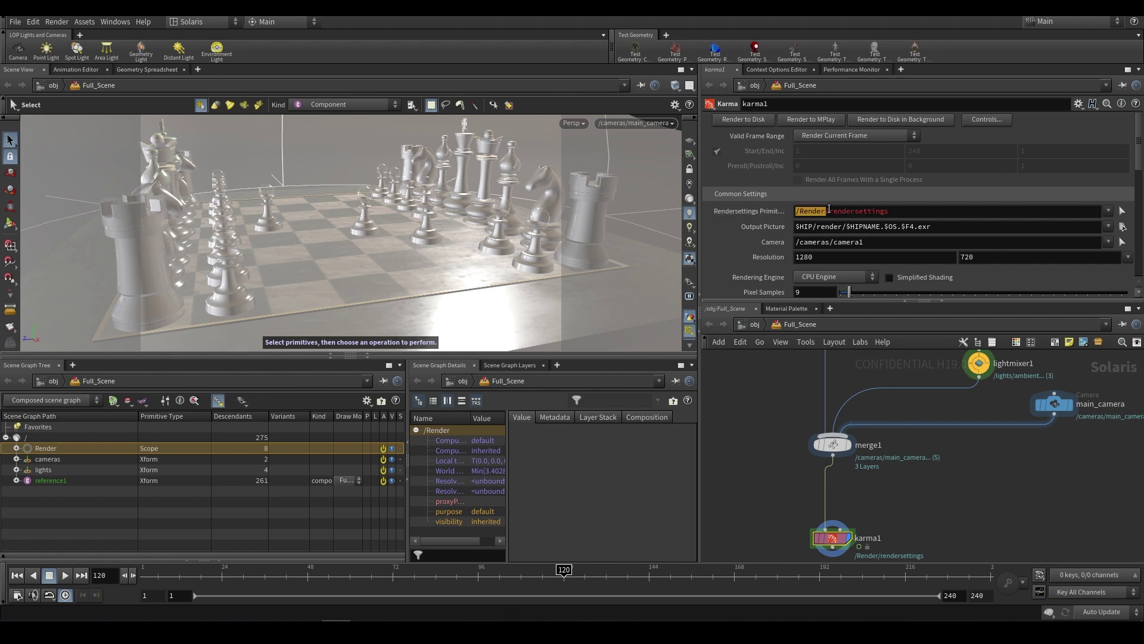
pyautogui.moveTo(800, 211); pyautogui.dragTo(916, 210)
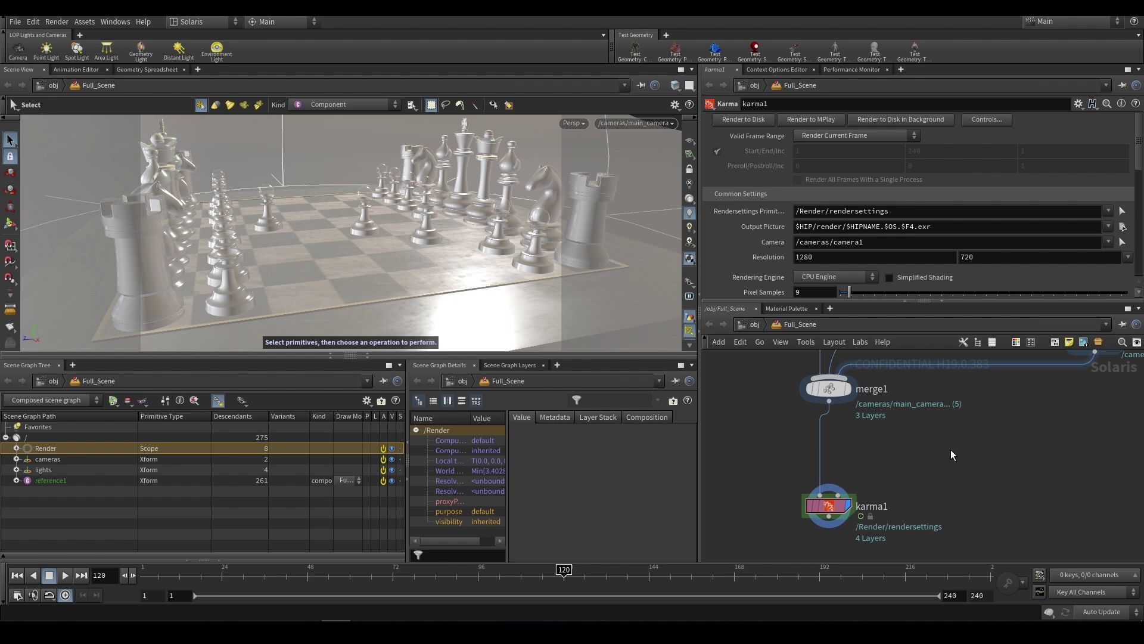
# Insert a Karma Render Properties node on the wire between merge1 and karma1.
pyautogui.press('Tab')
pyautogui.write('karma')
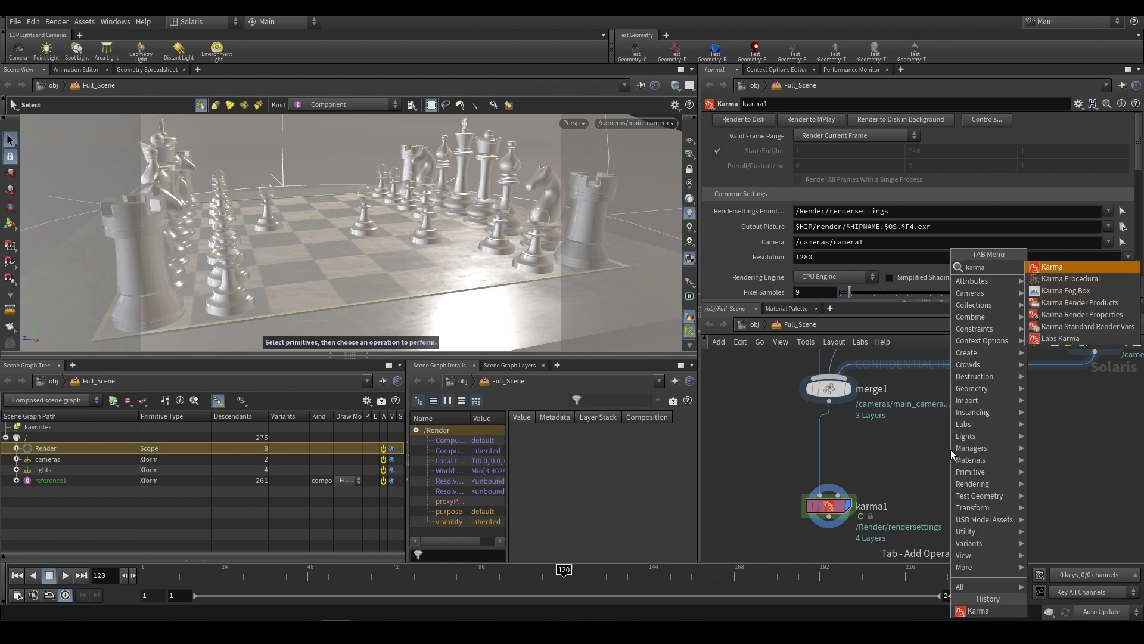
pyautogui.click(1091, 314)
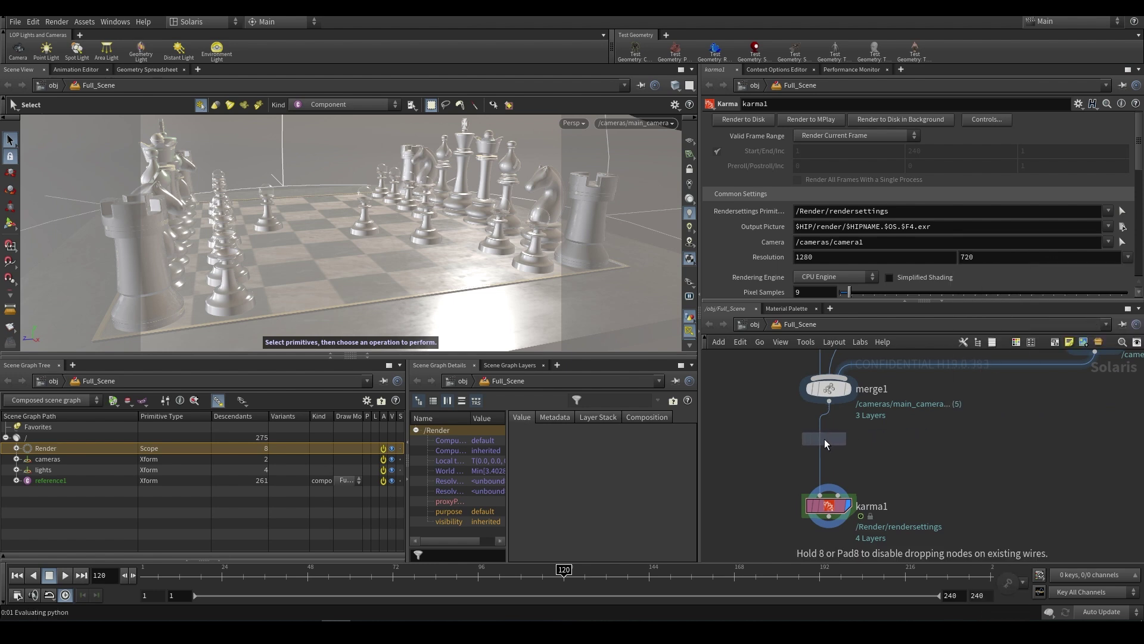
pyautogui.click(834, 446)
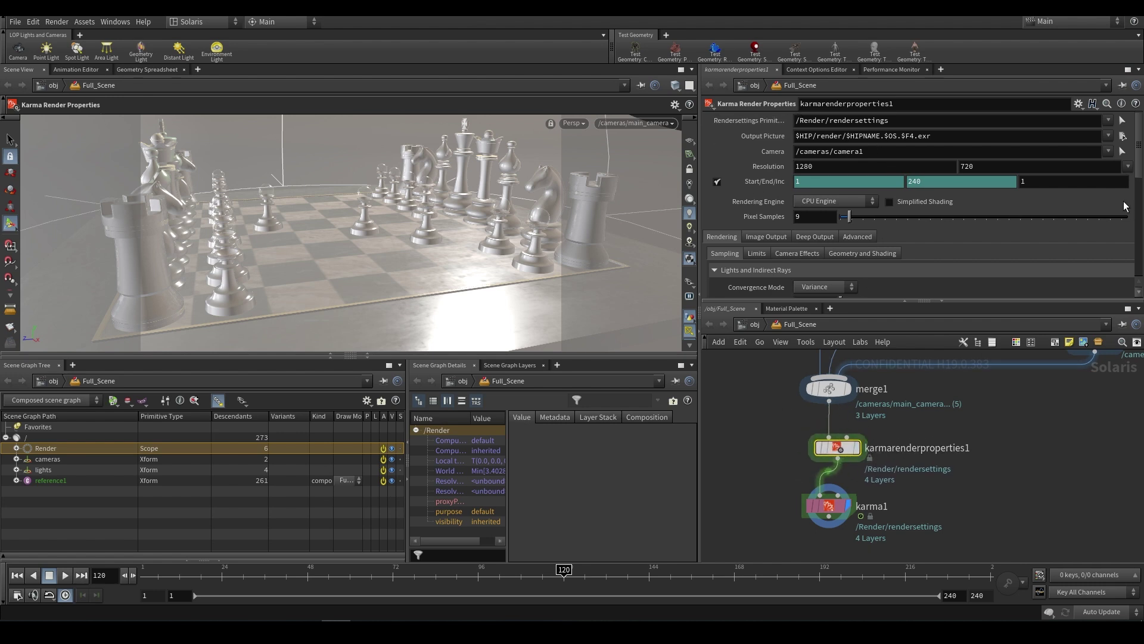
# Compare the parameters of karma1 with those of the Karma Render Properties node above it.
pyautogui.click(828, 516)
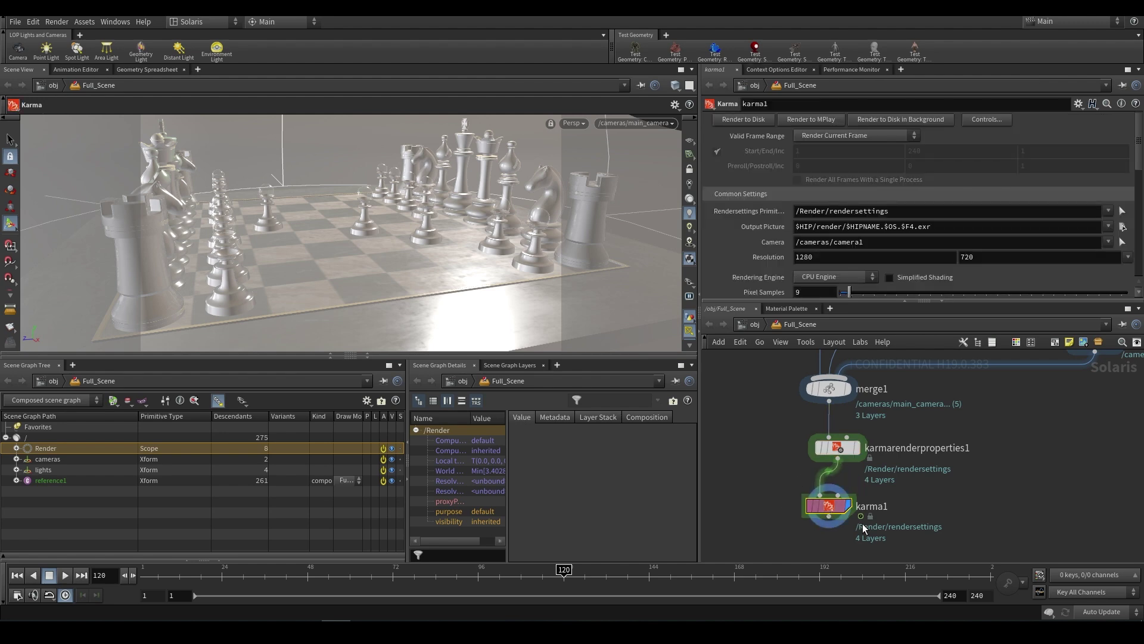
pyautogui.click(840, 452)
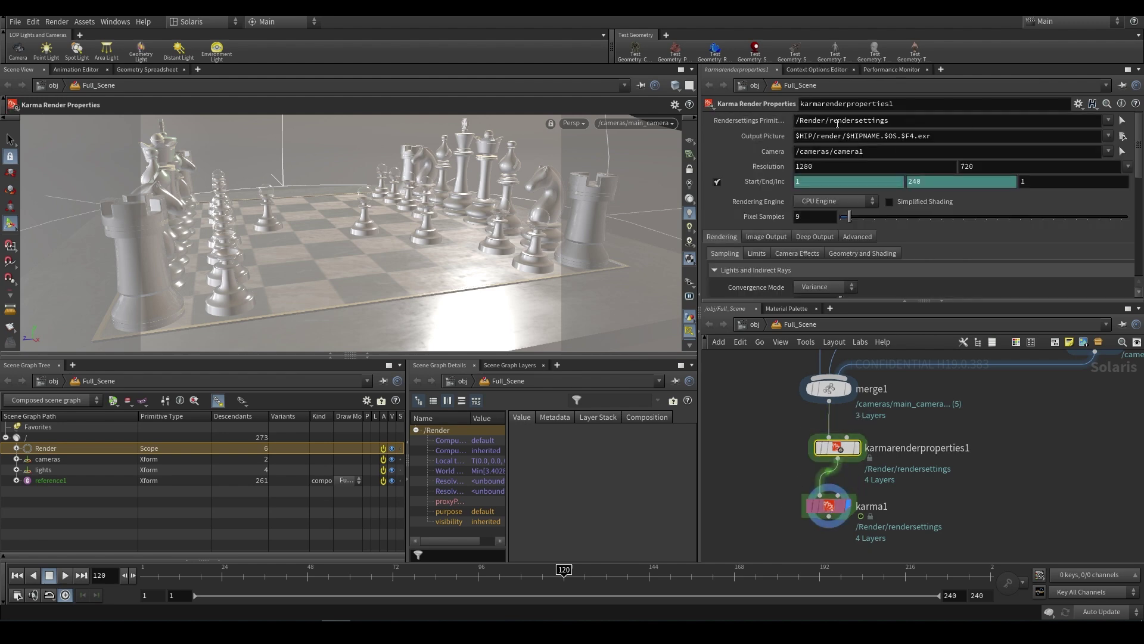
pyautogui.click(829, 505)
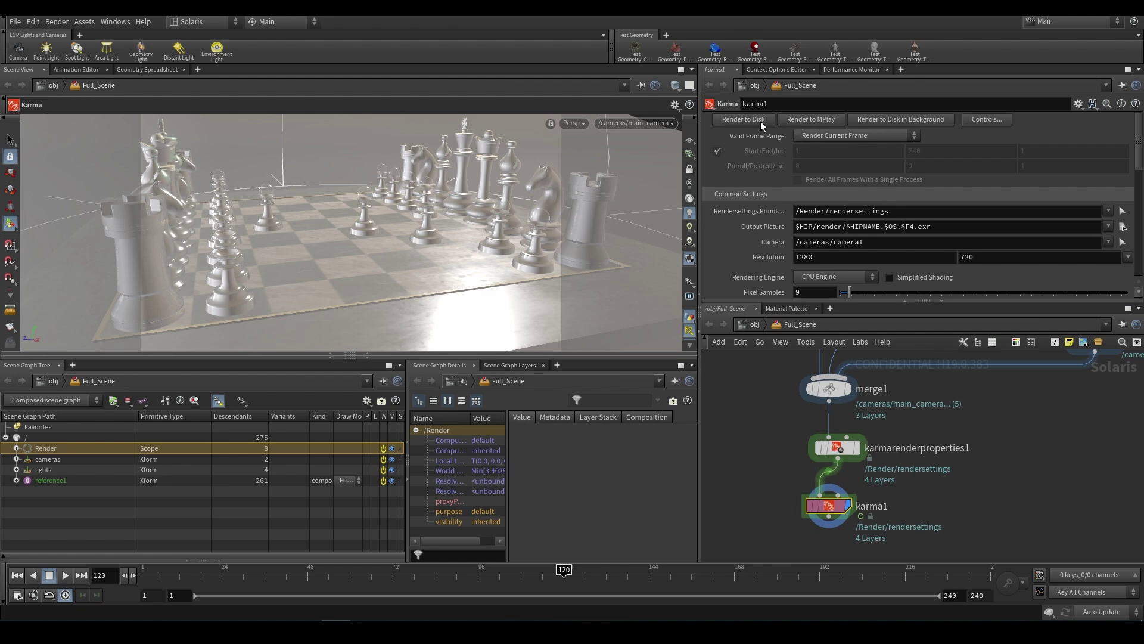
pyautogui.click(836, 456)
pyautogui.scroll(-5, 736, 257)
pyautogui.scroll(5, 761, 259)
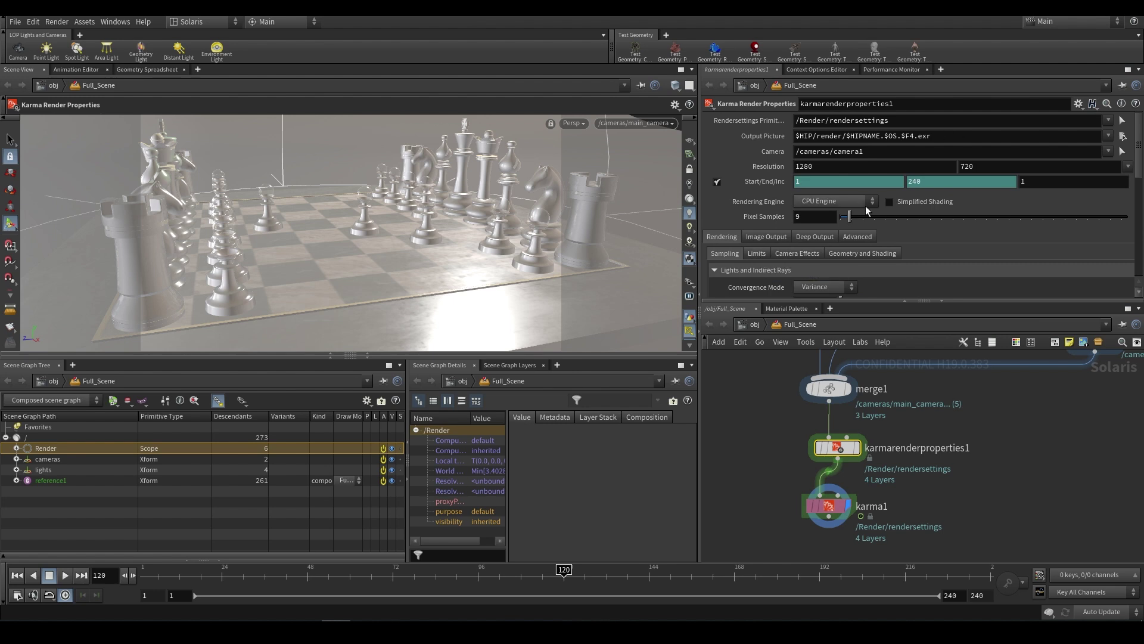
# Move karma1 farther down and set the Karma Render Properties node's render settings primitive path to /Render/preview.
pyautogui.scroll(-4, 923, 382)
pyautogui.moveTo(864, 479); pyautogui.dragTo(870, 524)
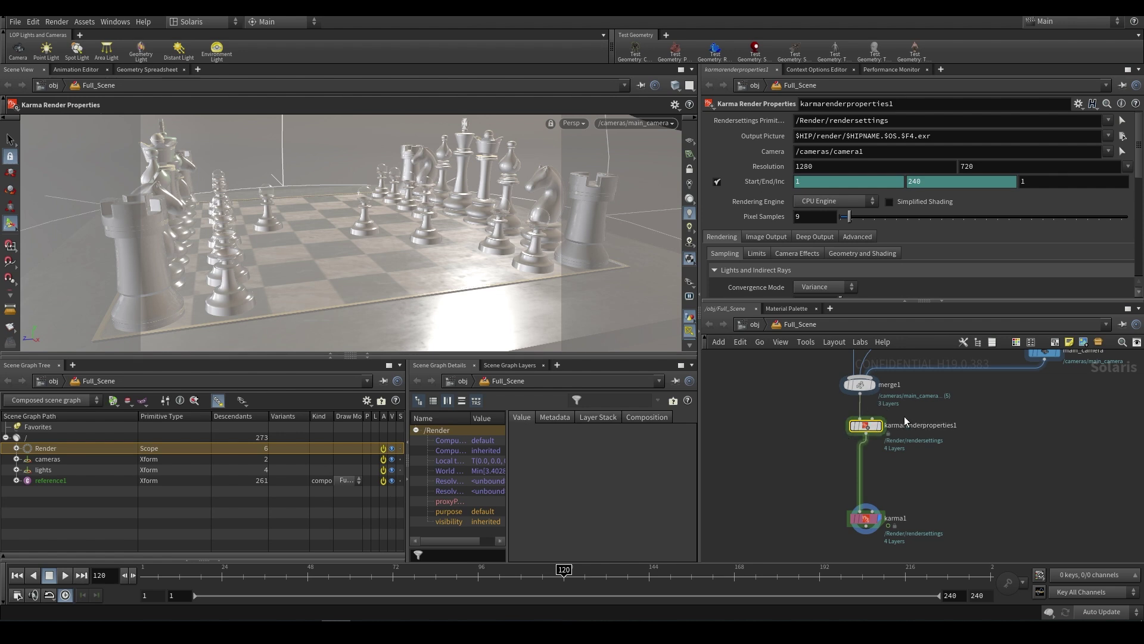
pyautogui.moveTo(889, 121); pyautogui.dragTo(828, 121)
pyautogui.write('preview')
pyautogui.press('Return')
# Insert a second Karma Render Properties node above karma1 with primitive path /Render/final and resolution 1920 by 1080.
pyautogui.press('Tab')
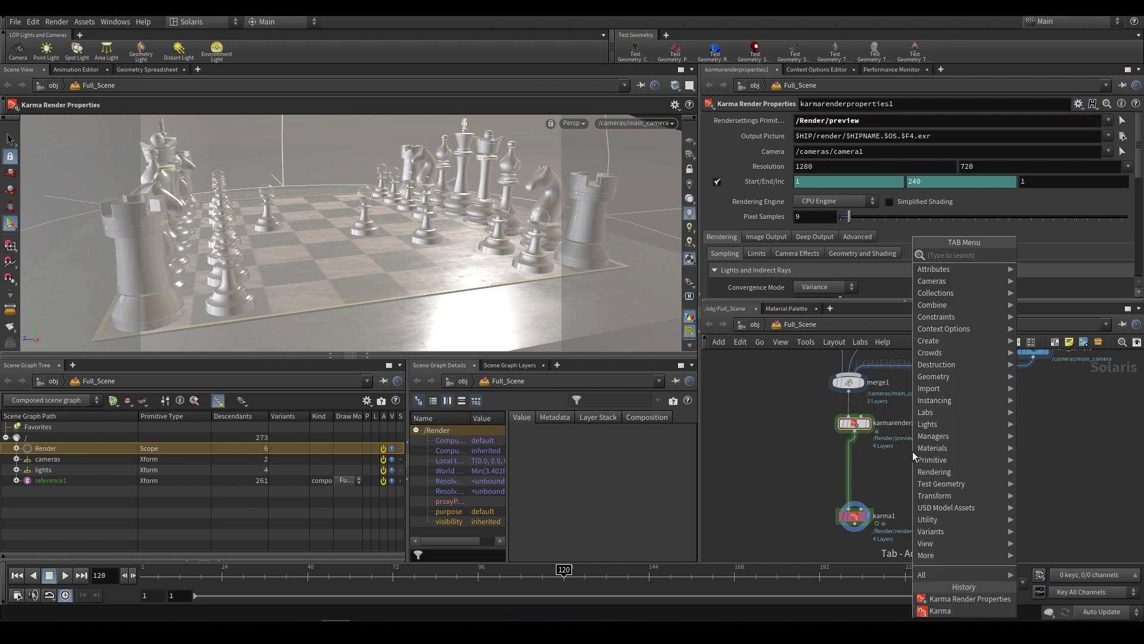
pyautogui.write('karma')
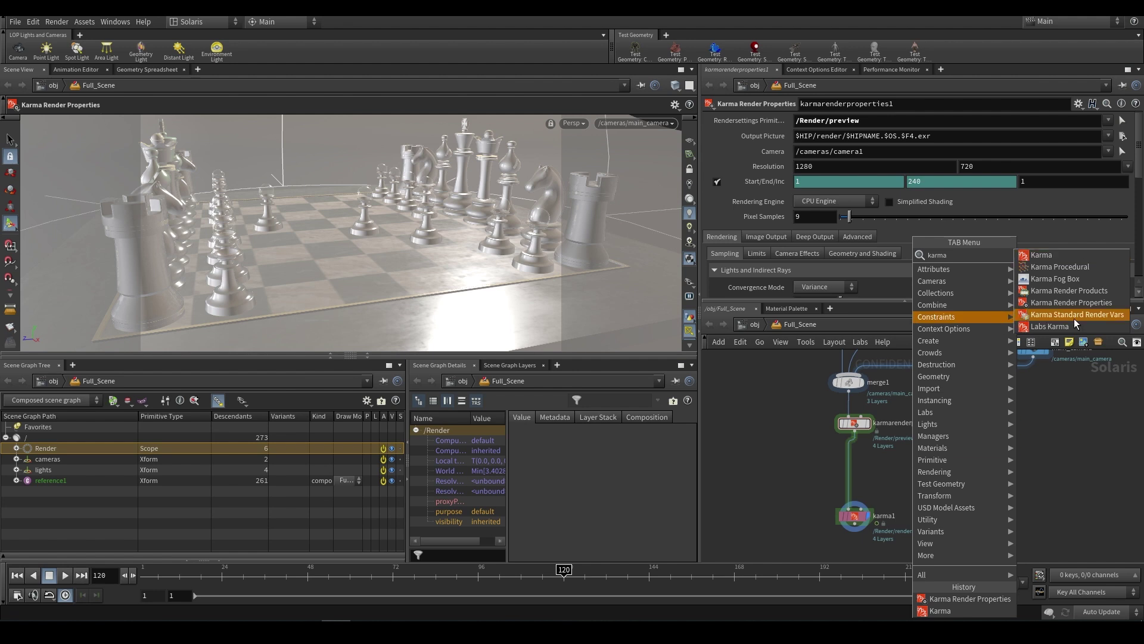
pyautogui.click(1069, 302)
pyautogui.click(856, 467)
pyautogui.doubleClick(888, 121)
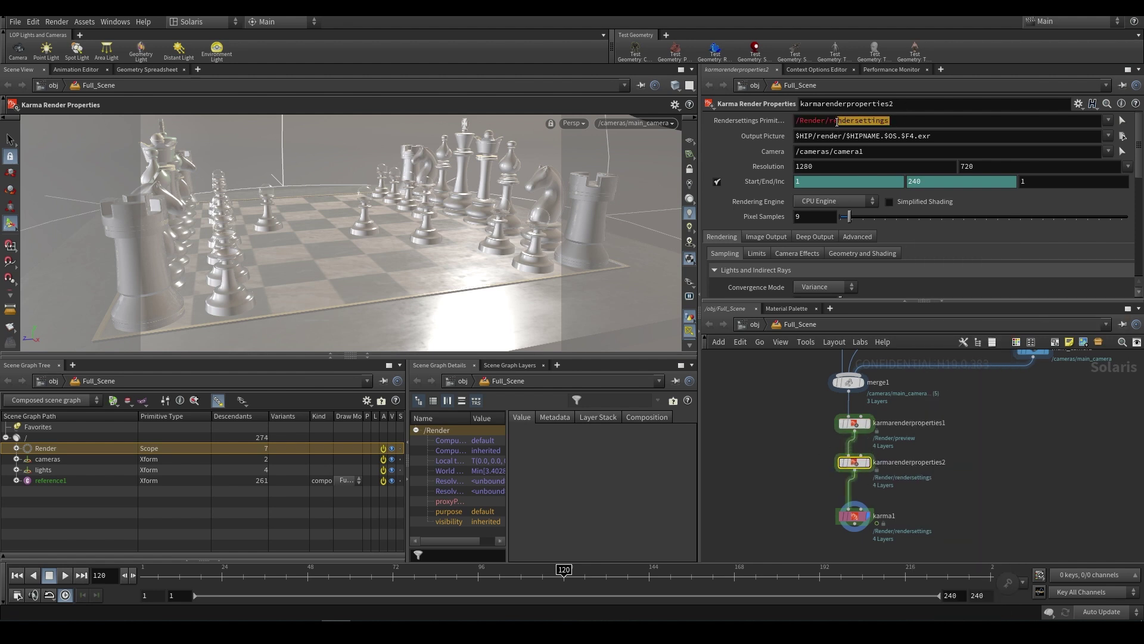
pyautogui.write('final')
pyautogui.press('Return')
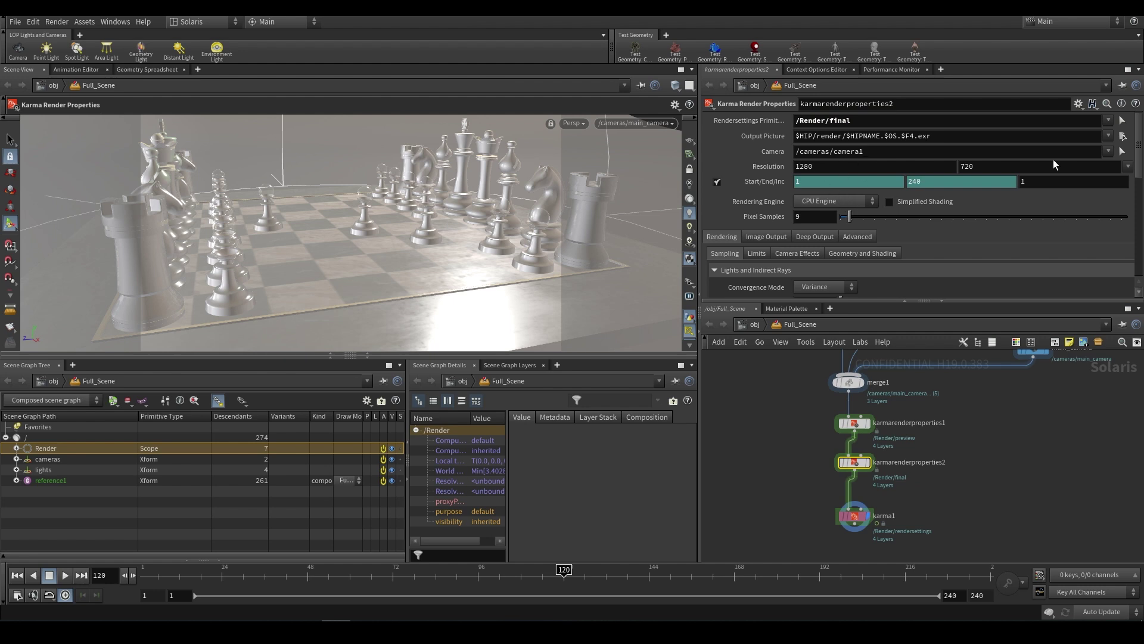
pyautogui.click(1128, 166)
pyautogui.click(1109, 204)
# Inspect the preview and final render settings primitives under Render in the scene graph.
pyautogui.click(855, 423)
pyautogui.click(16, 448)
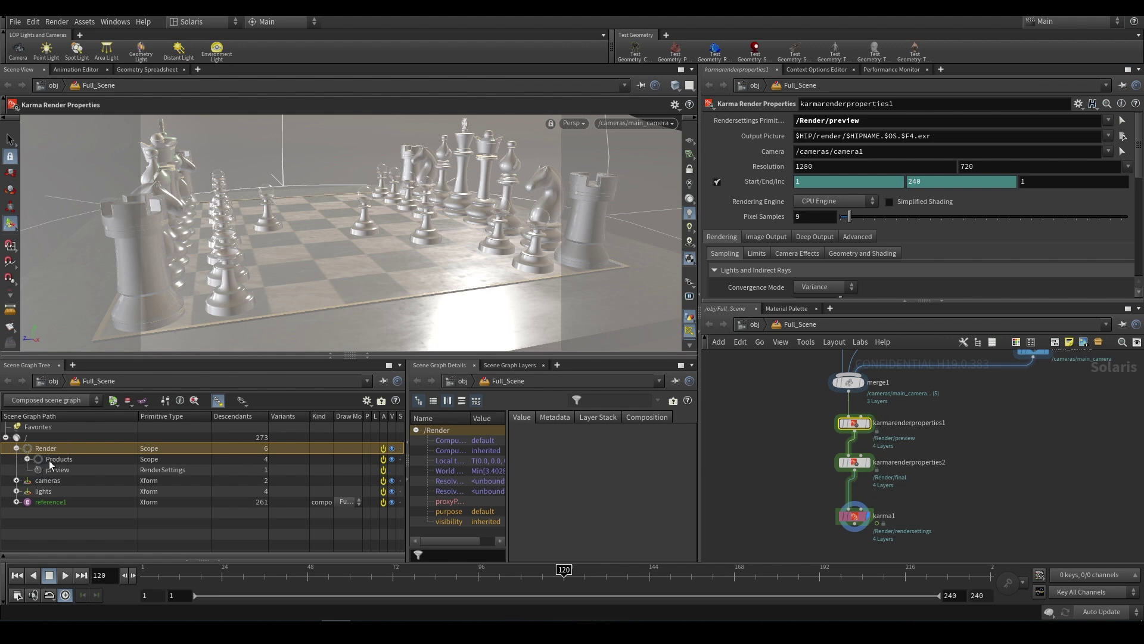
pyautogui.click(856, 462)
pyautogui.click(62, 469)
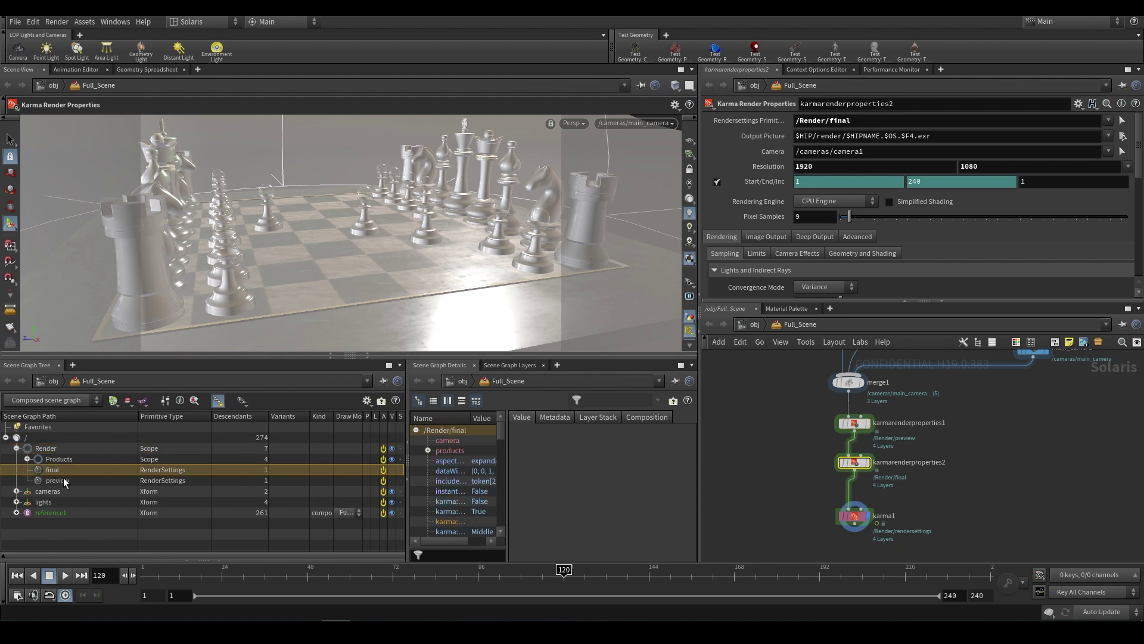
pyautogui.click(63, 481)
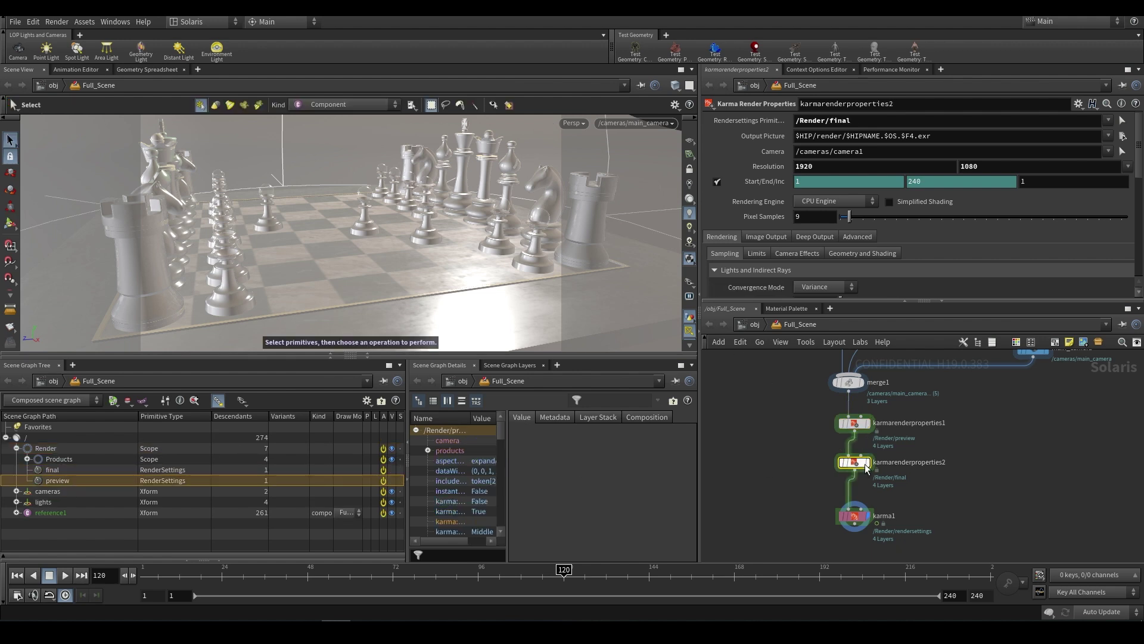
# Review the viewport's render settings choices and the nodes that supply the preview, final and rendersettings primitives.
pyautogui.click(574, 123)
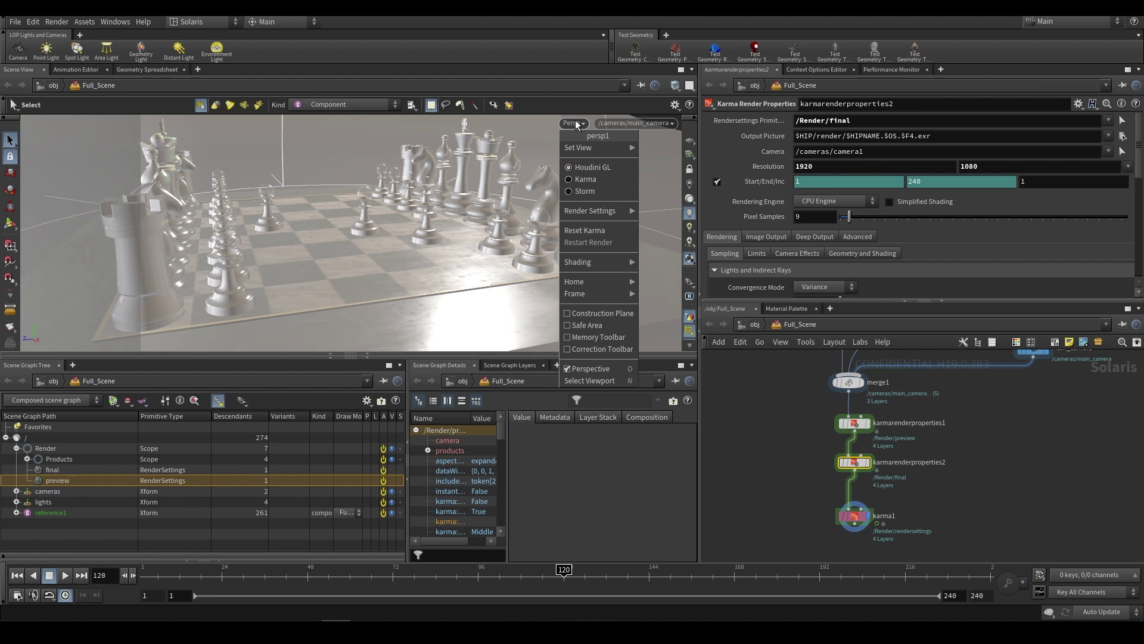
pyautogui.moveTo(580, 209)
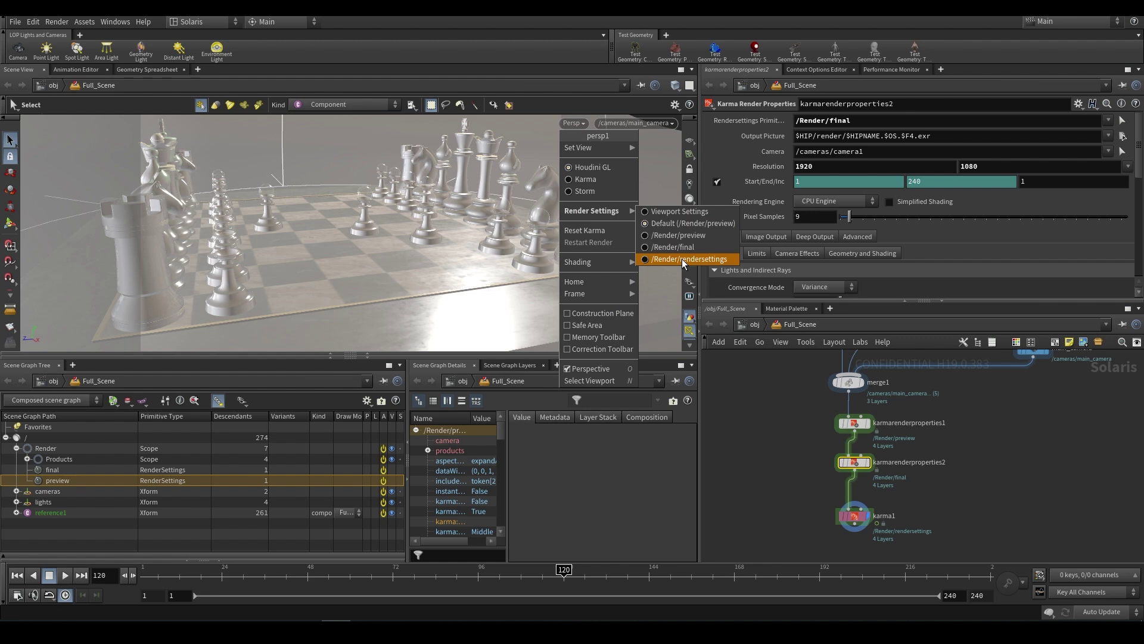
pyautogui.click(854, 424)
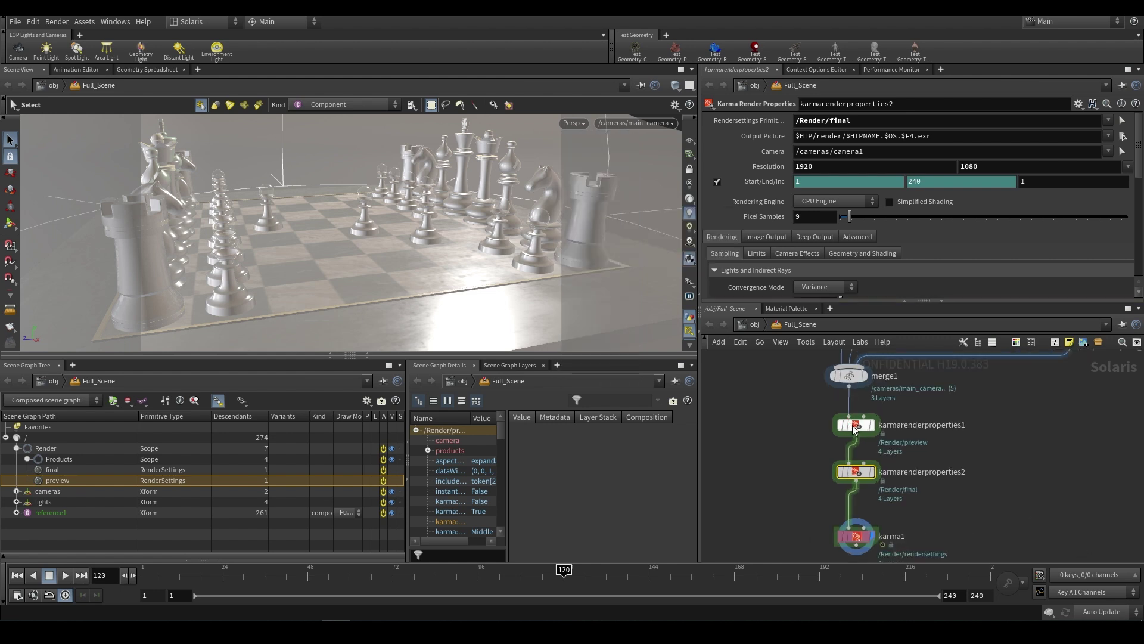
pyautogui.click(853, 472)
pyautogui.click(852, 538)
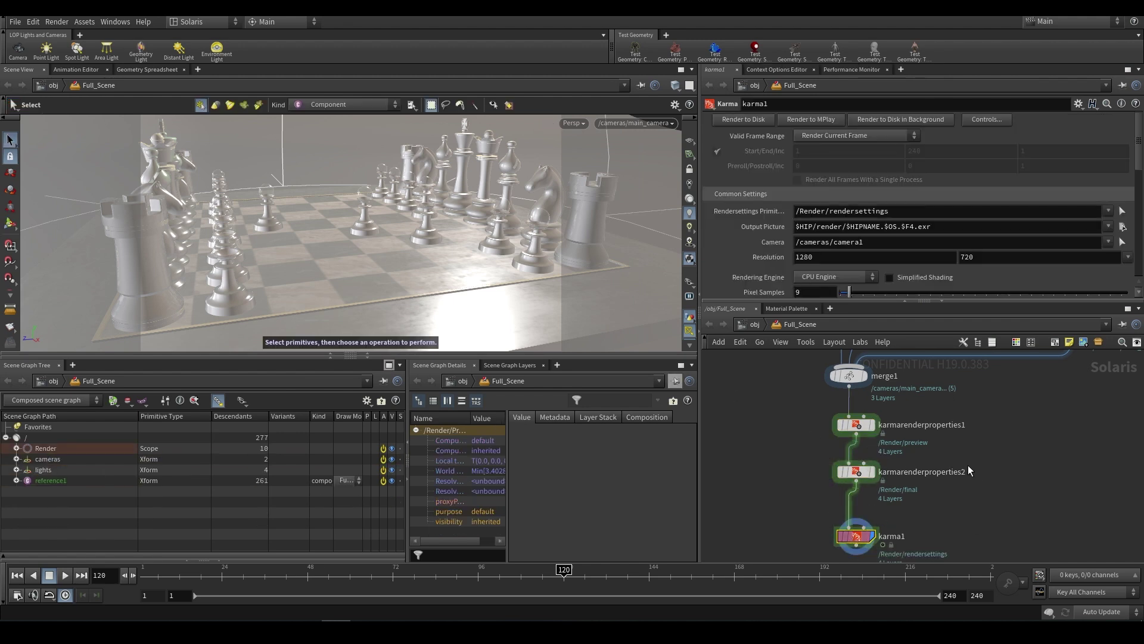
pyautogui.moveTo(975, 492); pyautogui.dragTo(956, 491, button='middle')
pyautogui.scroll(-2, 959, 500)
pyautogui.click(790, 403)
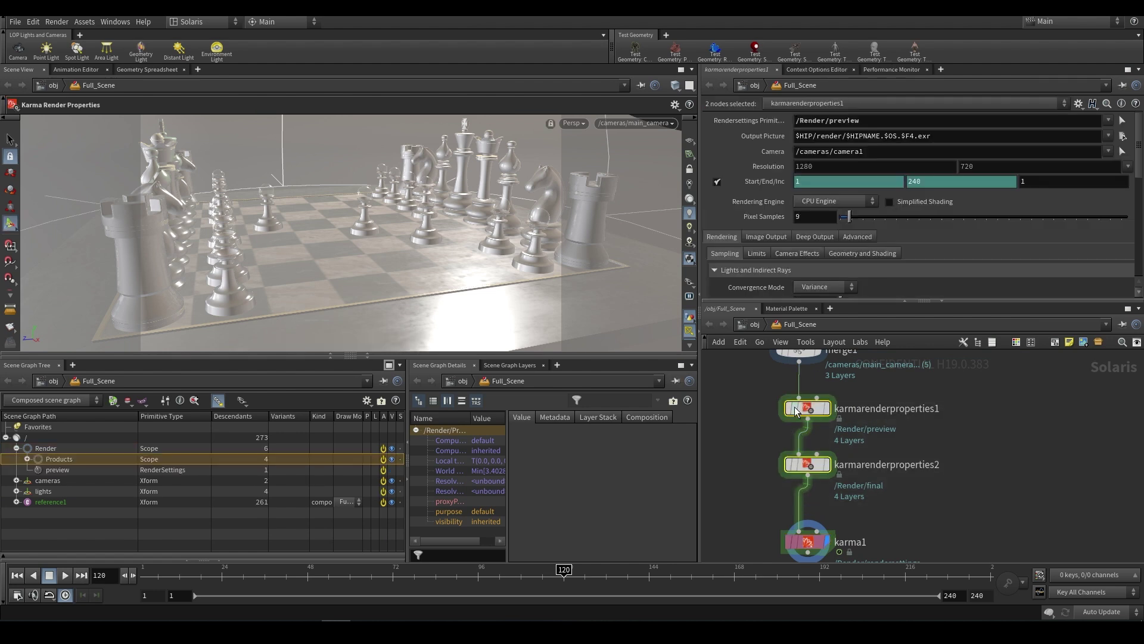
pyautogui.scroll(-1, 942, 508)
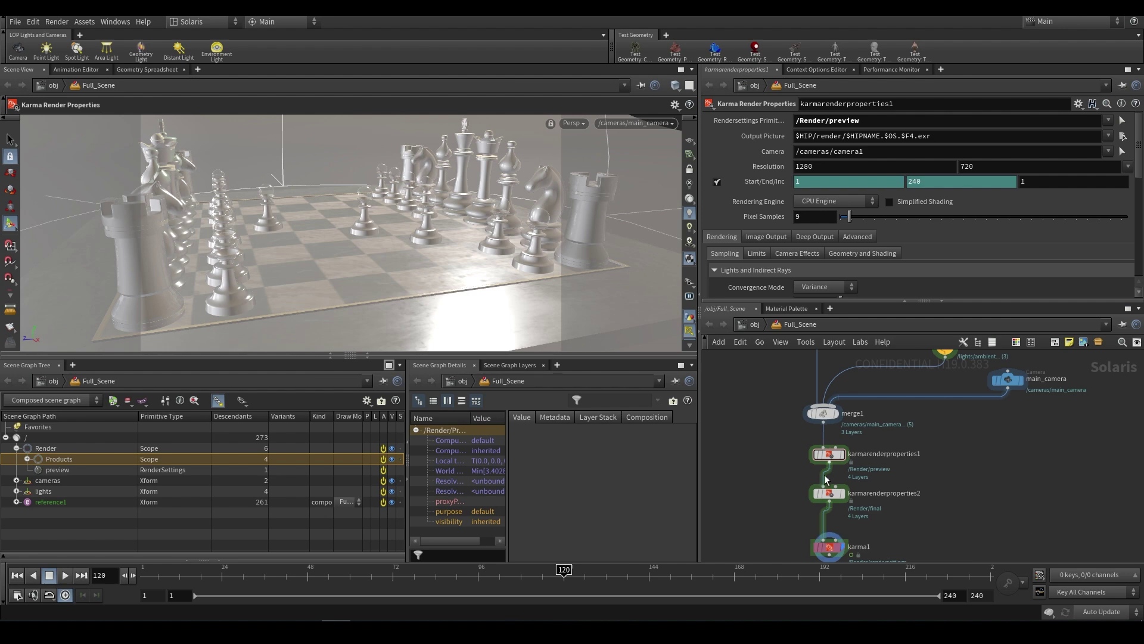
# Delete both Karma Render Properties nodes and move karma1 back up closer to merge1.
pyautogui.click(829, 547)
pyautogui.scroll(1, 1012, 483)
pyautogui.moveTo(1012, 483); pyautogui.dragTo(1009, 460, button='middle')
pyautogui.moveTo(935, 473); pyautogui.dragTo(770, 413)
pyautogui.press('Delete')
pyautogui.moveTo(793, 536); pyautogui.dragTo(791, 484)
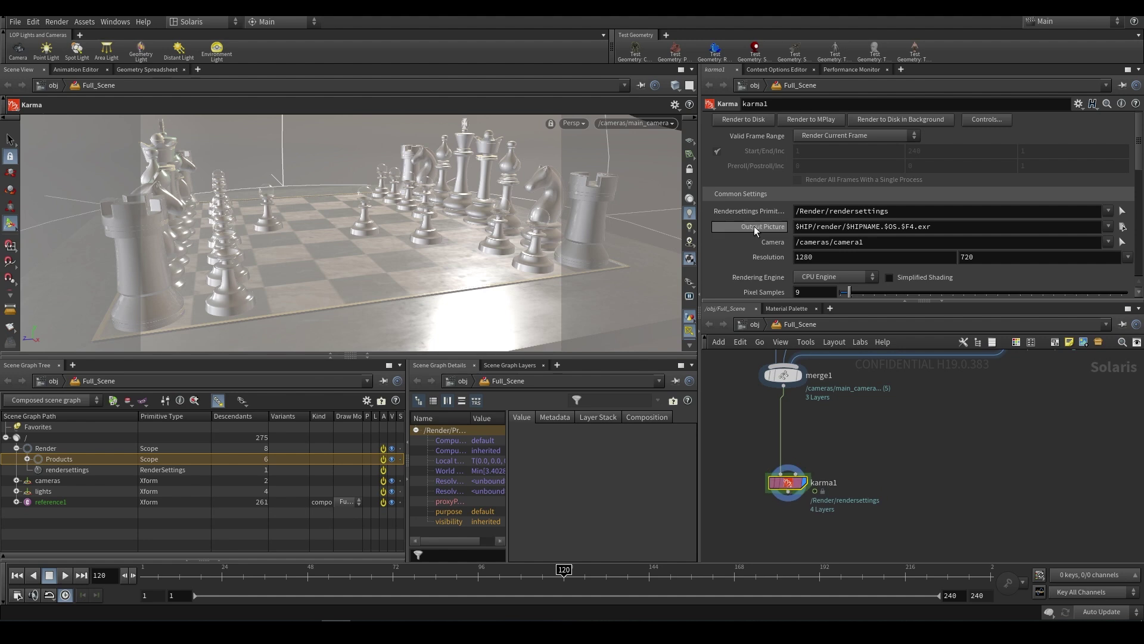
# Set the karma1 node's render camera to /cameras/main_camera.
pyautogui.scroll(-5, 756, 230)
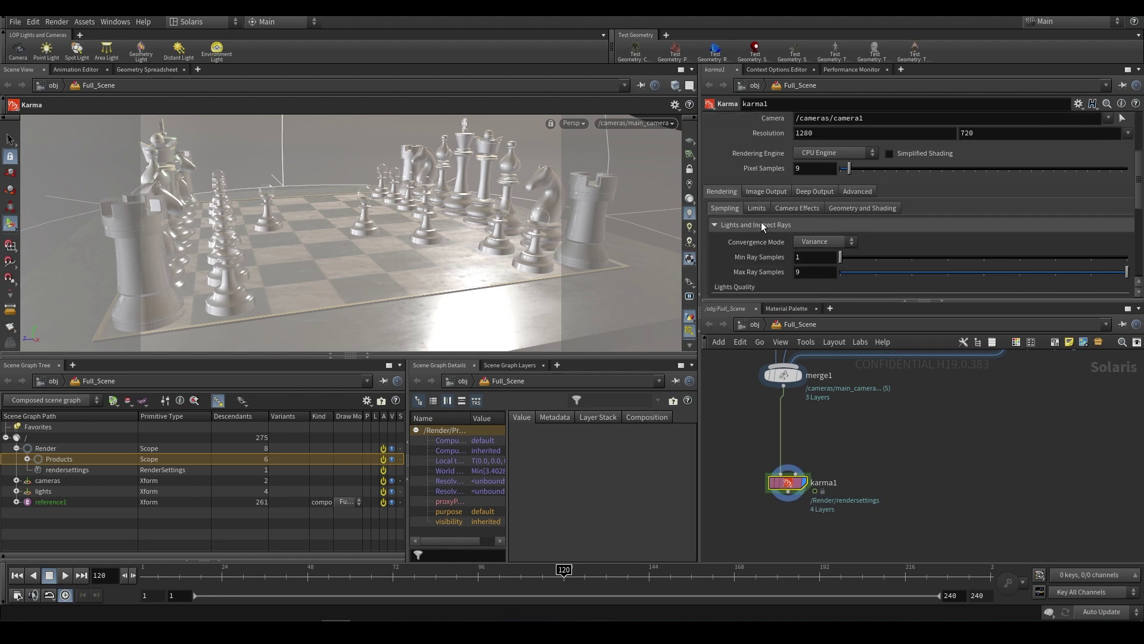
pyautogui.scroll(5, 761, 223)
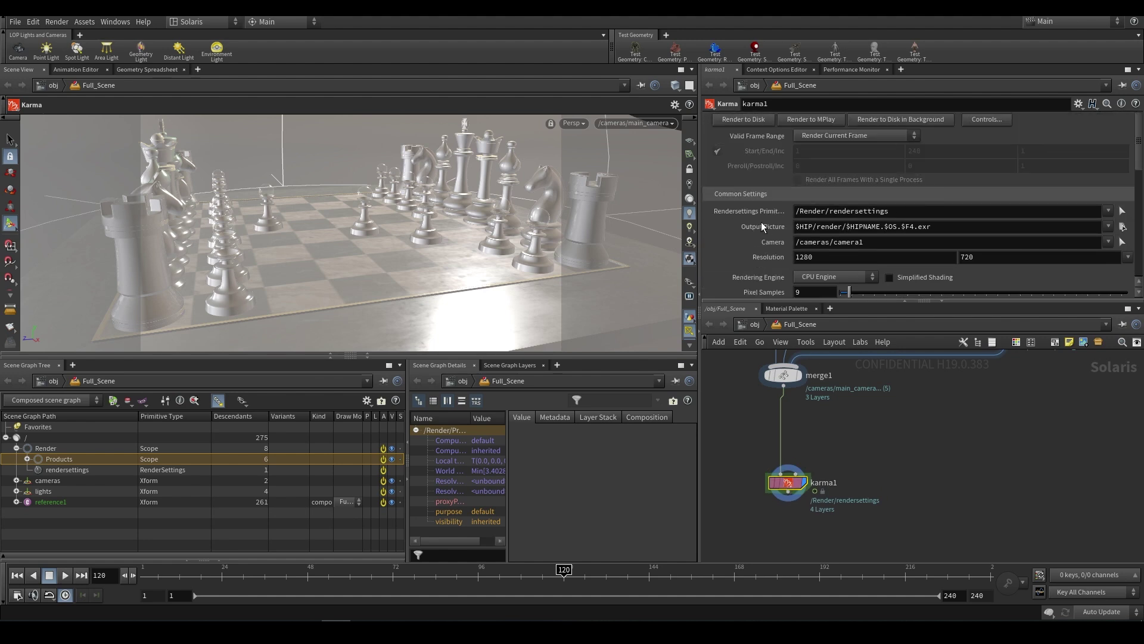
pyautogui.scroll(-1, 760, 222)
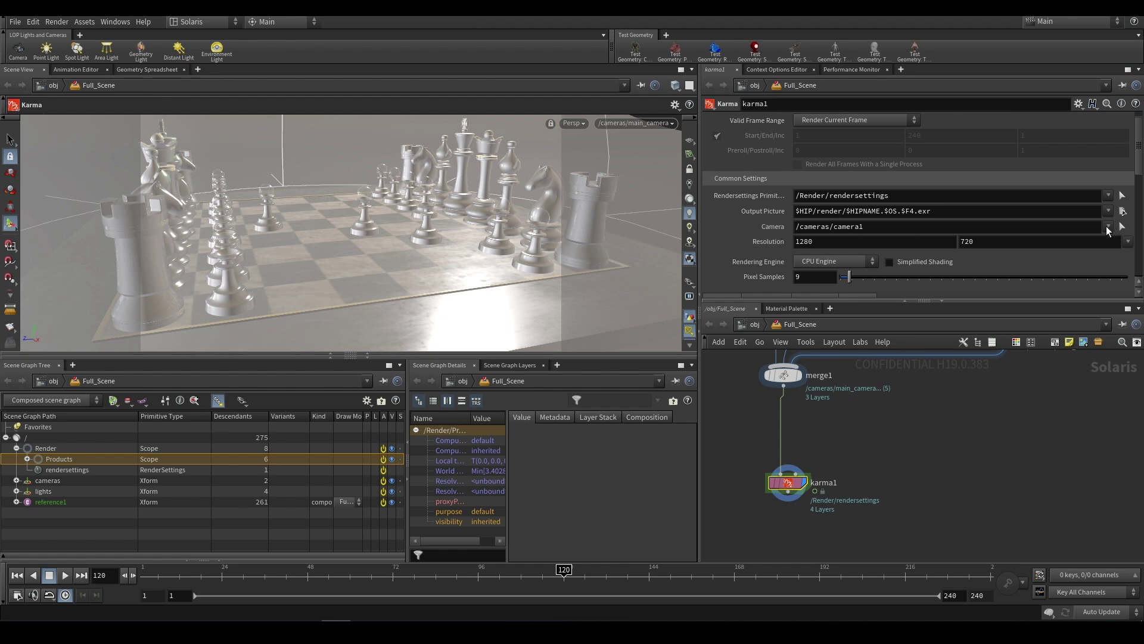
pyautogui.click(1108, 227)
pyautogui.click(1093, 241)
pyautogui.scroll(-1, 852, 441)
pyautogui.moveTo(909, 395); pyautogui.dragTo(881, 446, button='middle')
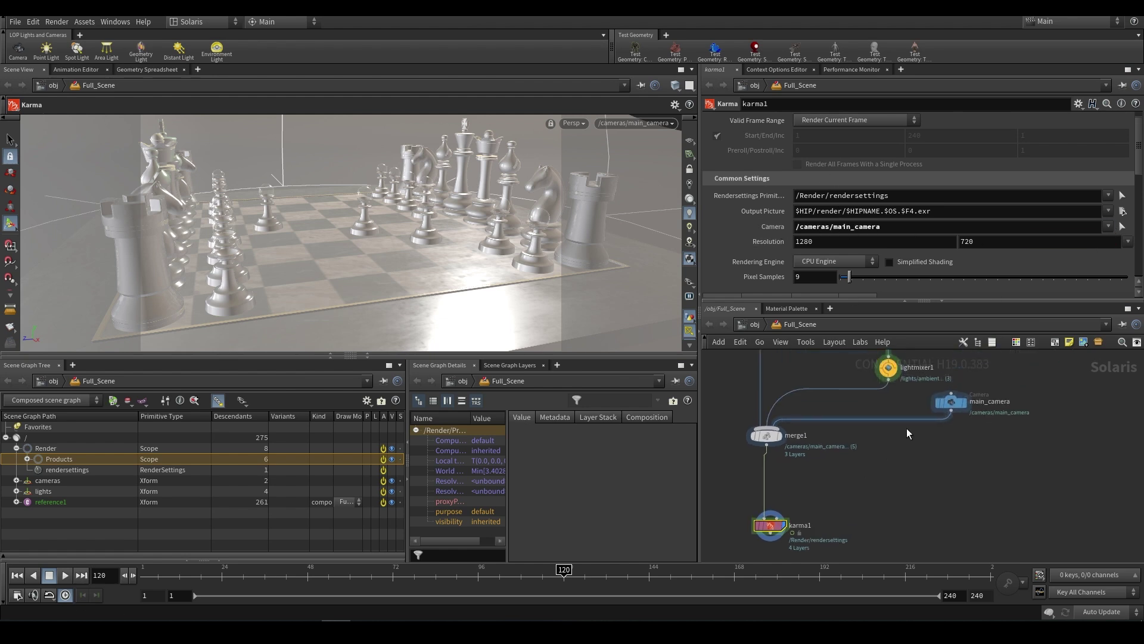
pyautogui.moveTo(803, 477); pyautogui.dragTo(845, 438, button='middle')
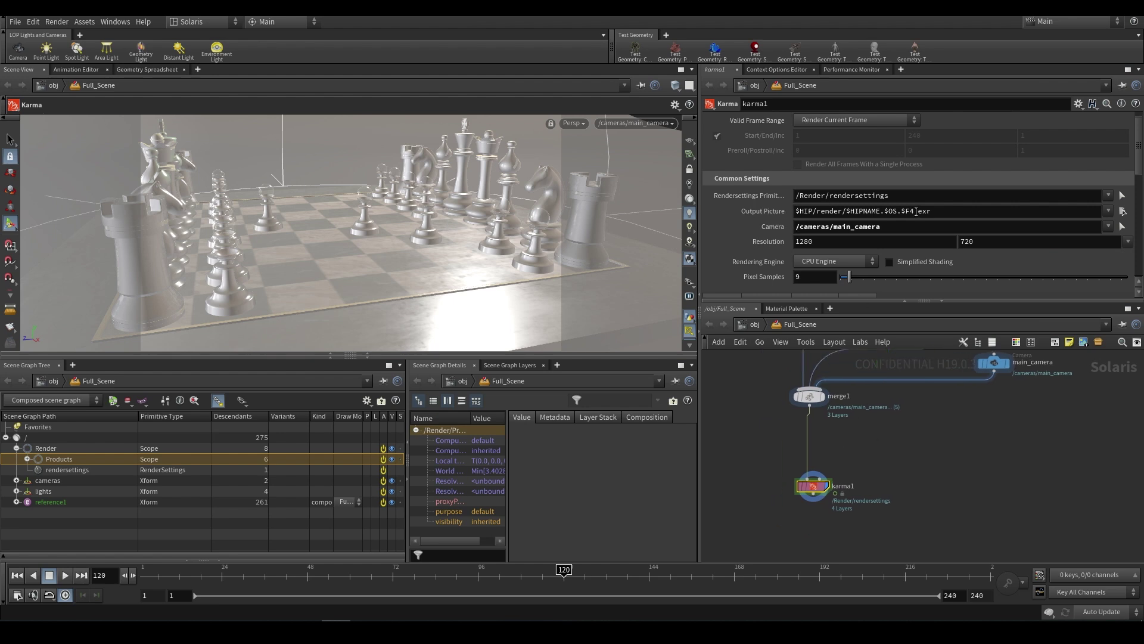
# Set karma1's output picture to $HIP/render/chess_board_render.$F.exr and check its valid frame range choices.
pyautogui.click(1123, 211)
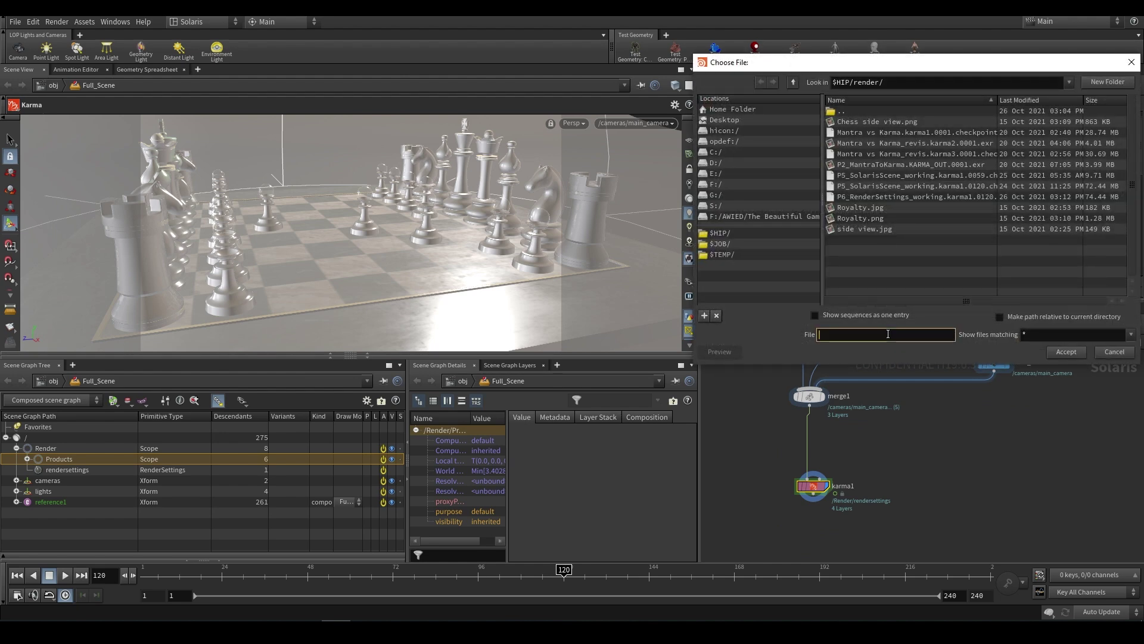
pyautogui.write('chess_board_render.$F.exr')
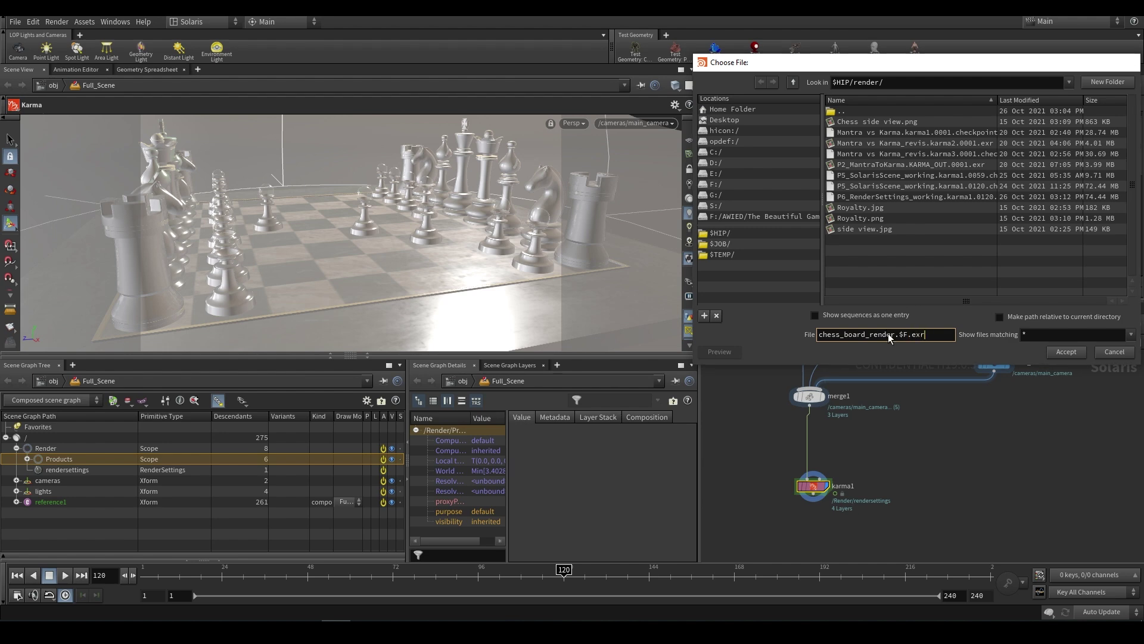
pyautogui.press('Return')
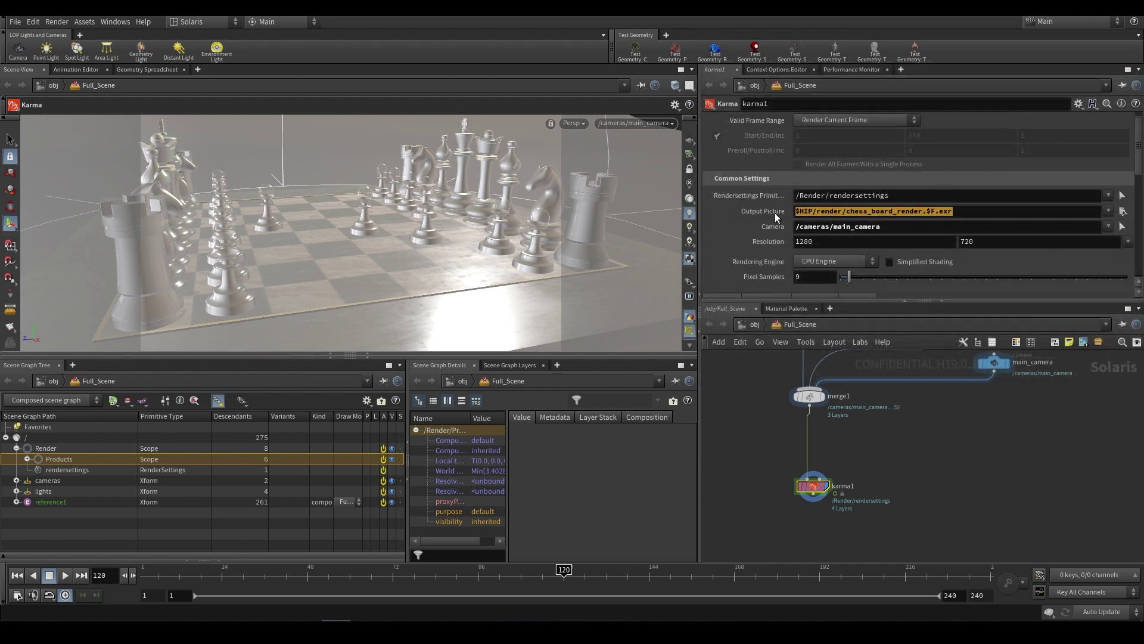
pyautogui.scroll(1, 781, 188)
pyautogui.click(854, 135)
pyautogui.click(852, 135)
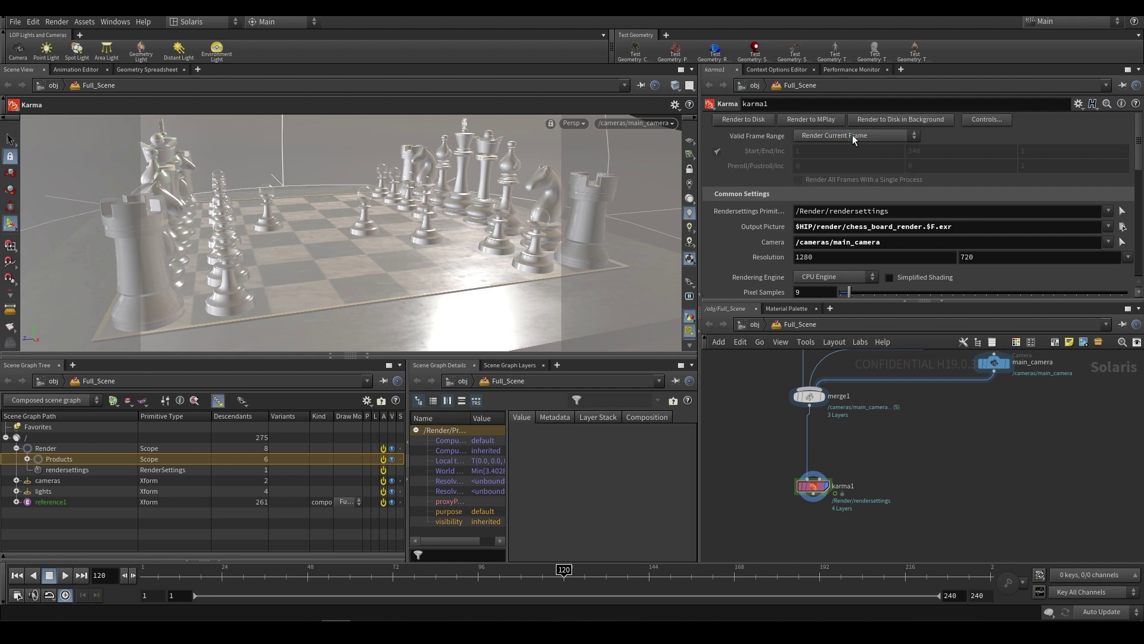
# Set karma1's render resolution to 1920 x 1080 using a resolution preset.
pyautogui.scroll(-1, 783, 250)
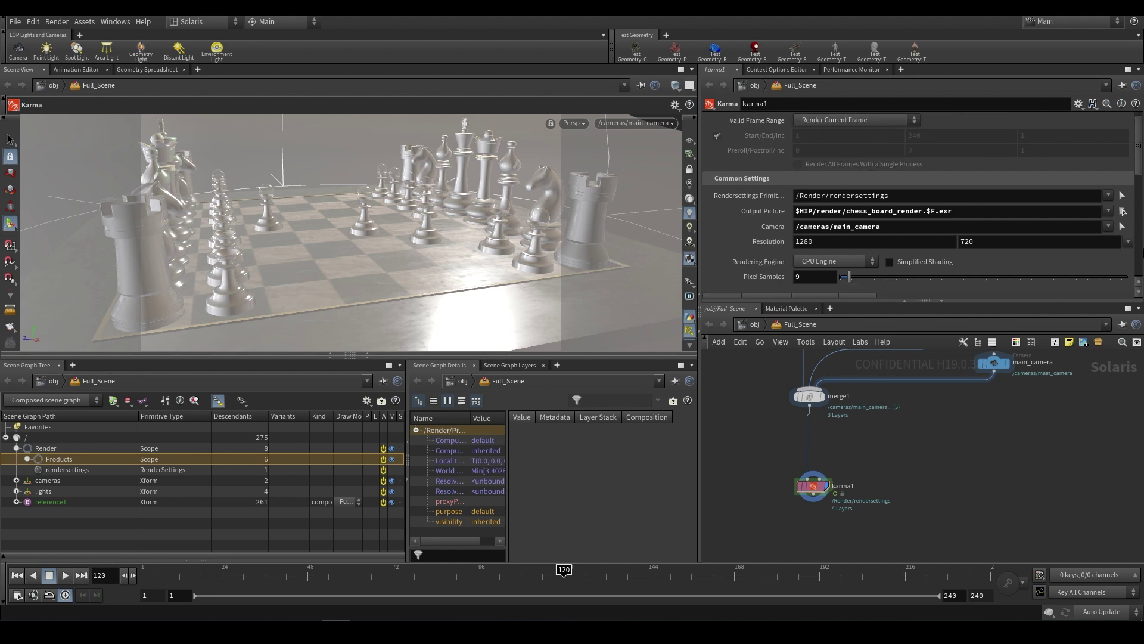
pyautogui.click(1126, 243)
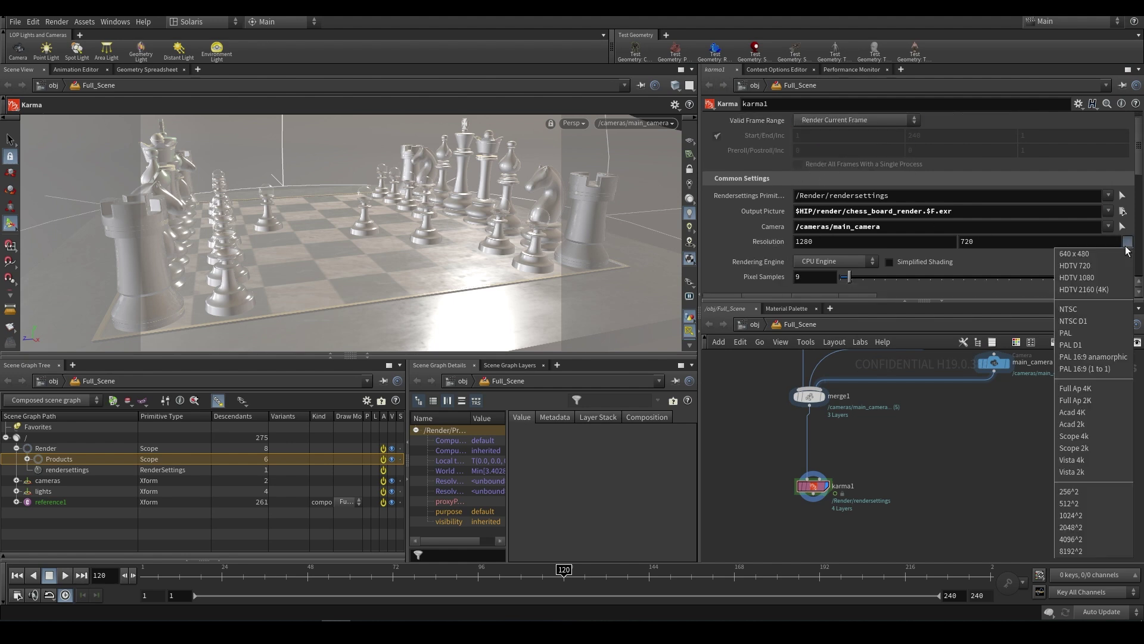
pyautogui.click(1090, 296)
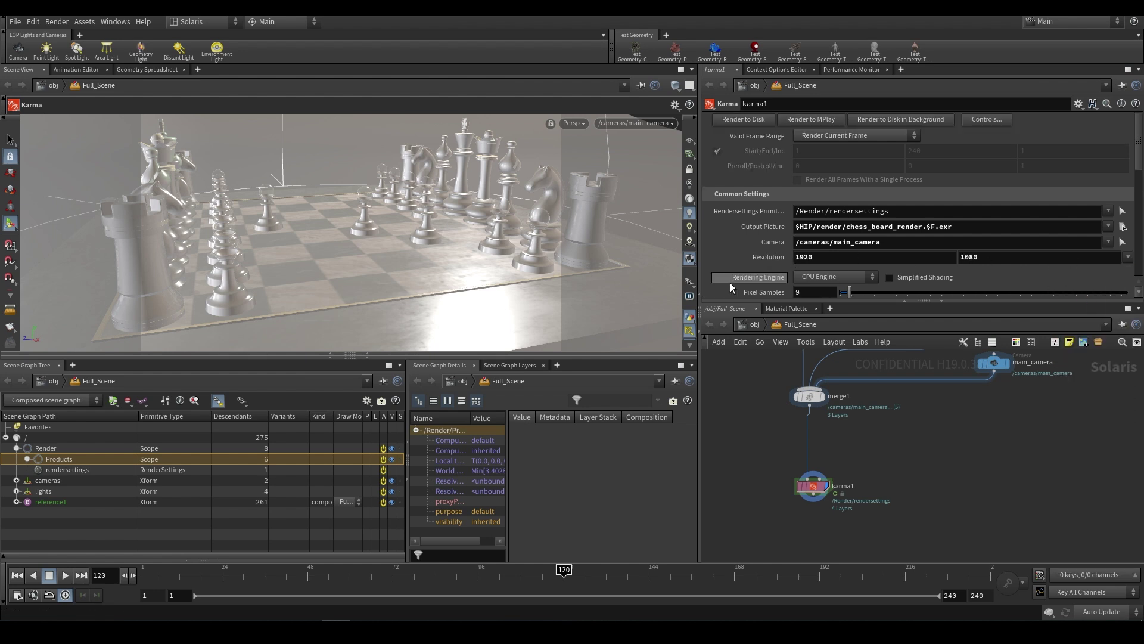
# Set karma1's pixel samples to 64 and its maximum ray samples to 4.
pyautogui.scroll(-4, 745, 284)
pyautogui.scroll(1, 787, 215)
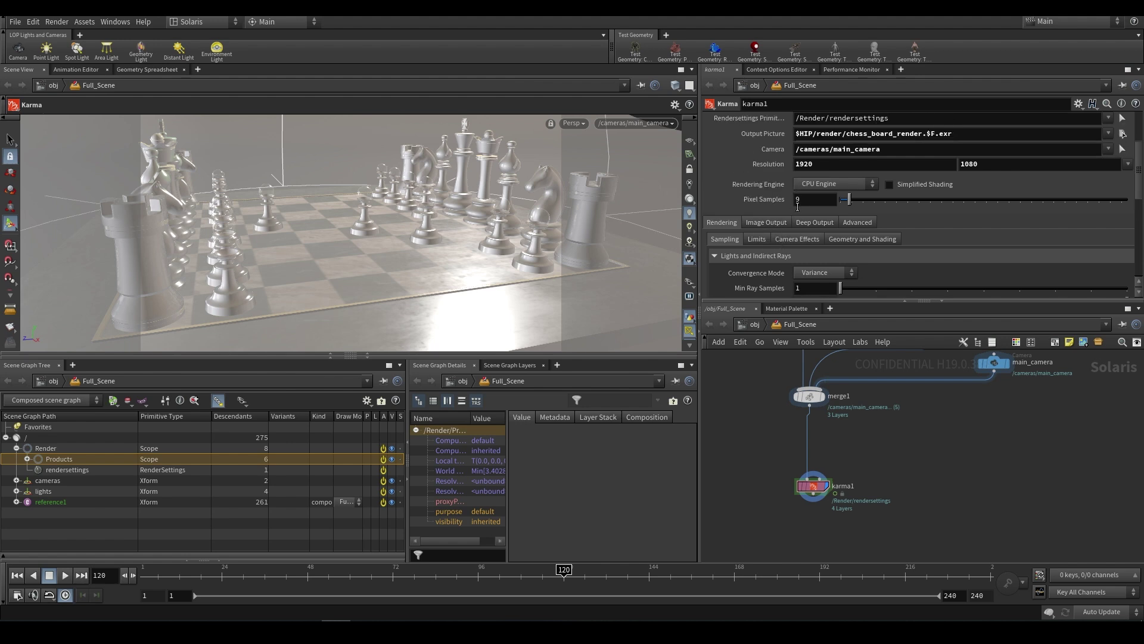
pyautogui.scroll(-1, 765, 205)
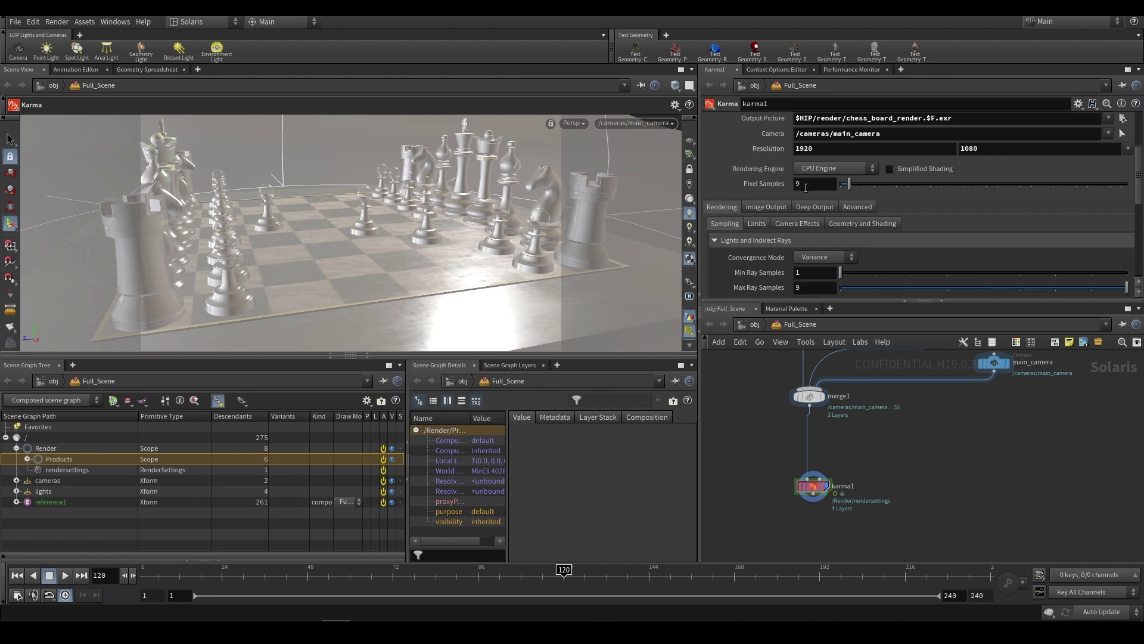
pyautogui.scroll(-1, 768, 259)
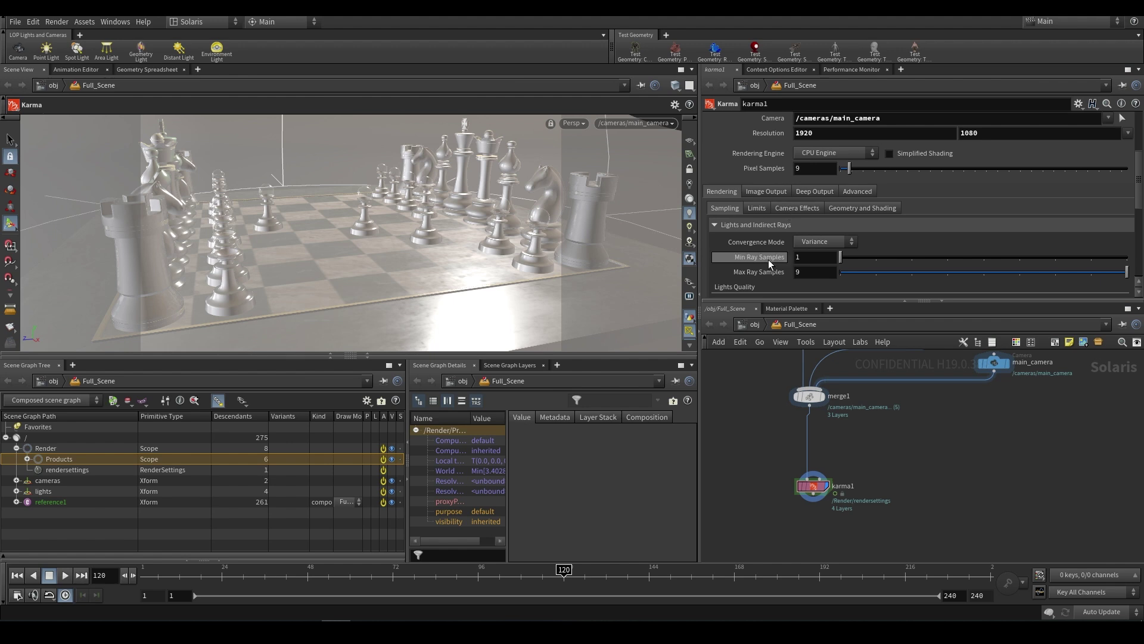
pyautogui.doubleClick(813, 169)
pyautogui.write('64')
pyautogui.press('Return')
pyautogui.doubleClick(814, 271)
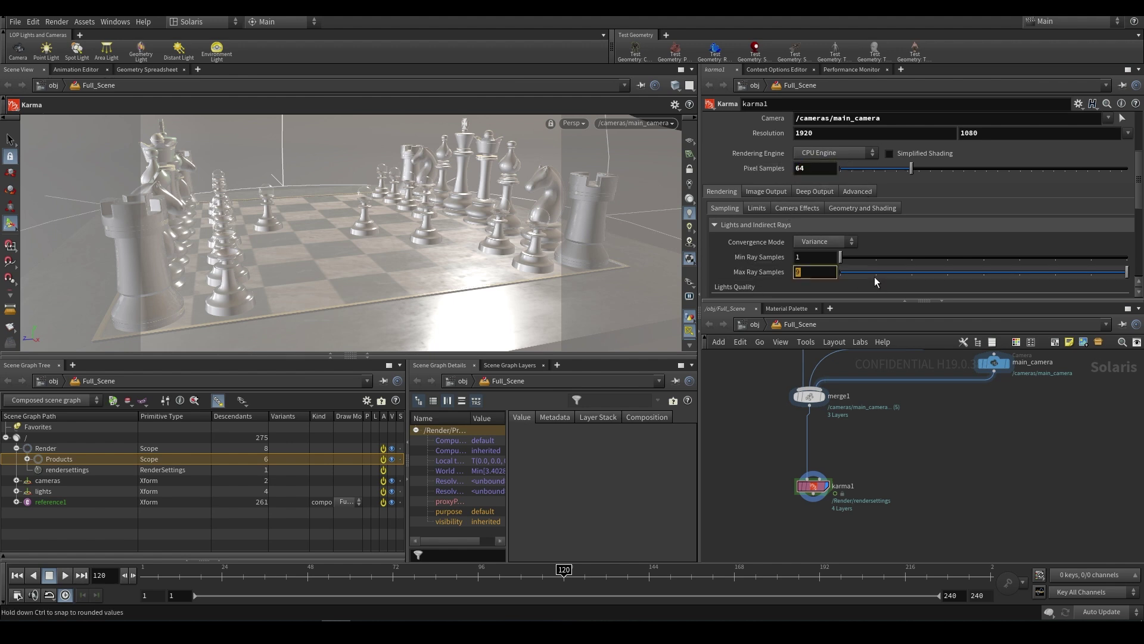
pyautogui.write('4')
pyautogui.press('Return')
pyautogui.scroll(1, 752, 267)
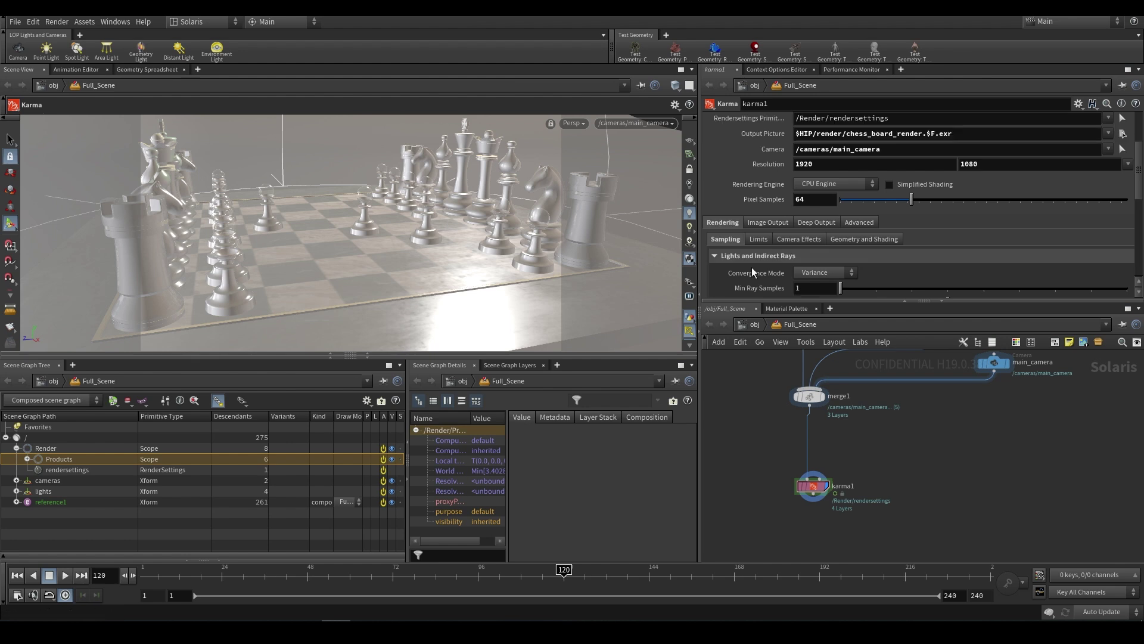
pyautogui.scroll(-1, 760, 259)
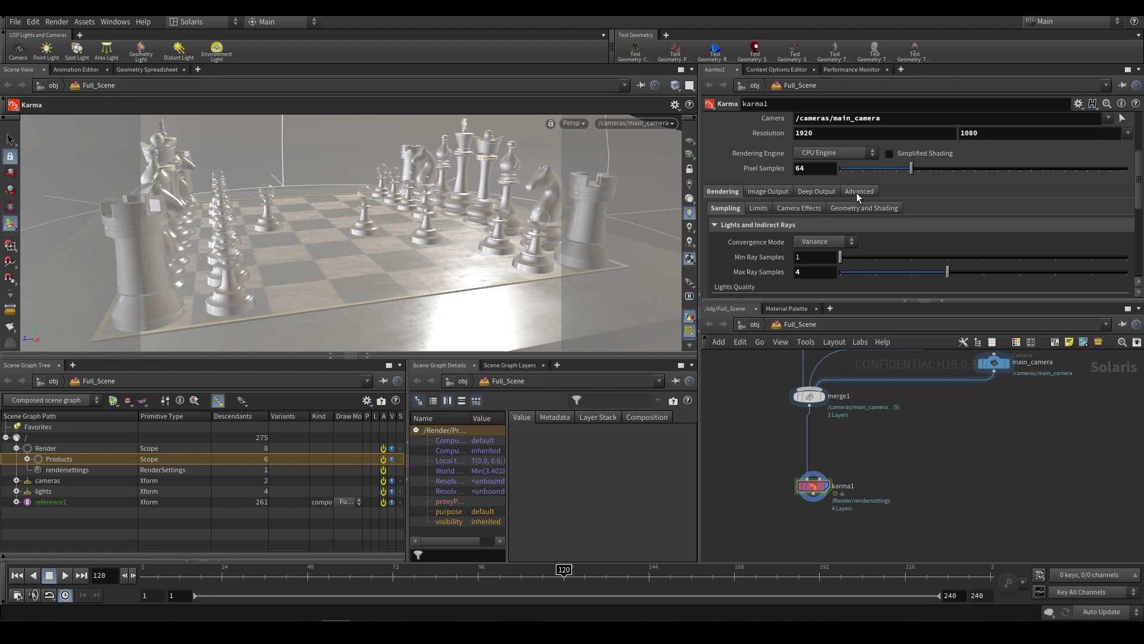
# Change karma1's image mode to Bucket in the advanced driver settings and return to the rendering settings.
pyautogui.click(856, 192)
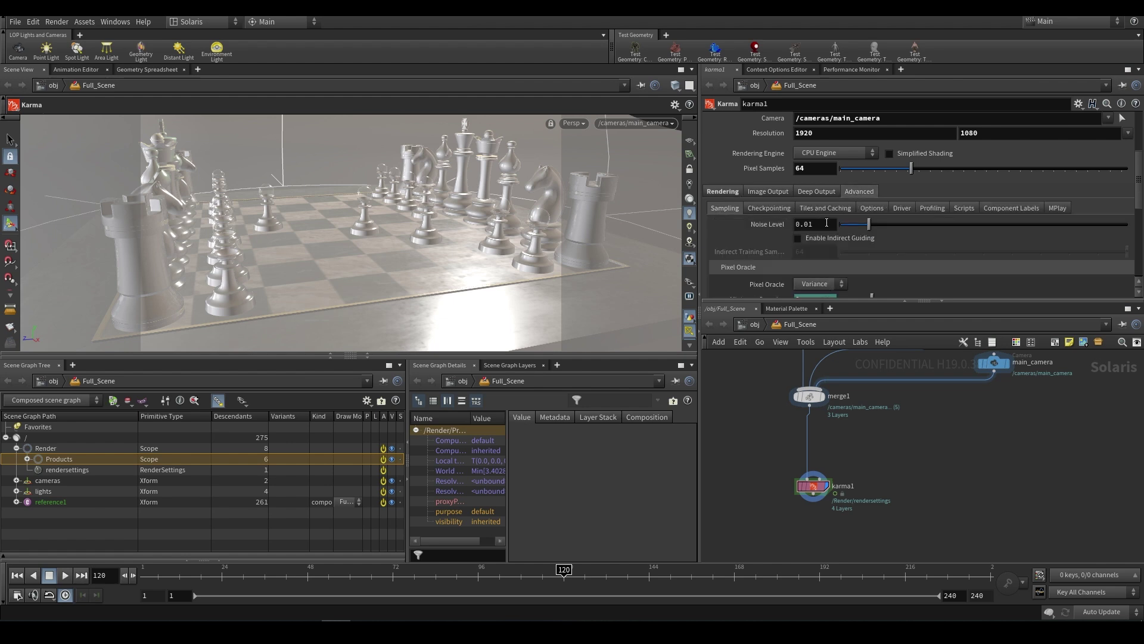
pyautogui.click(902, 206)
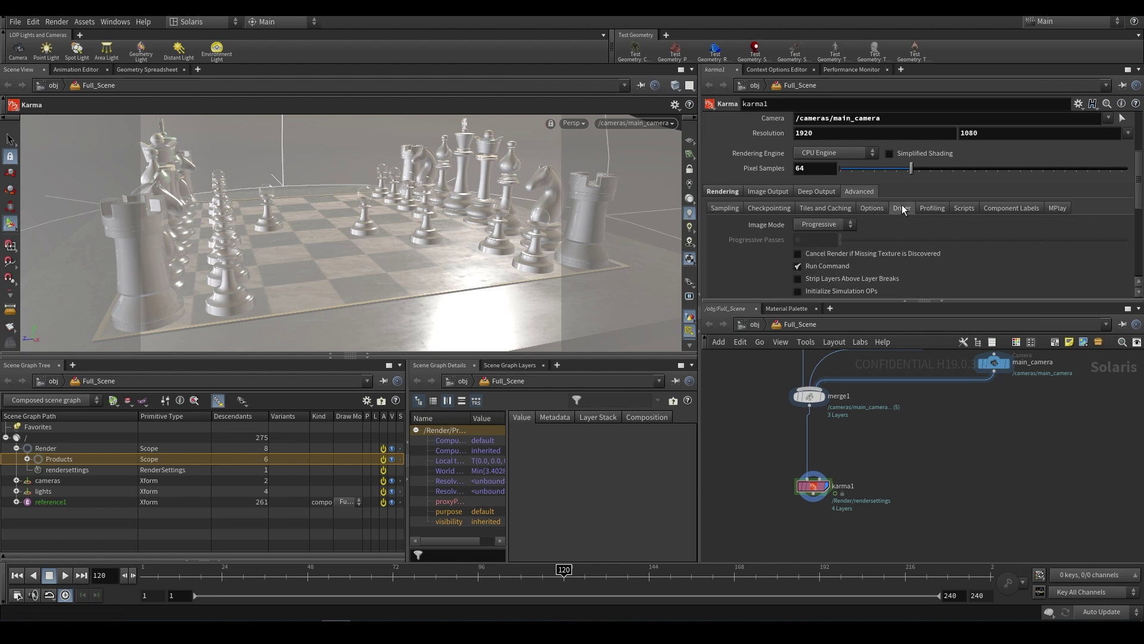
pyautogui.click(837, 225)
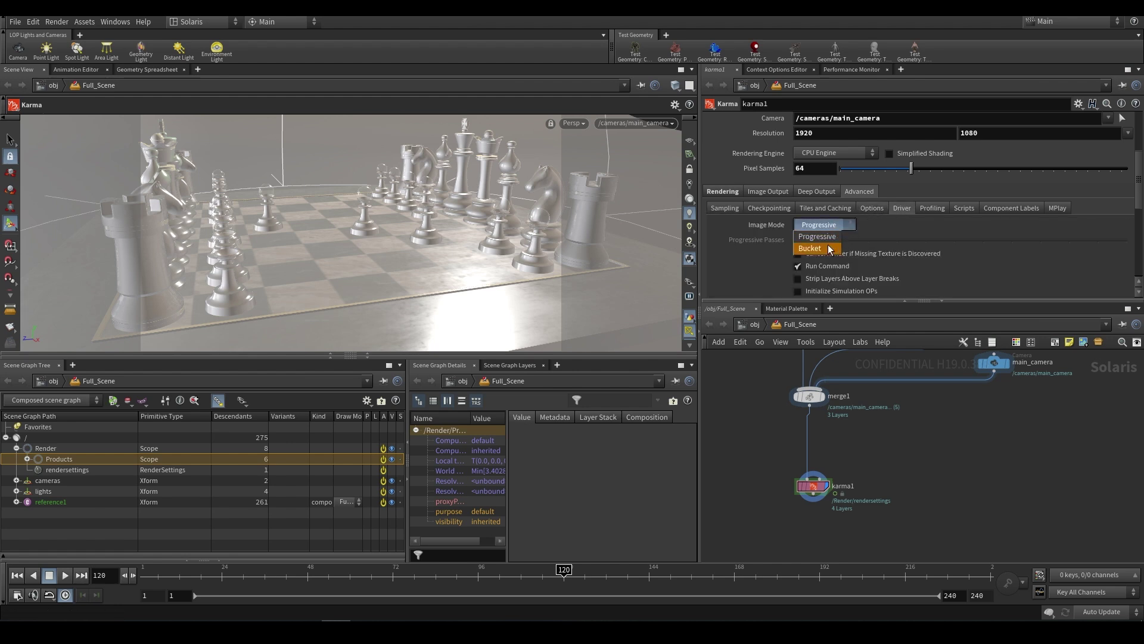
pyautogui.click(828, 247)
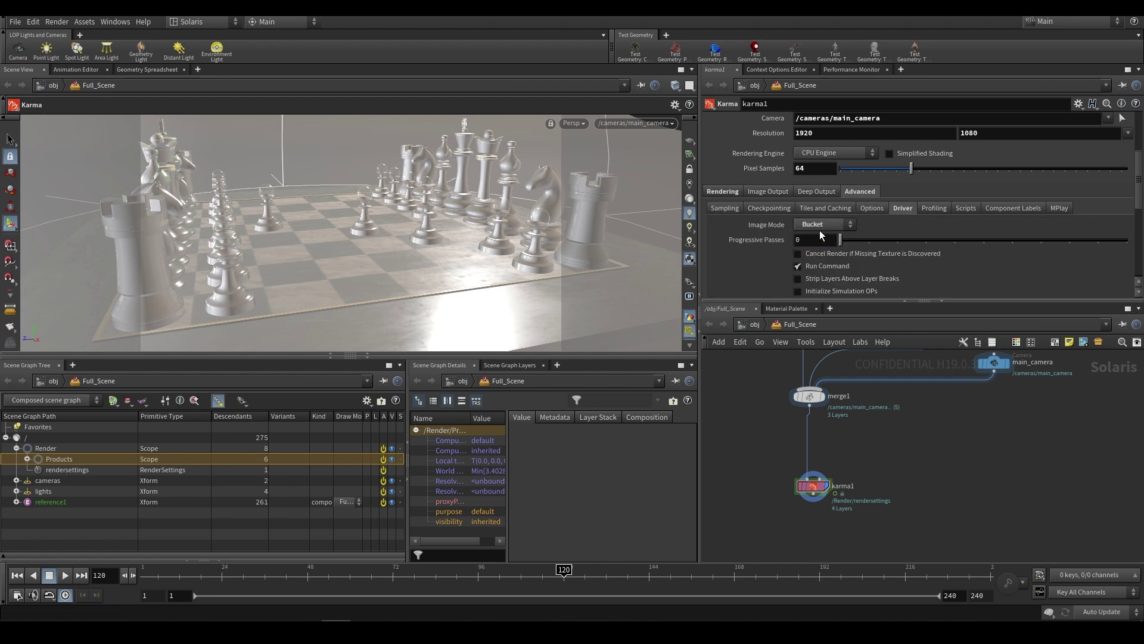
pyautogui.click(733, 193)
# Save the scene file and switch the viewport renderer to Karma.
pyautogui.hotkey('ctrl', 's')
pyautogui.click(574, 122)
pyautogui.click(583, 174)
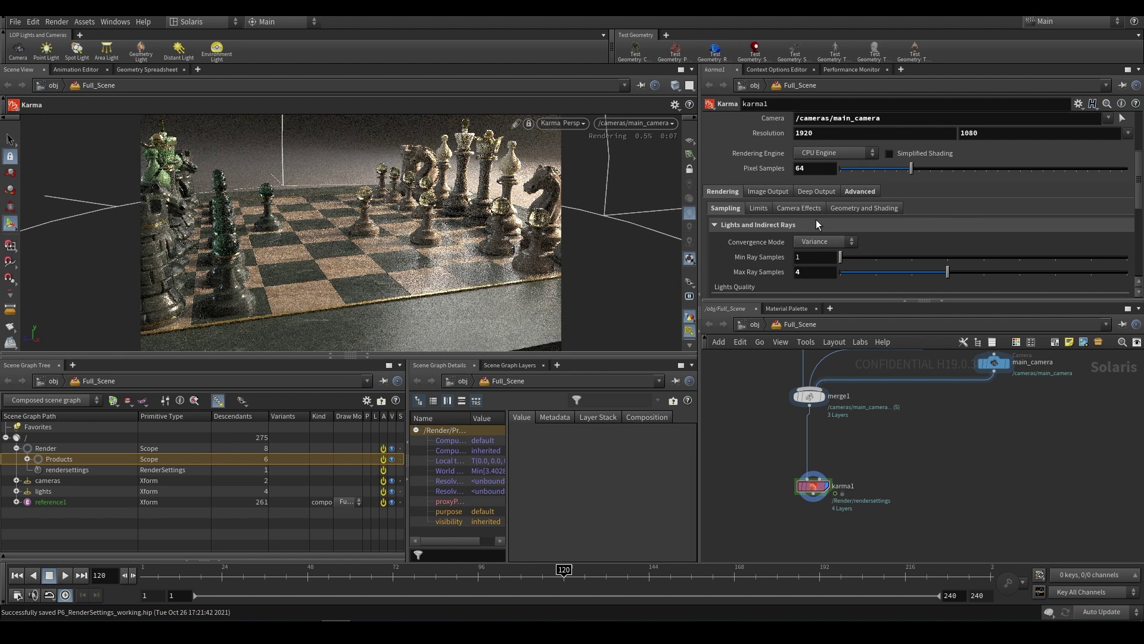
# Review karma1's common settings, the viewport's render choices, and the depth of field and motion blur settings.
pyautogui.scroll(4, 739, 226)
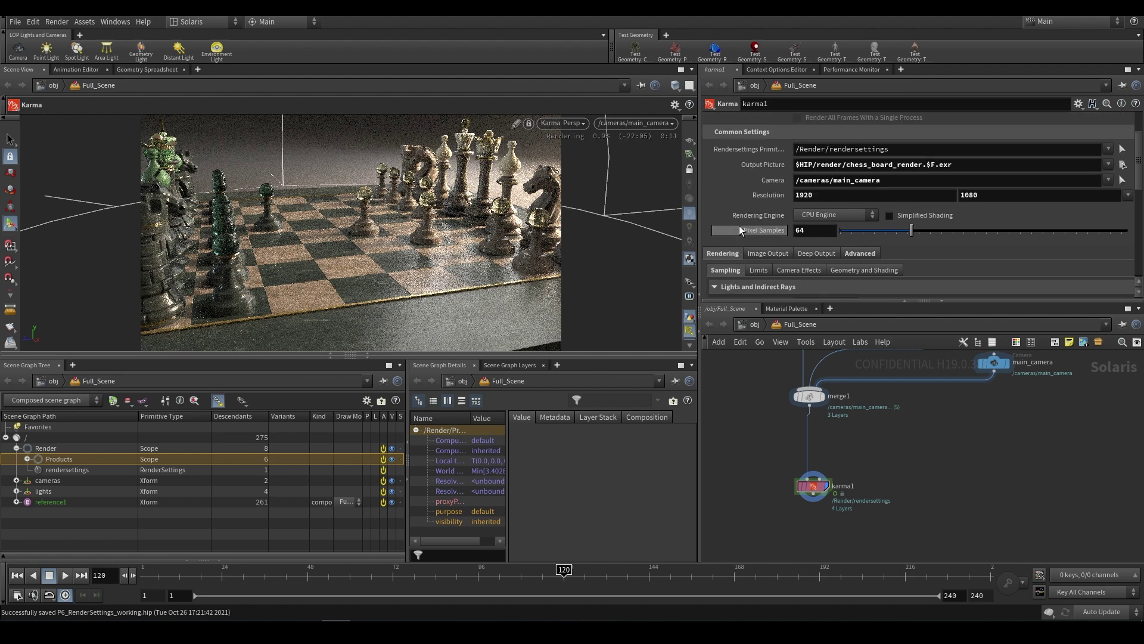
pyautogui.scroll(-3, 739, 225)
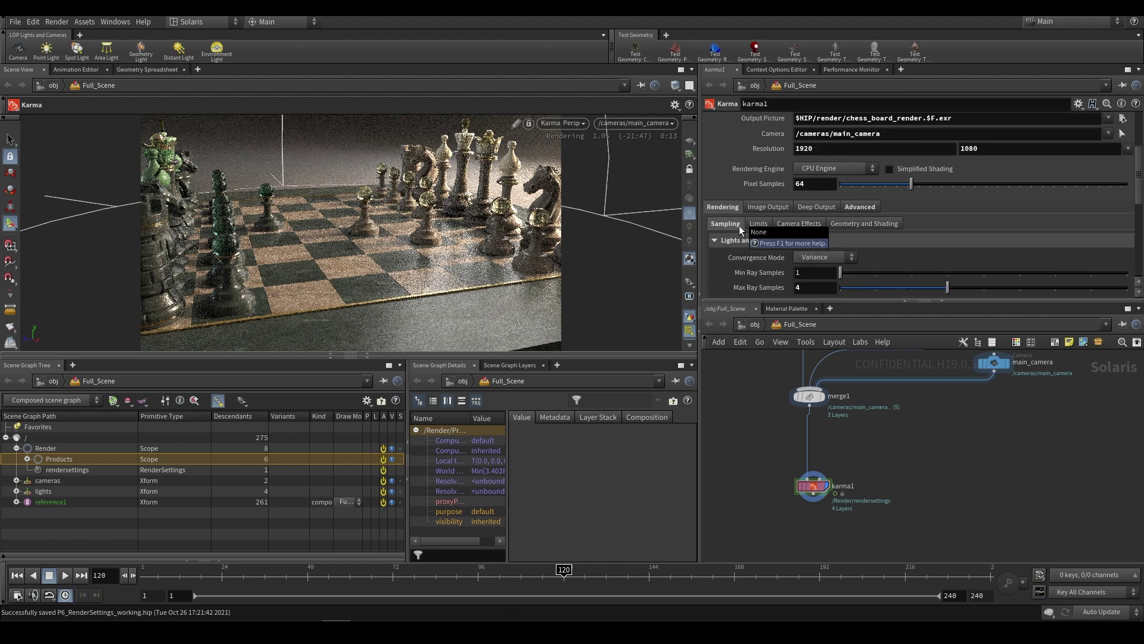
pyautogui.click(577, 127)
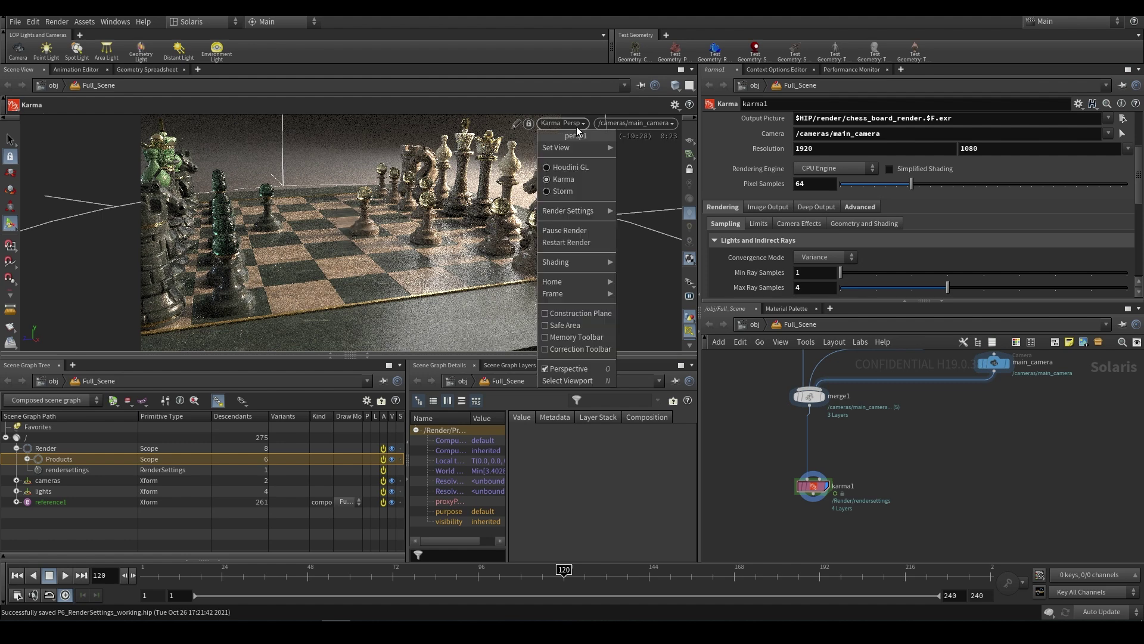
pyautogui.moveTo(918, 383); pyautogui.dragTo(878, 450, button='middle')
pyautogui.click(780, 224)
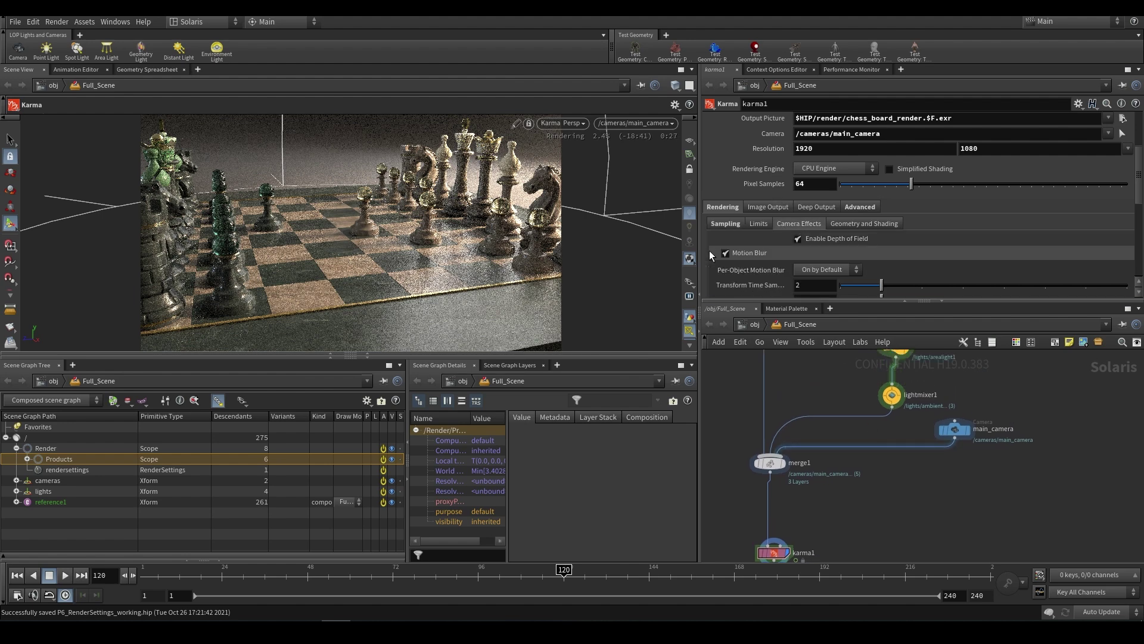
pyautogui.scroll(-5, 746, 253)
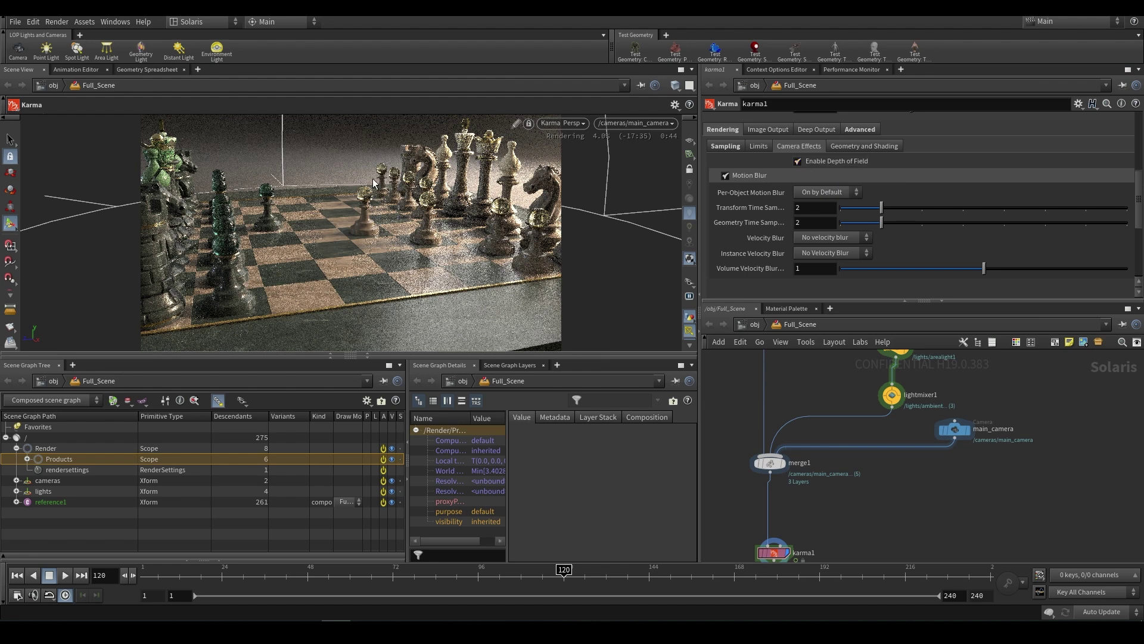
# Inspect main_camera's shutter, focus distance, F-Stop and exposure settings.
pyautogui.moveTo(956, 432)
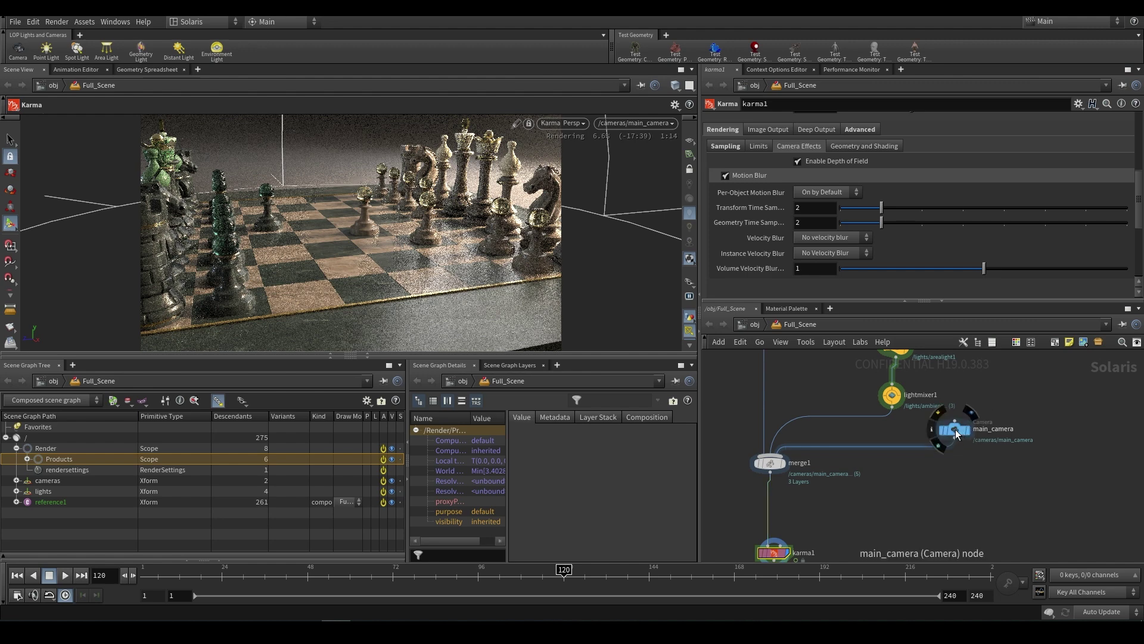
pyautogui.click(956, 429)
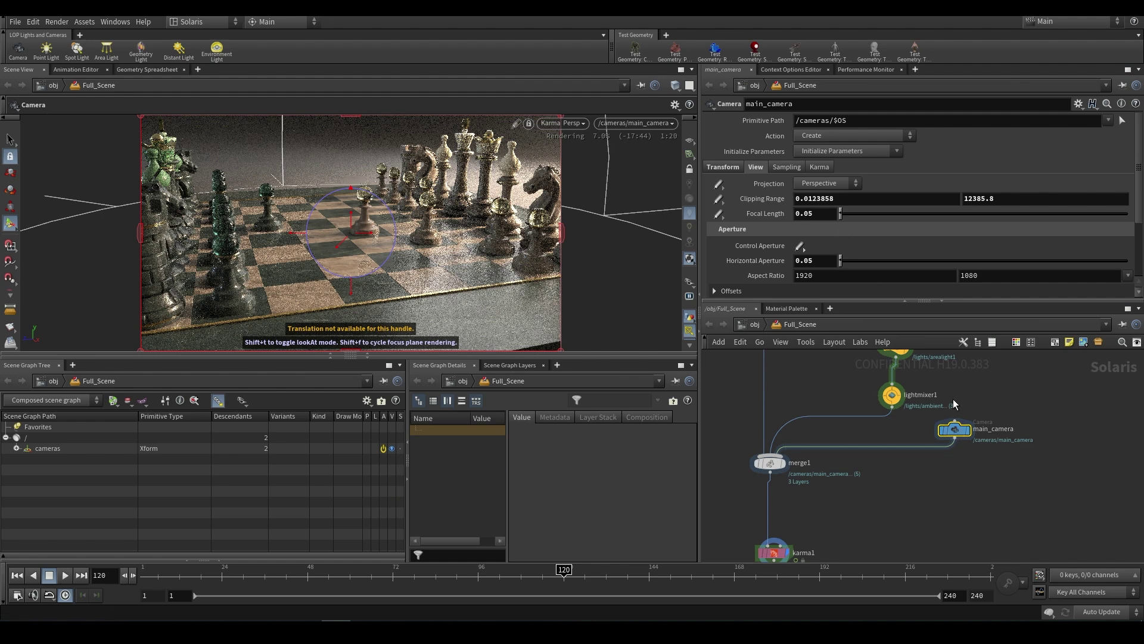
pyautogui.click(821, 167)
pyautogui.click(800, 168)
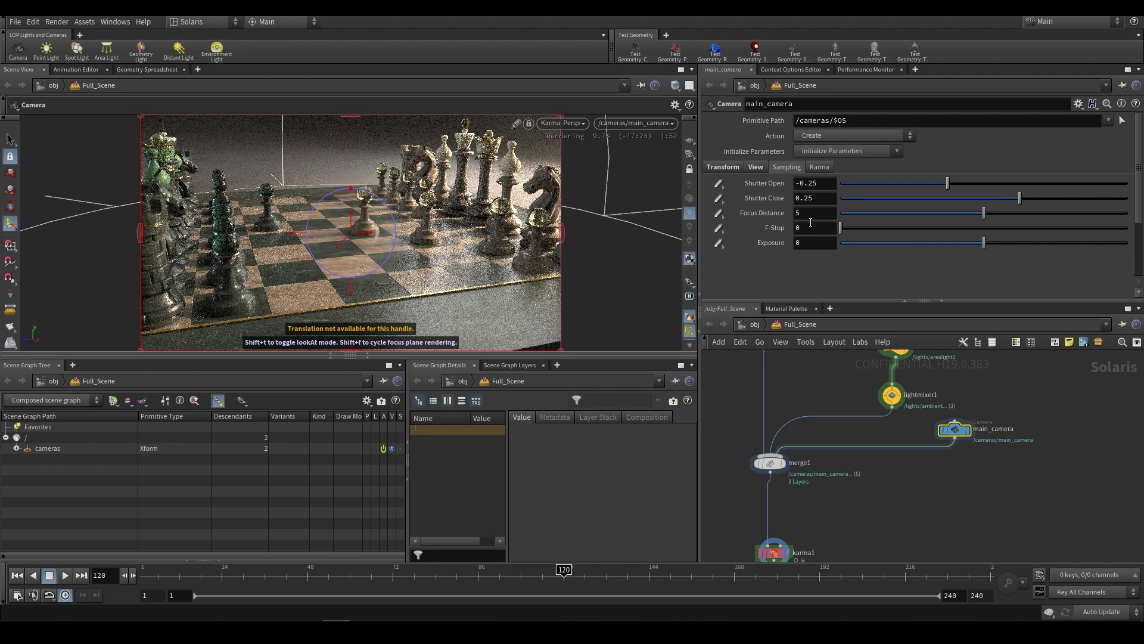
# Set karma1's image mode back to Progressive and return to its rendering settings.
pyautogui.click(773, 552)
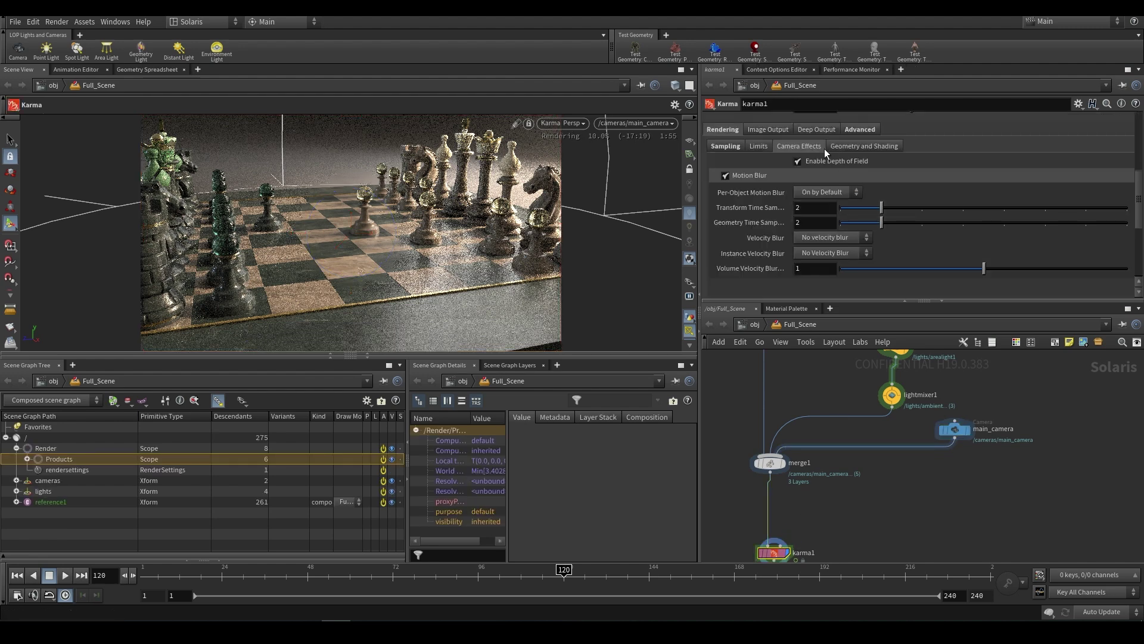
pyautogui.click(859, 129)
pyautogui.click(817, 174)
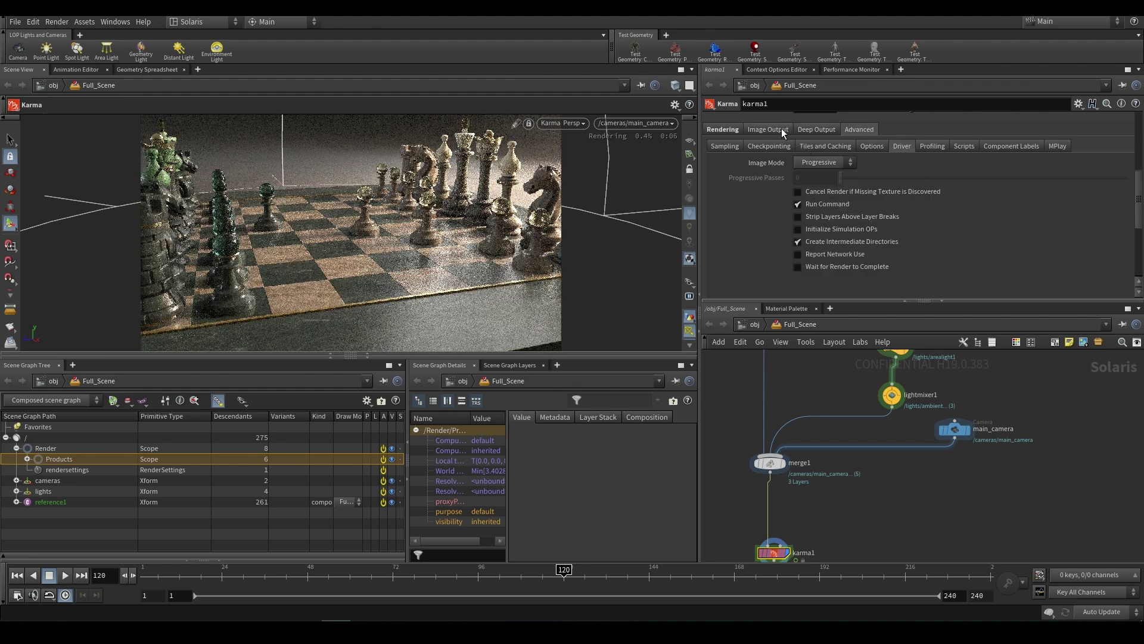
pyautogui.click(731, 130)
# Set main_camera's F-Stop to 3.2 and its focus distance to 0.5.
pyautogui.click(954, 436)
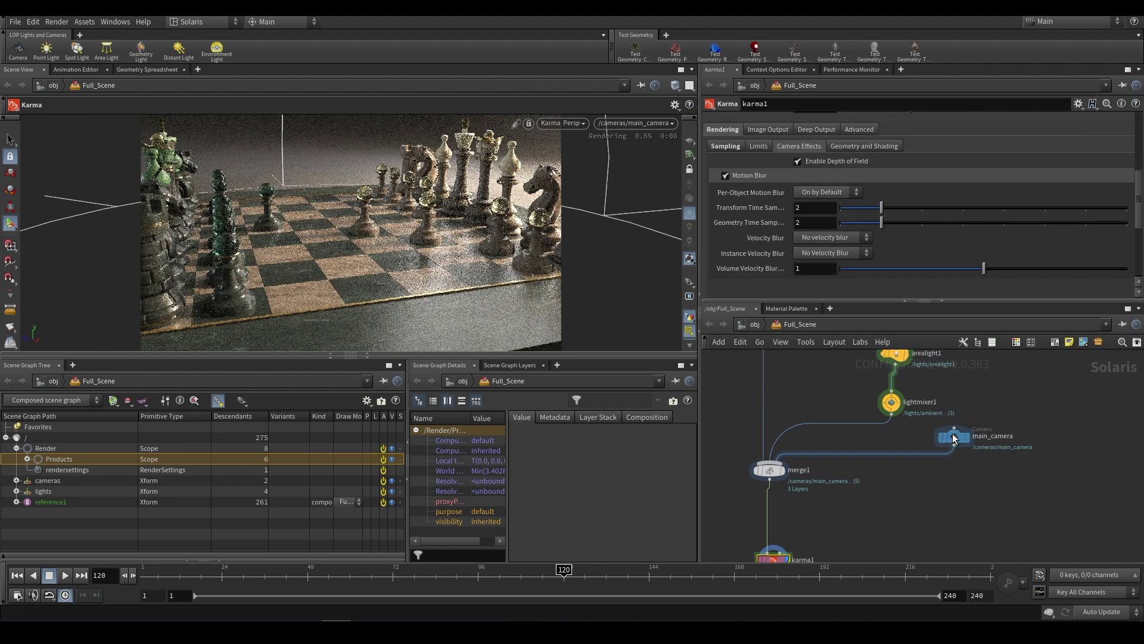
pyautogui.click(815, 228)
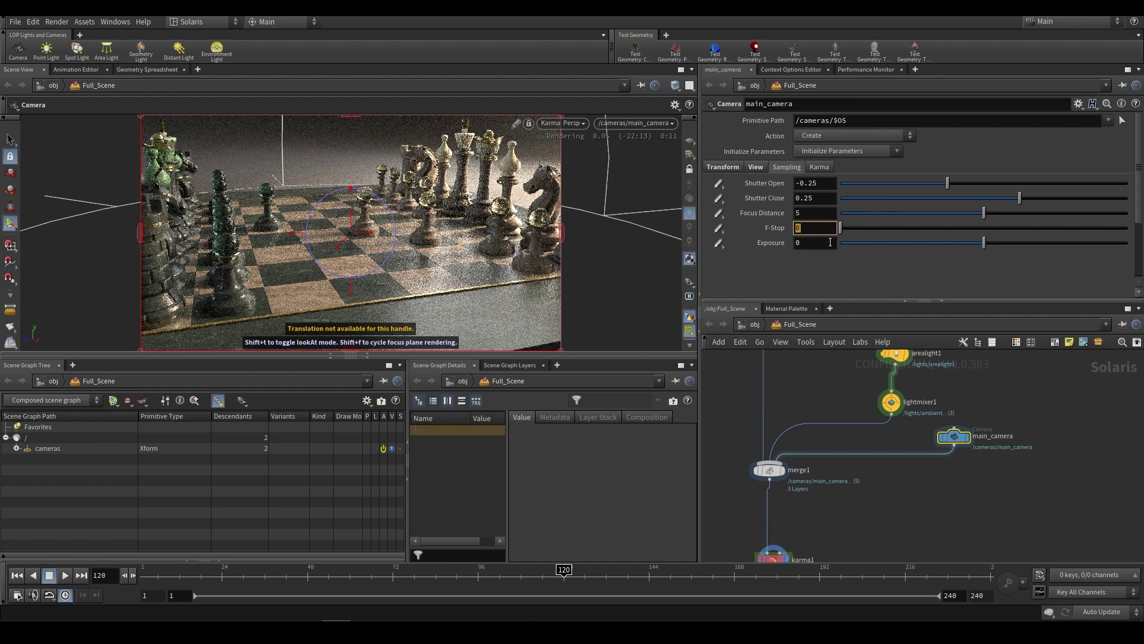
pyautogui.write('3.2')
pyautogui.press('Return')
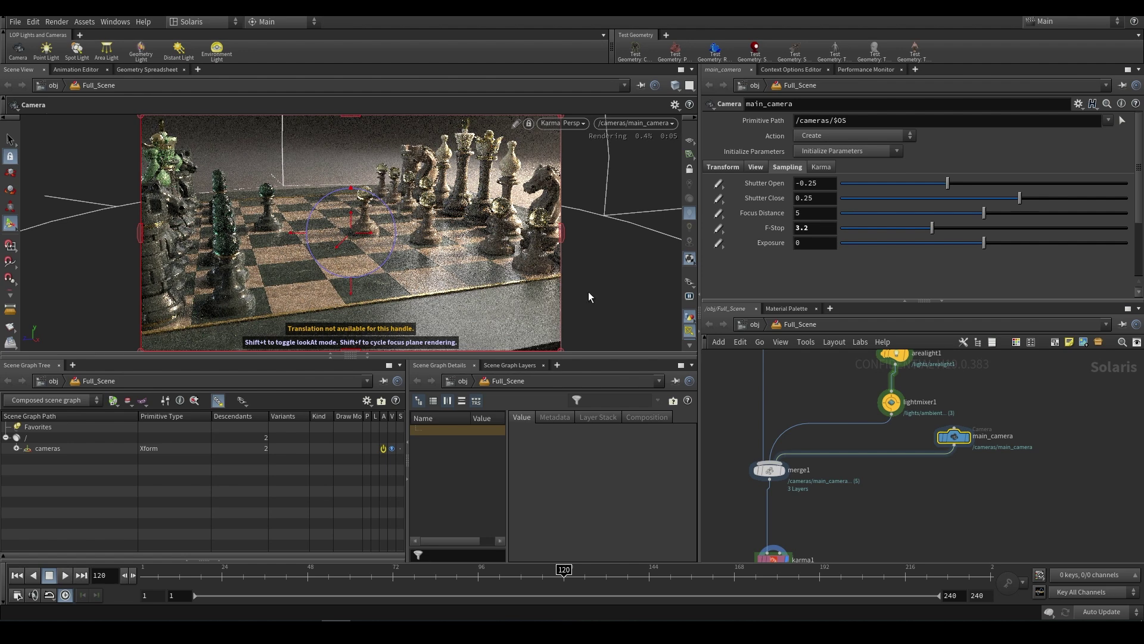
pyautogui.moveTo(816, 214); pyautogui.dragTo(766, 219)
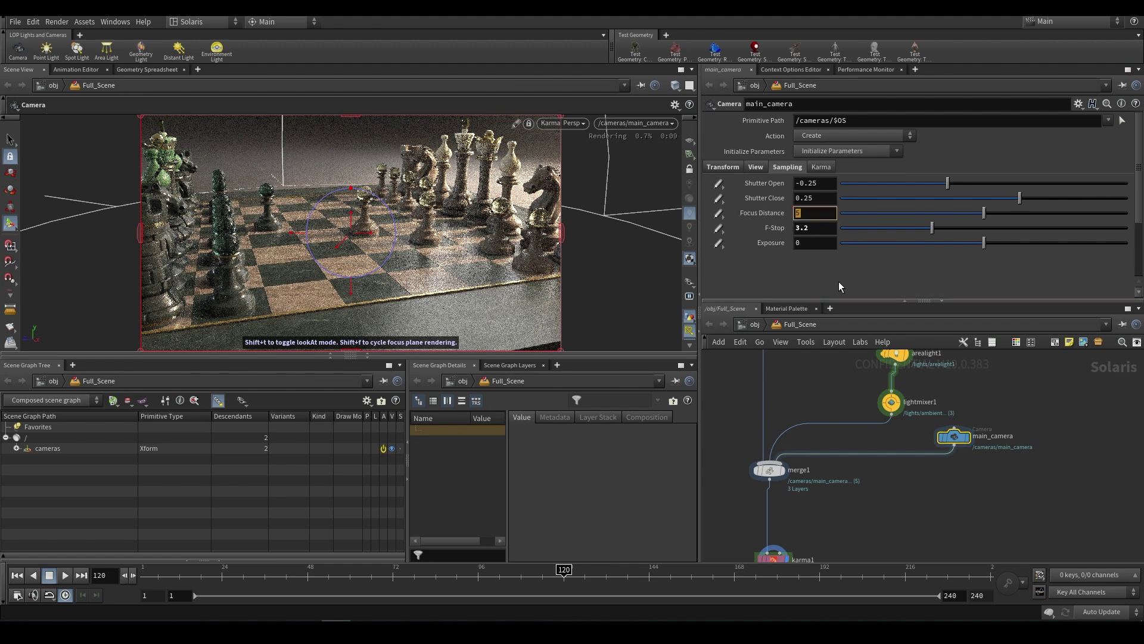
pyautogui.write('0.5')
pyautogui.press('Return')
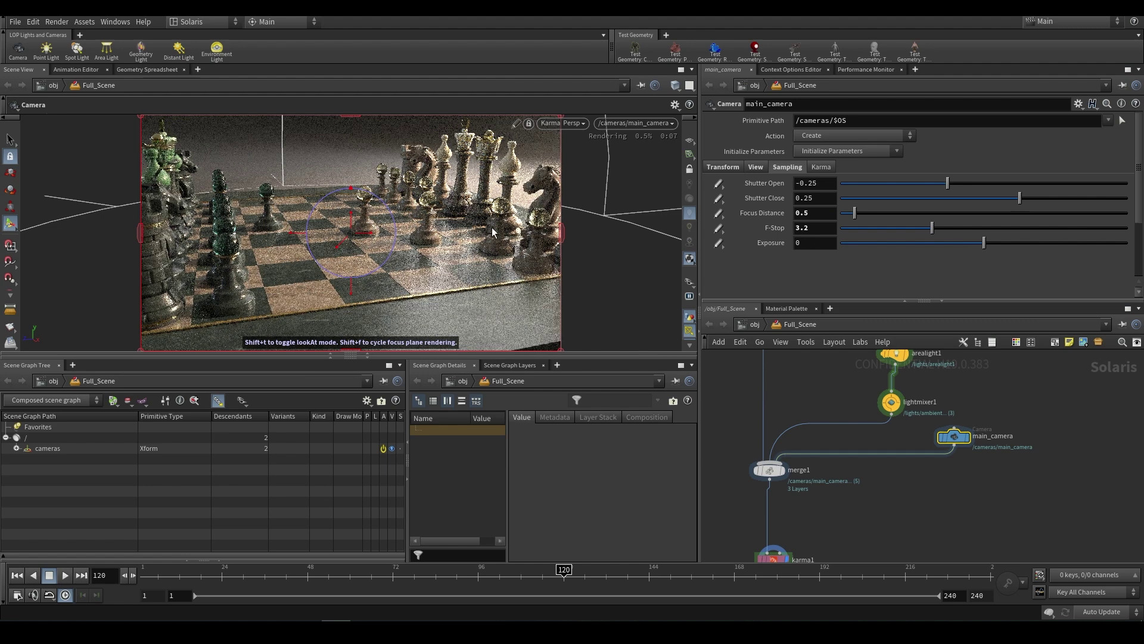
# Set main_camera's focal length to 50 and its horizontal aperture to 50.
pyautogui.click(756, 167)
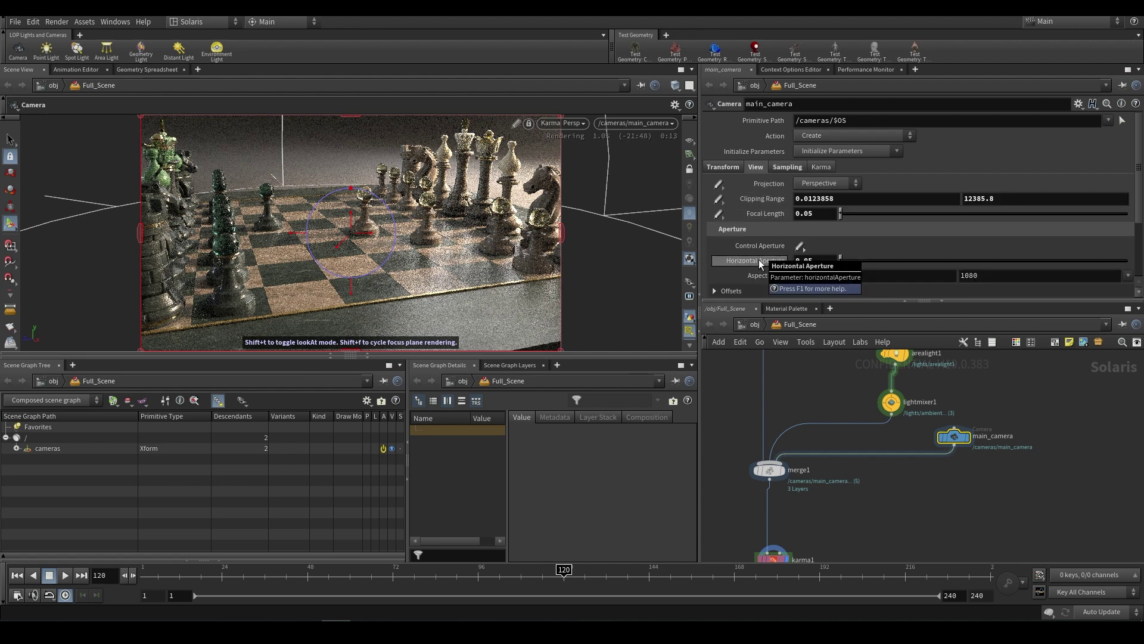
pyautogui.click(816, 213)
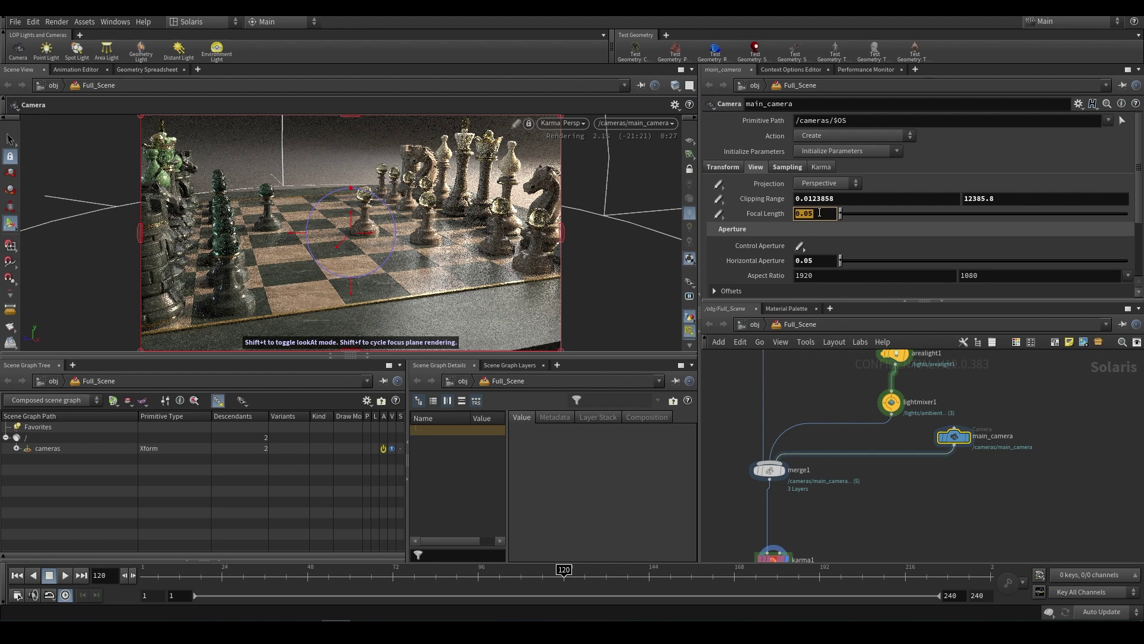
pyautogui.write('50')
pyautogui.press('Return')
pyautogui.click(814, 260)
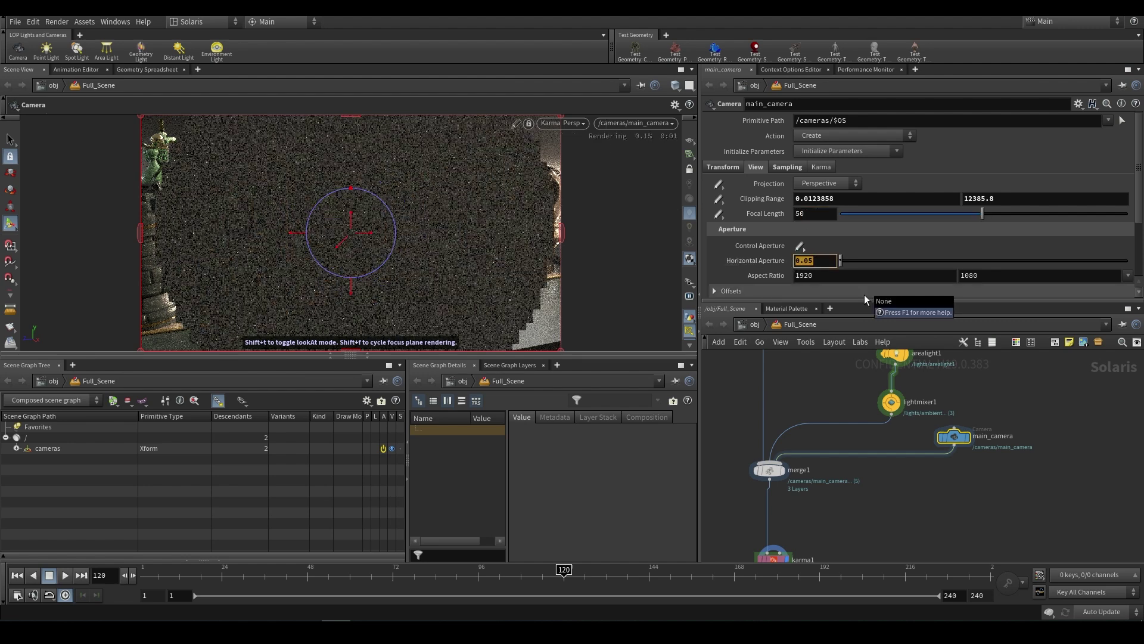
pyautogui.write('50')
pyautogui.press('Return')
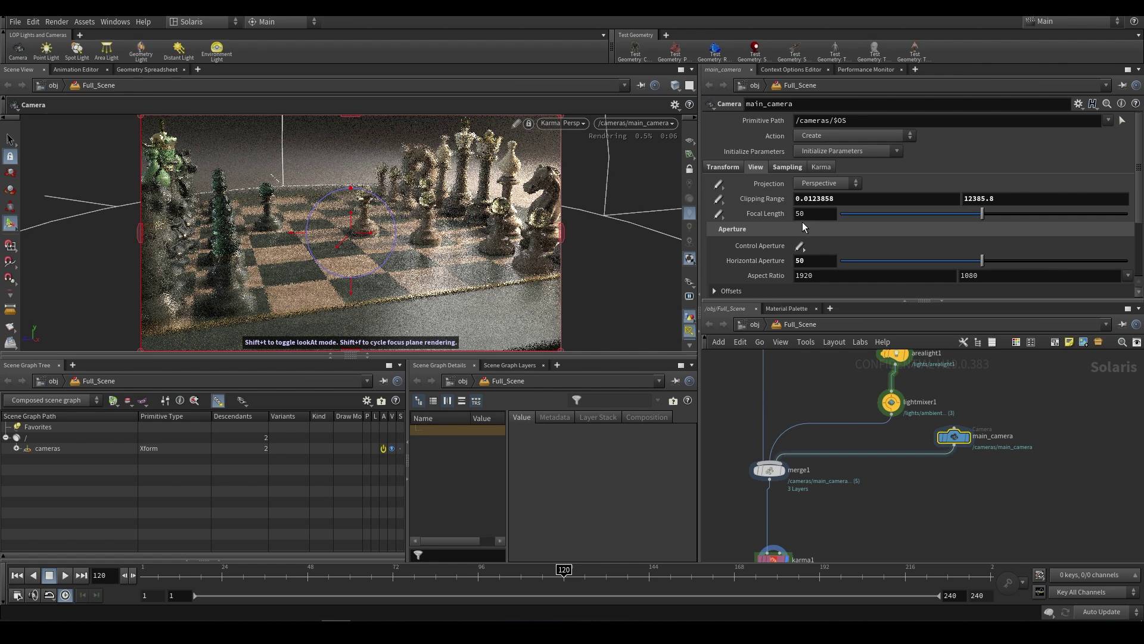
# Try placing main_camera's focus on different depths of the chessboard, ending near the central pawn at a focus distance of about 0.573.
pyautogui.click(788, 166)
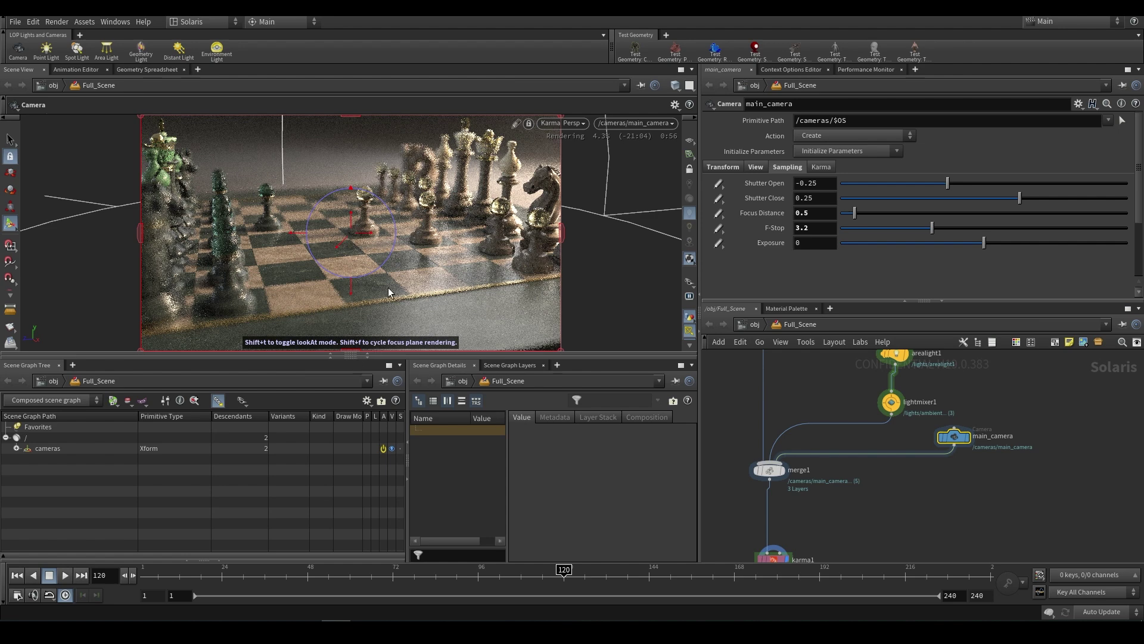
pyautogui.press('shift')
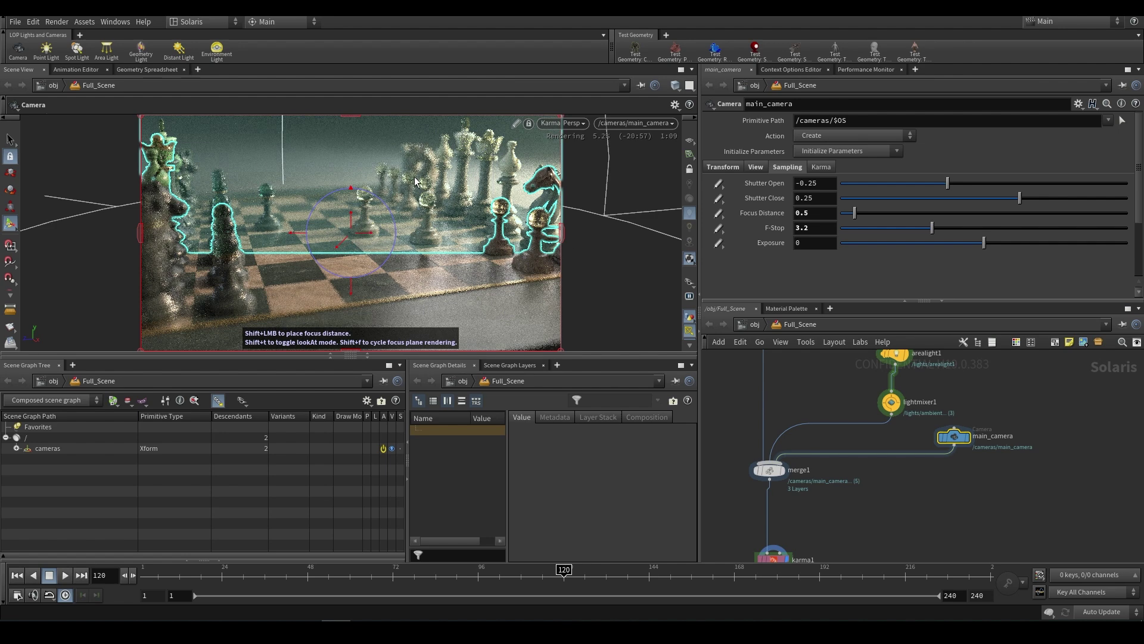
pyautogui.keyDown('shift'); pyautogui.click(365, 199); pyautogui.keyUp('shift')
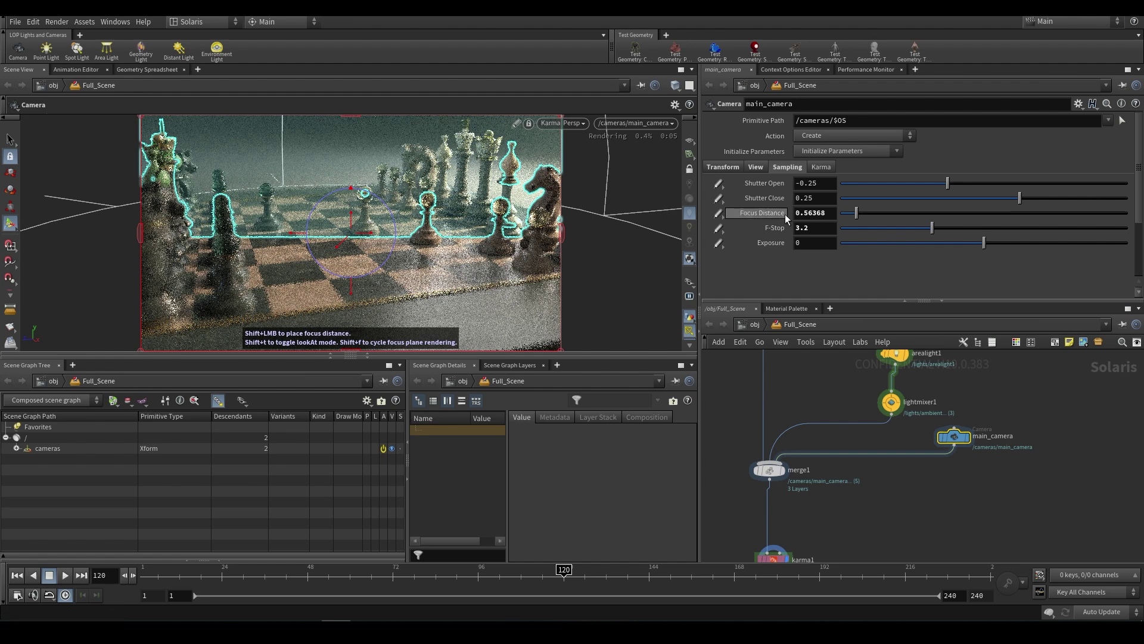
pyautogui.keyDown('shift'); pyautogui.click(315, 192); pyautogui.keyUp('shift')
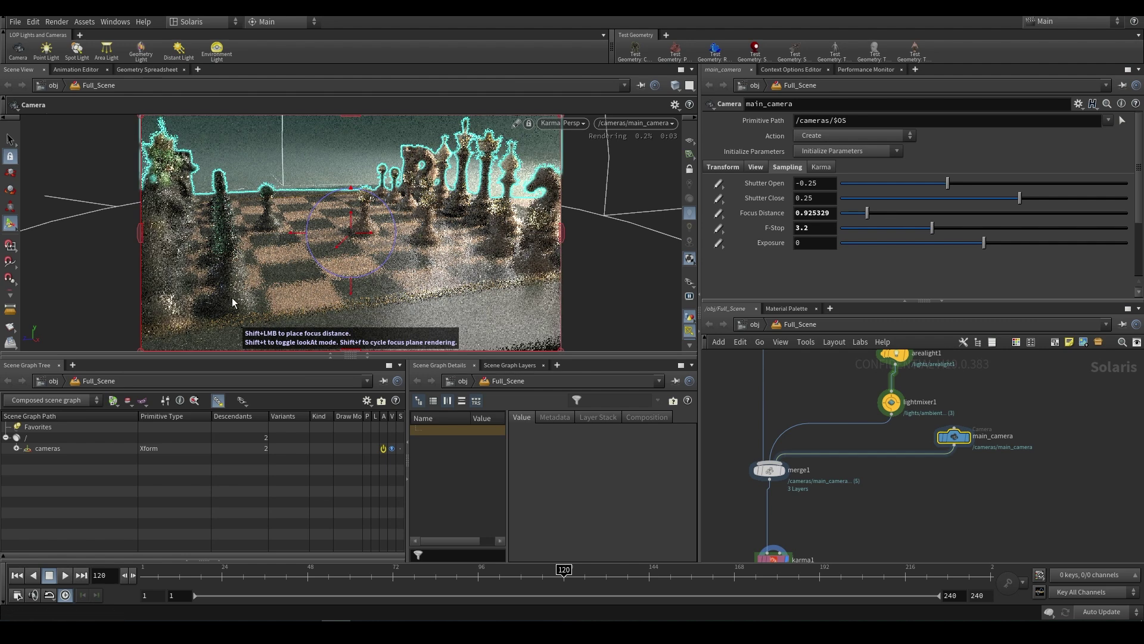
pyautogui.keyDown('shift'); pyautogui.click(400, 295); pyautogui.keyUp('shift')
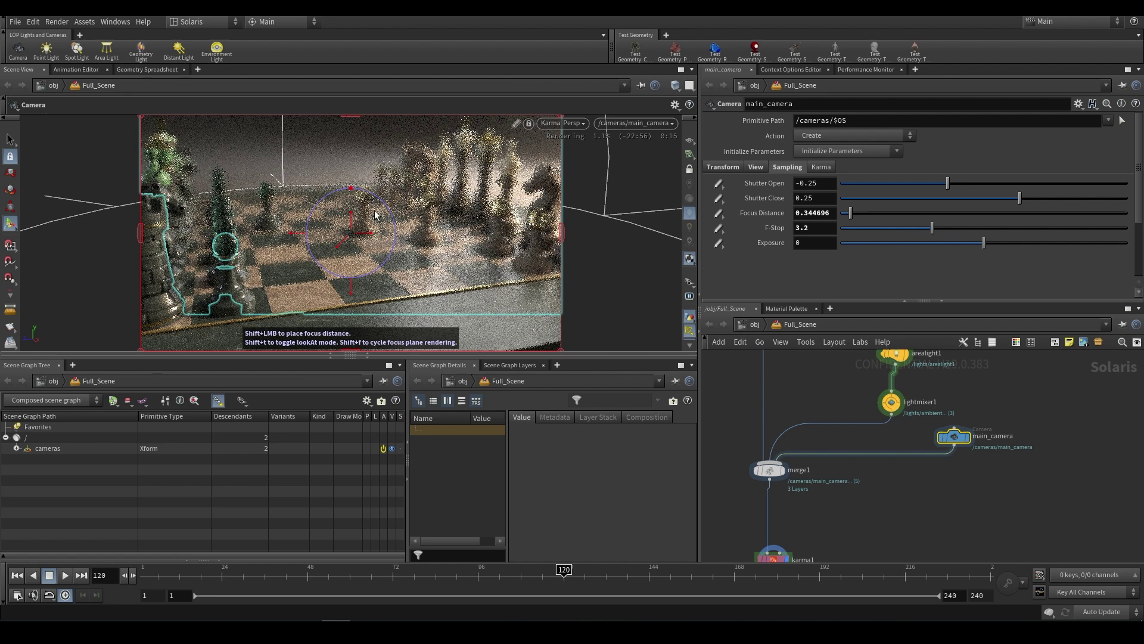
pyautogui.keyDown('shift'); pyautogui.click(381, 239); pyautogui.keyUp('shift')
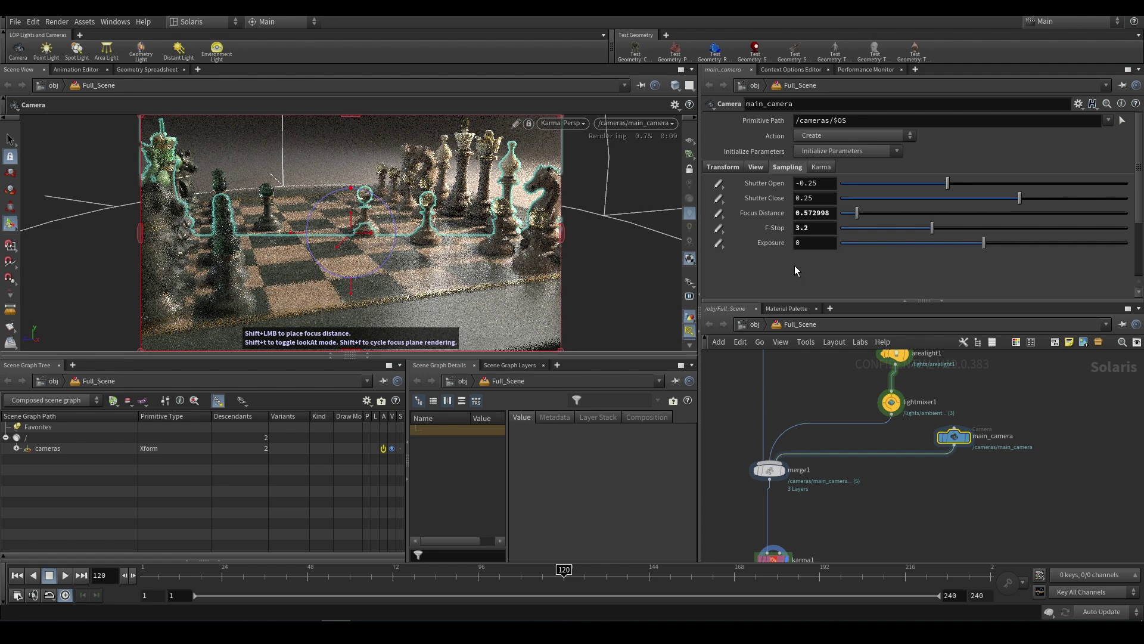
pyautogui.moveTo(470, 356); pyautogui.dragTo(470, 393)
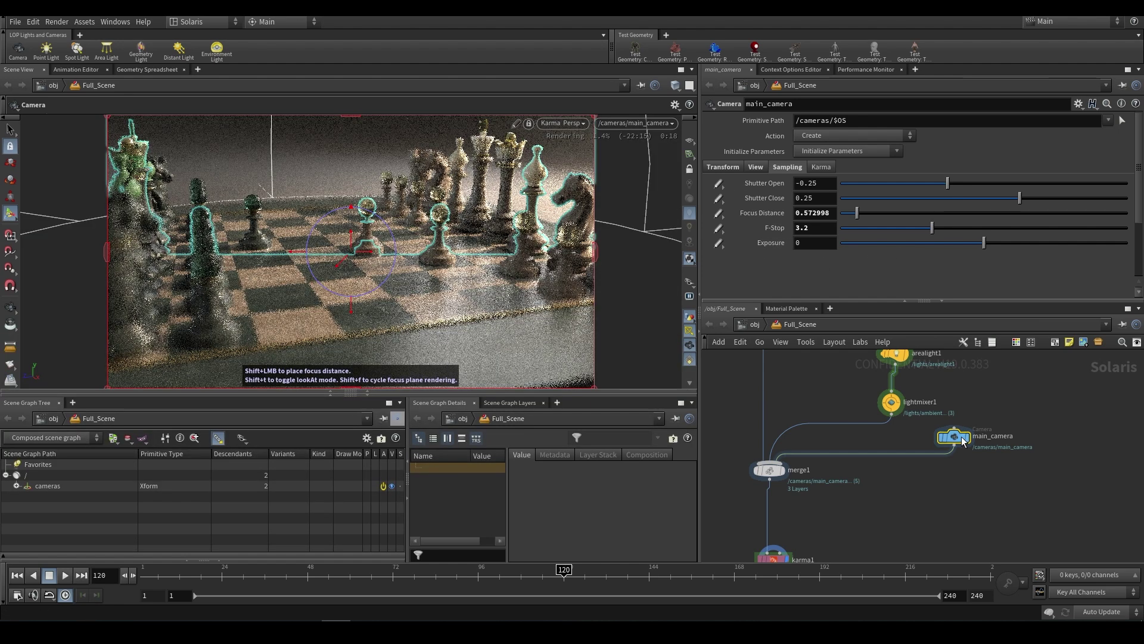
# Check main_camera's focal length and aperture, and set its F-Stop to 5.2.
pyautogui.click(754, 167)
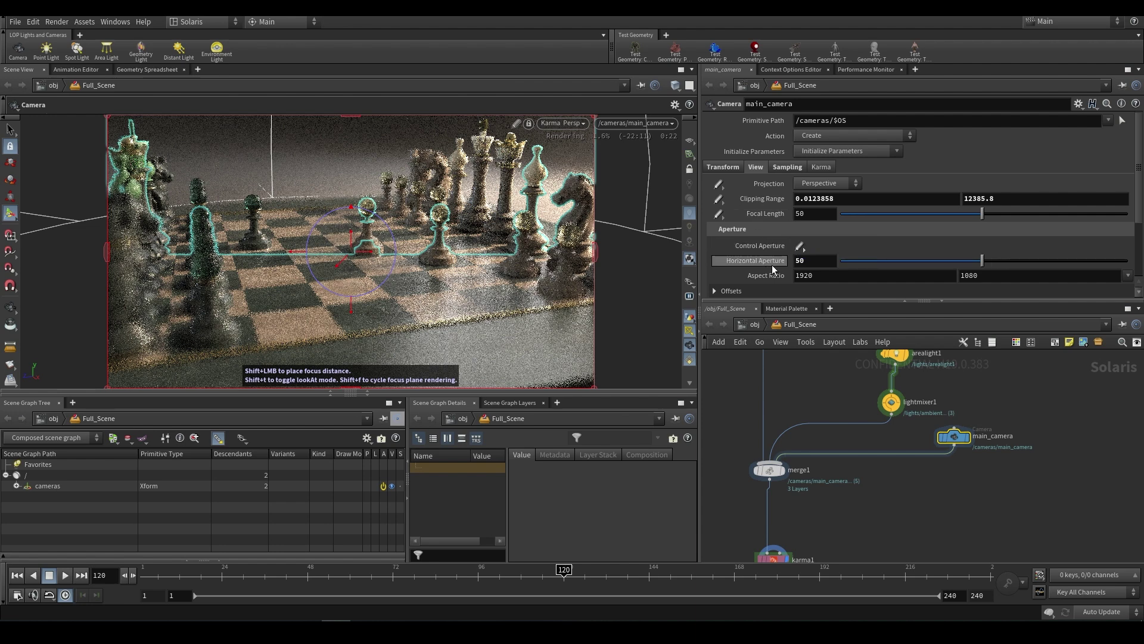
pyautogui.click(787, 168)
pyautogui.click(755, 168)
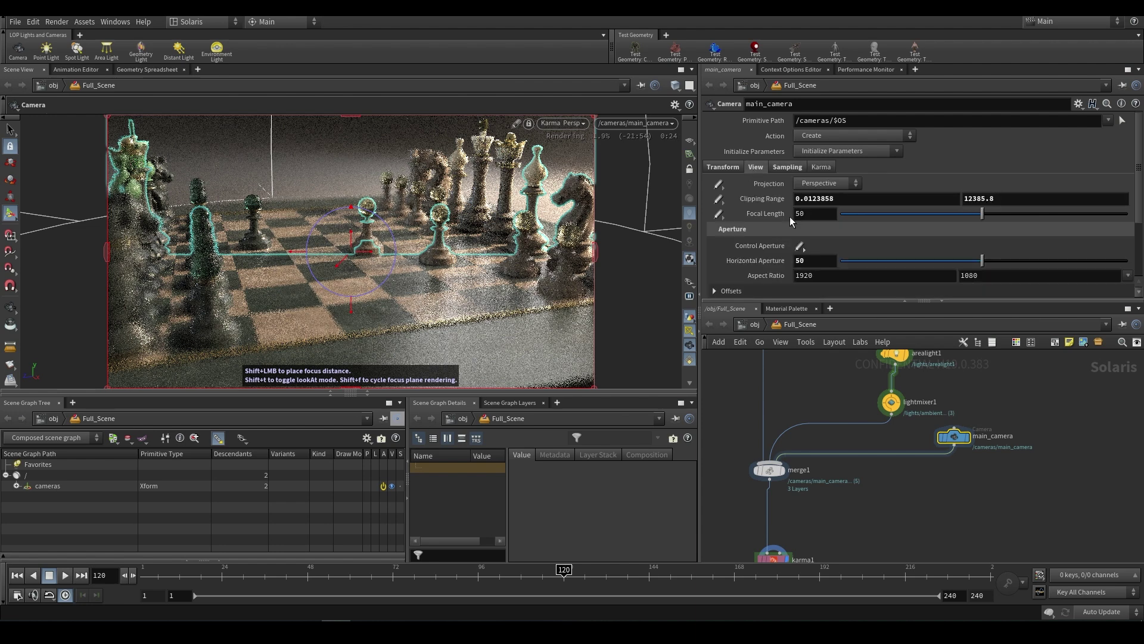
pyautogui.click(787, 167)
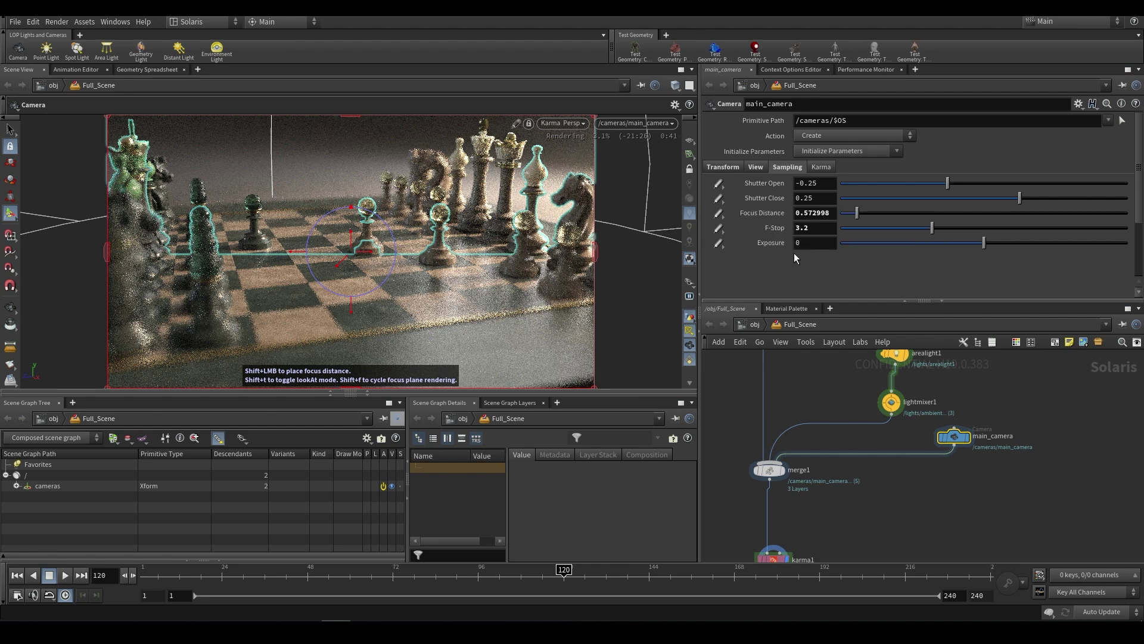
pyautogui.click(802, 227)
pyautogui.write('5.2')
pyautogui.press('Return')
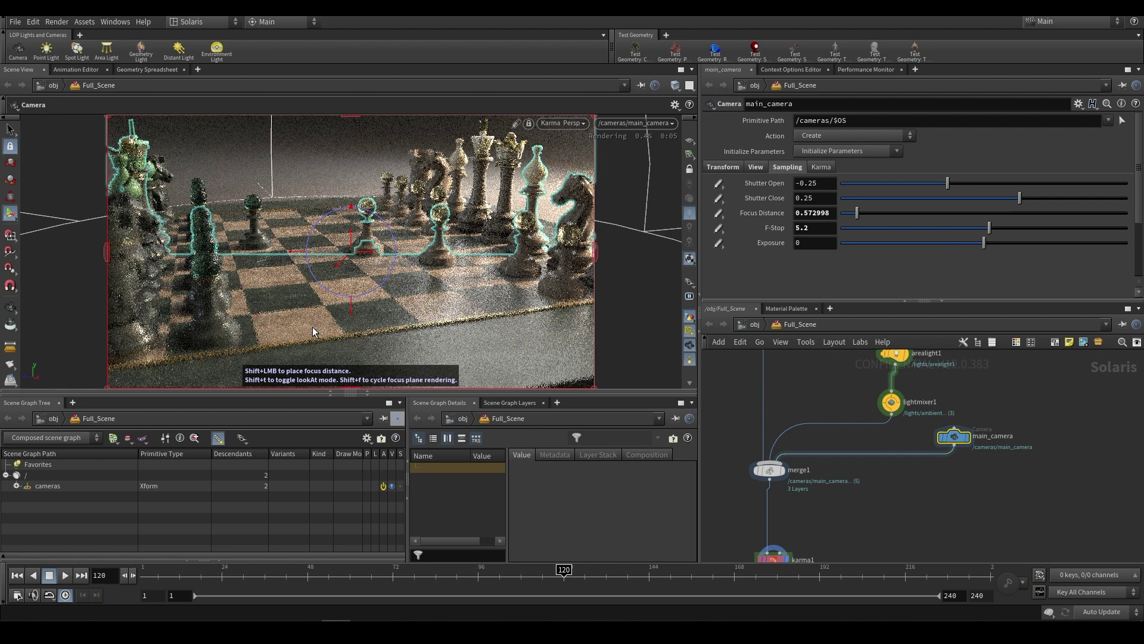
# Show karma1's light and indirect ray sampling settings and switch the viewport renderer to Houdini GL.
pyautogui.click(803, 523)
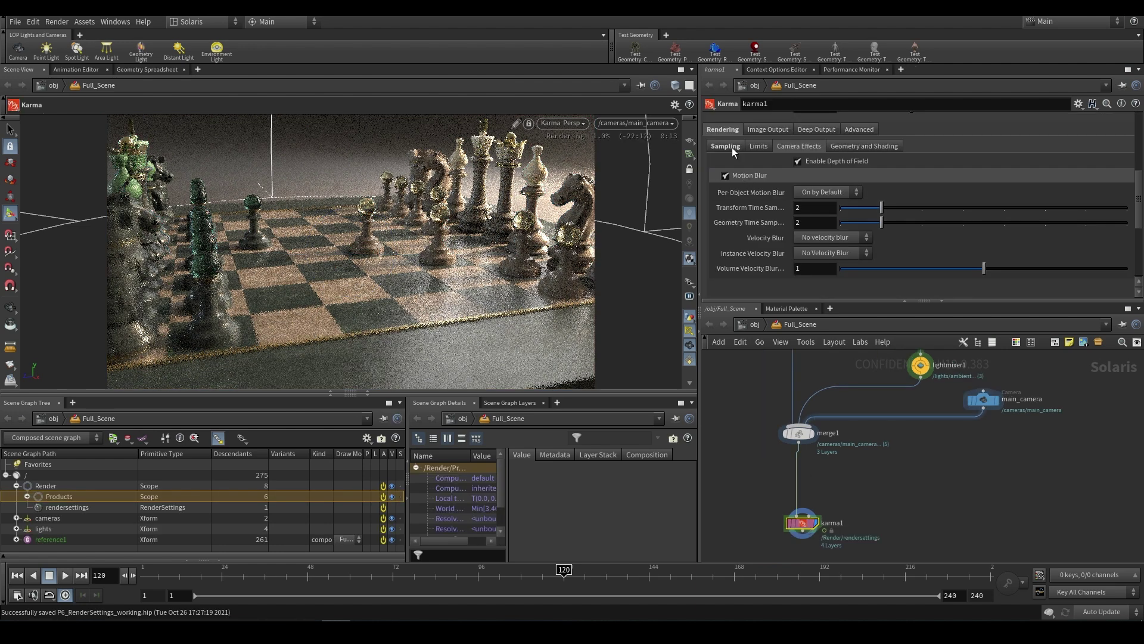
pyautogui.scroll(-3, 757, 232)
pyautogui.scroll(1, 758, 237)
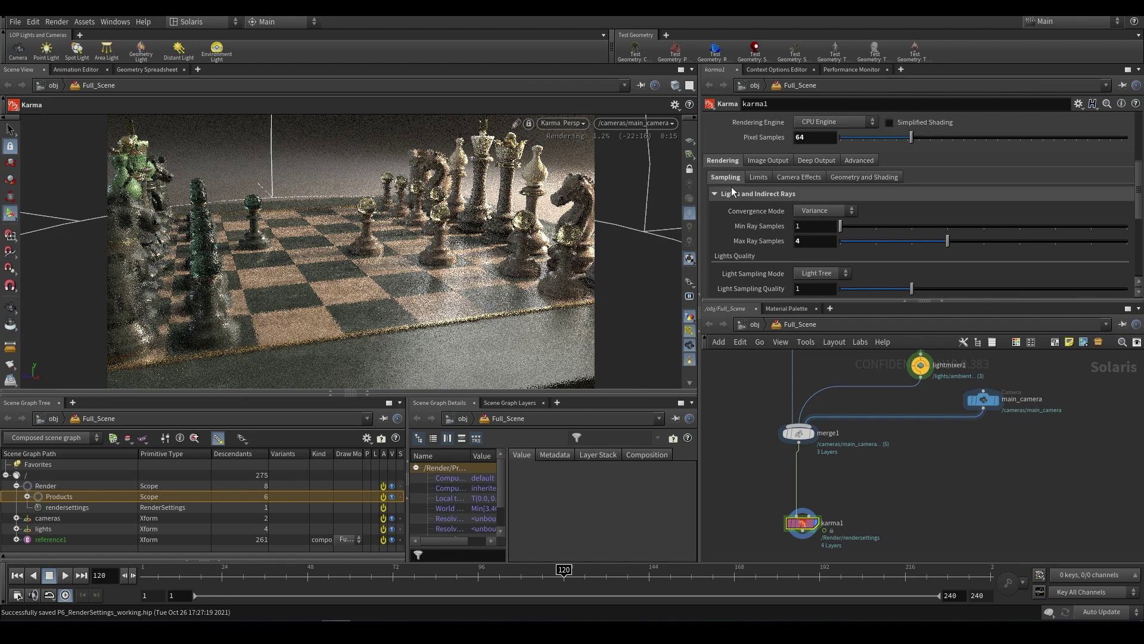
pyautogui.click(563, 123)
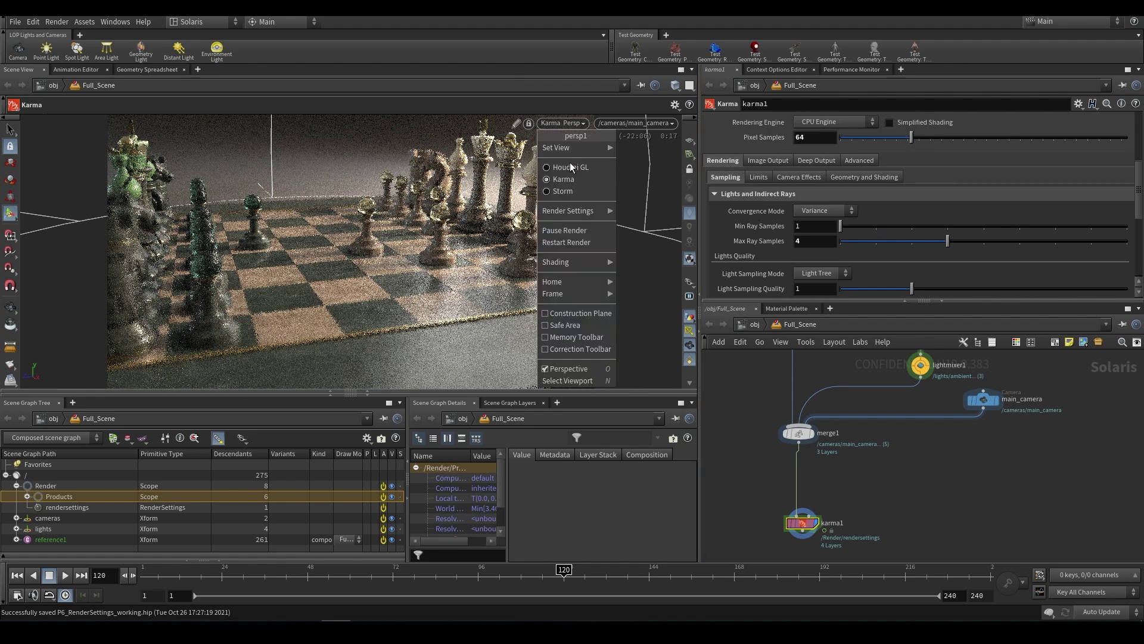
pyautogui.click(573, 167)
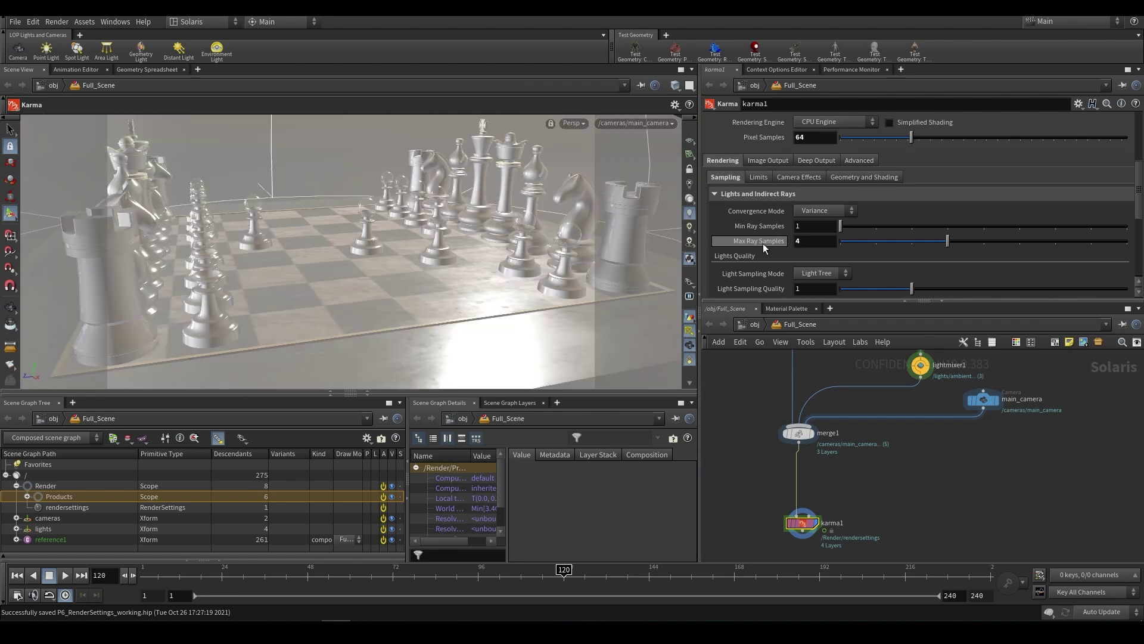
# Review karma1's convergence mode choices and set the mode to Path Traced.
pyautogui.click(821, 211)
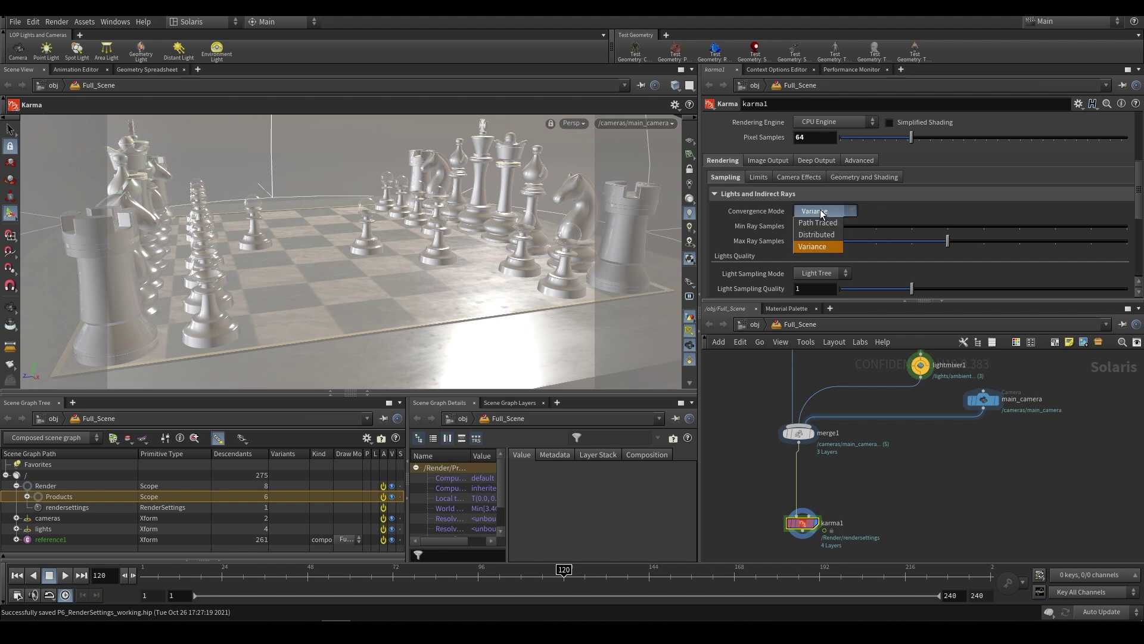
pyautogui.click(822, 213)
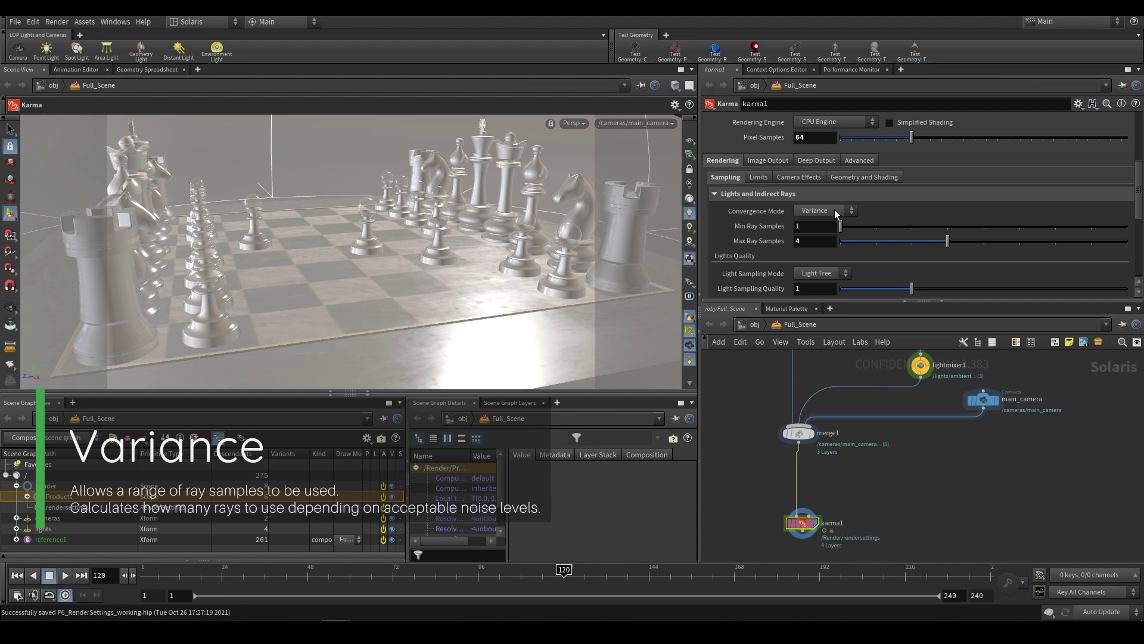
pyautogui.click(858, 160)
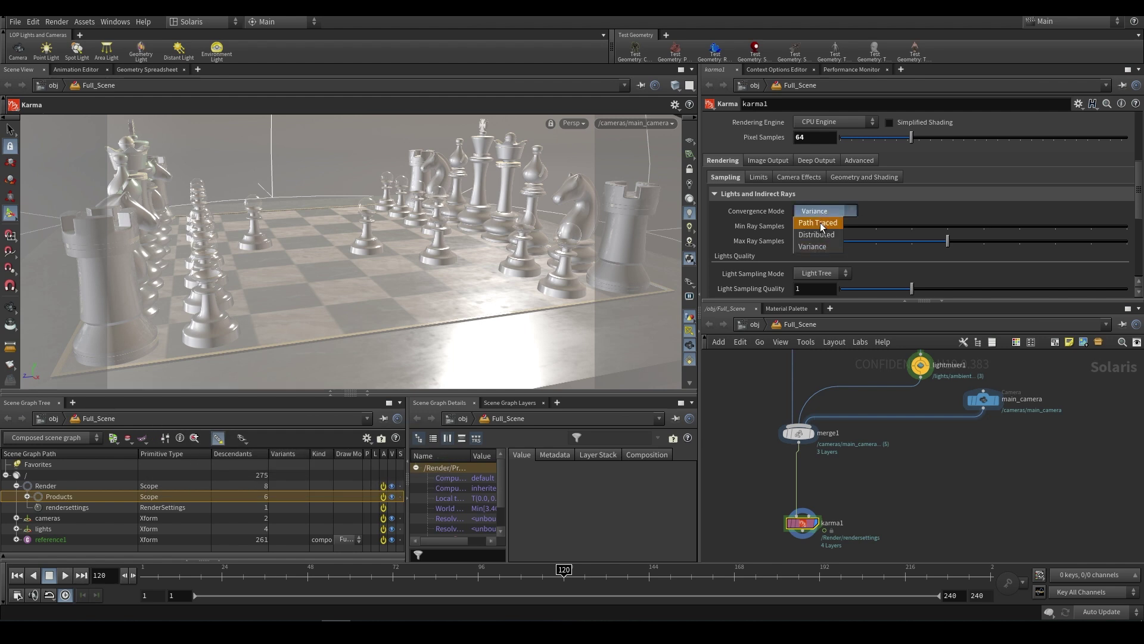
pyautogui.click(821, 223)
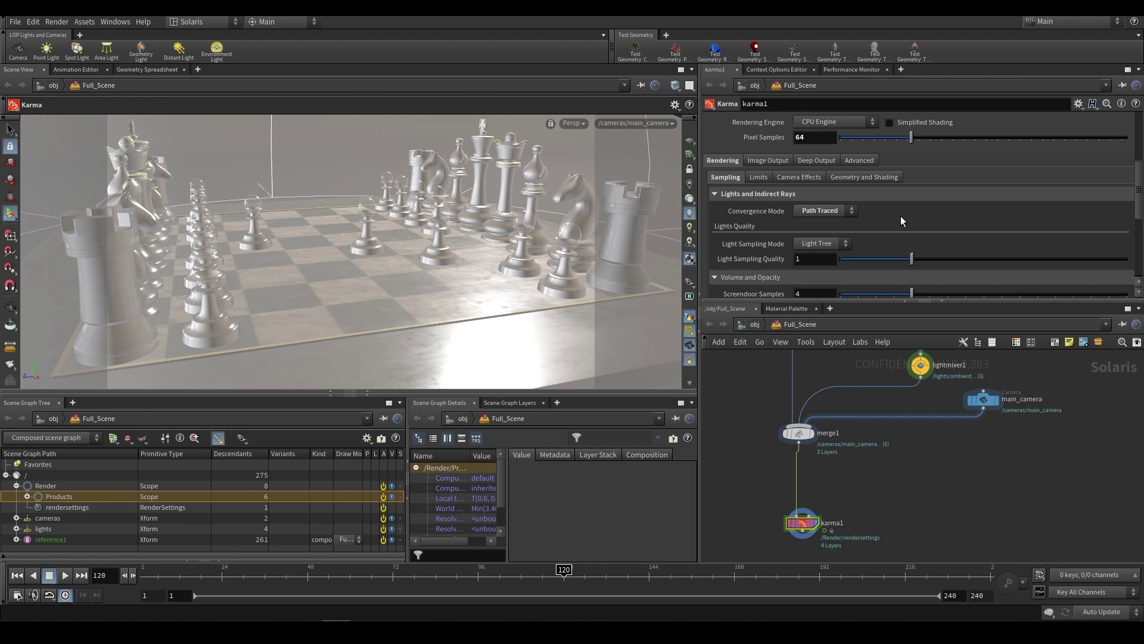
# Set karma1's convergence mode to Distributed, with 8 refraction samples and 16 SSS samples.
pyautogui.scroll(-2, 888, 190)
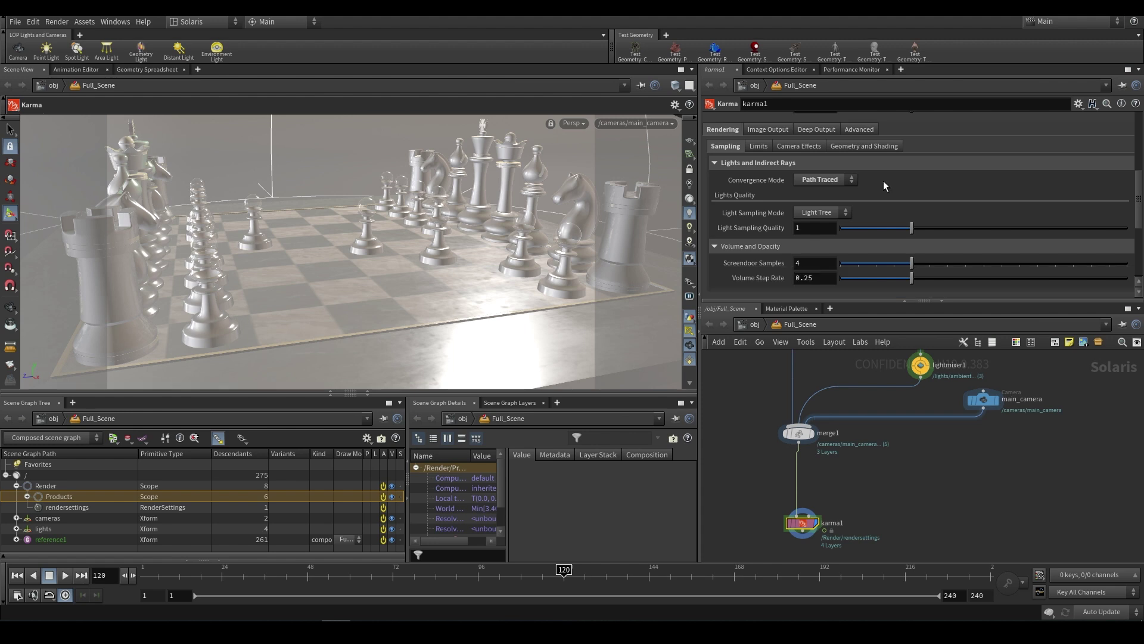
pyautogui.click(848, 181)
pyautogui.click(831, 205)
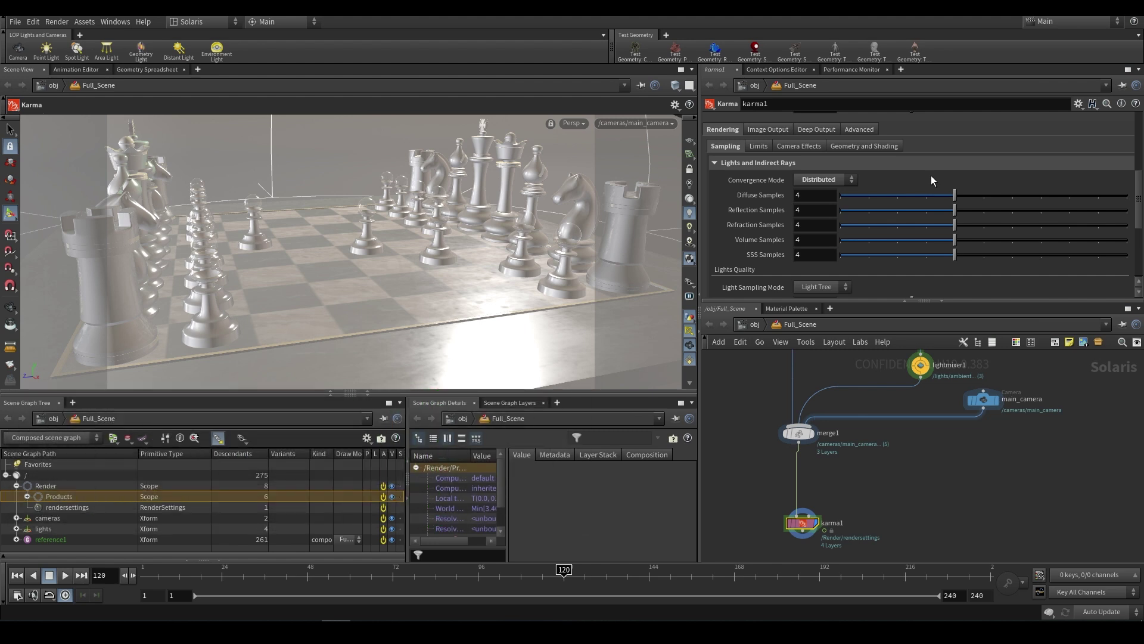
pyautogui.doubleClick(810, 227)
pyautogui.write('8')
pyautogui.press('Return')
pyautogui.doubleClick(813, 257)
pyautogui.write('16')
pyautogui.press('Return')
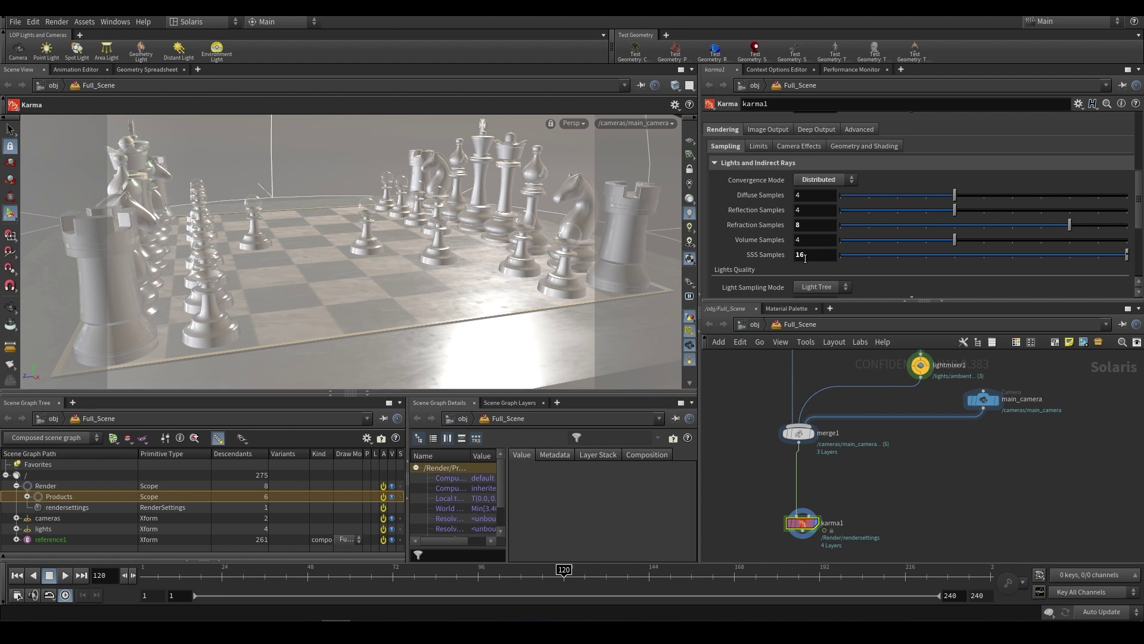
# Set karma1's convergence mode back to Variance and review the light sampling mode choices.
pyautogui.click(824, 179)
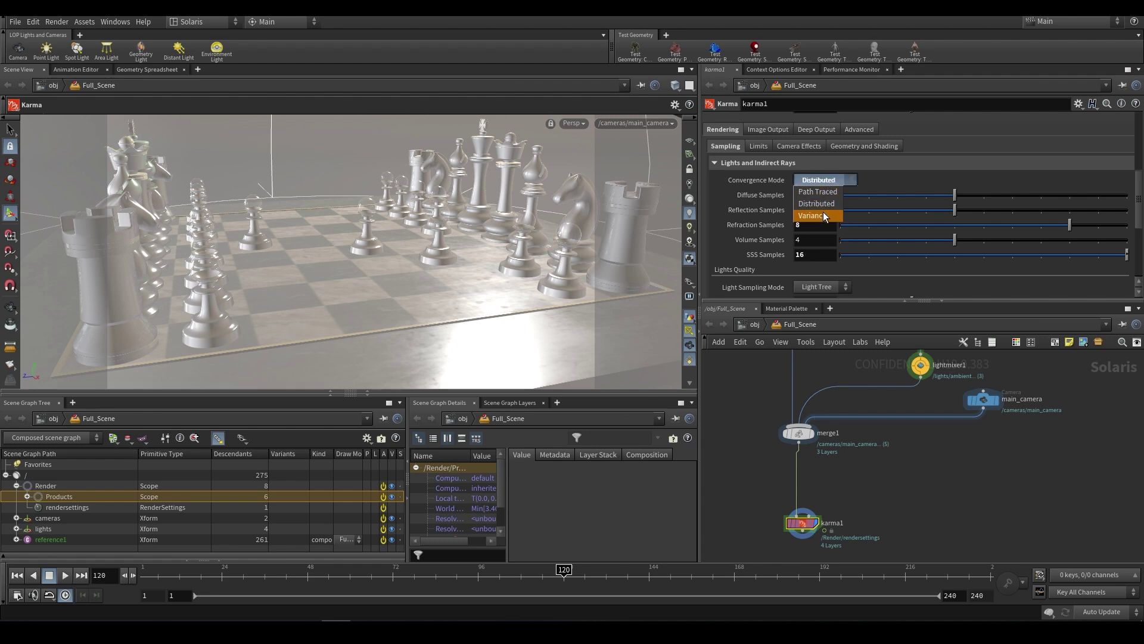
pyautogui.click(823, 212)
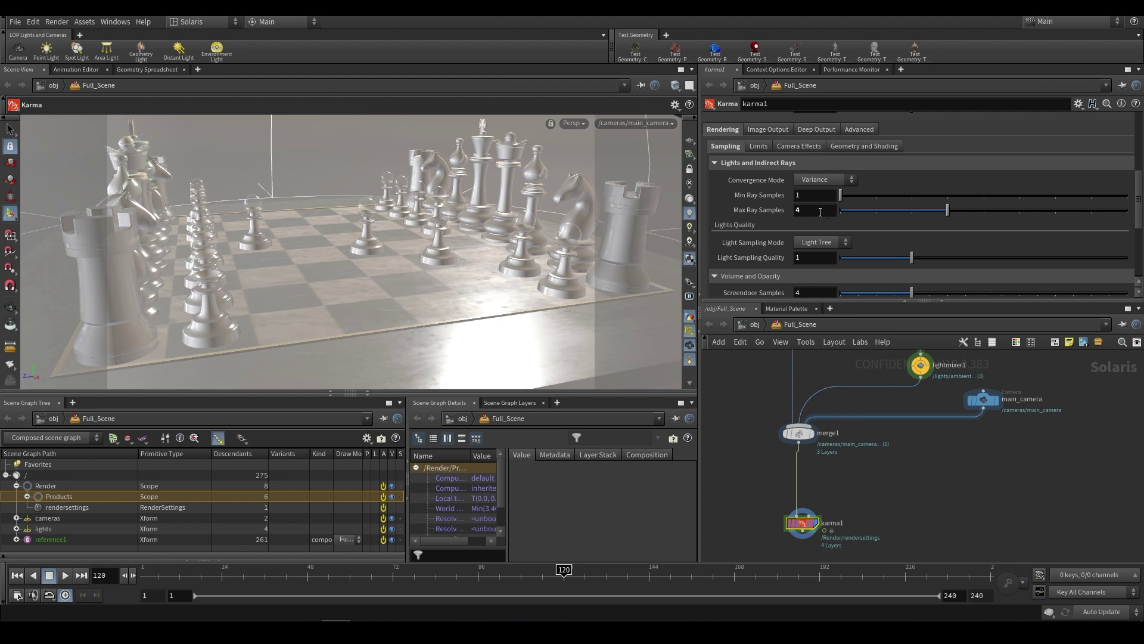
pyautogui.click(834, 245)
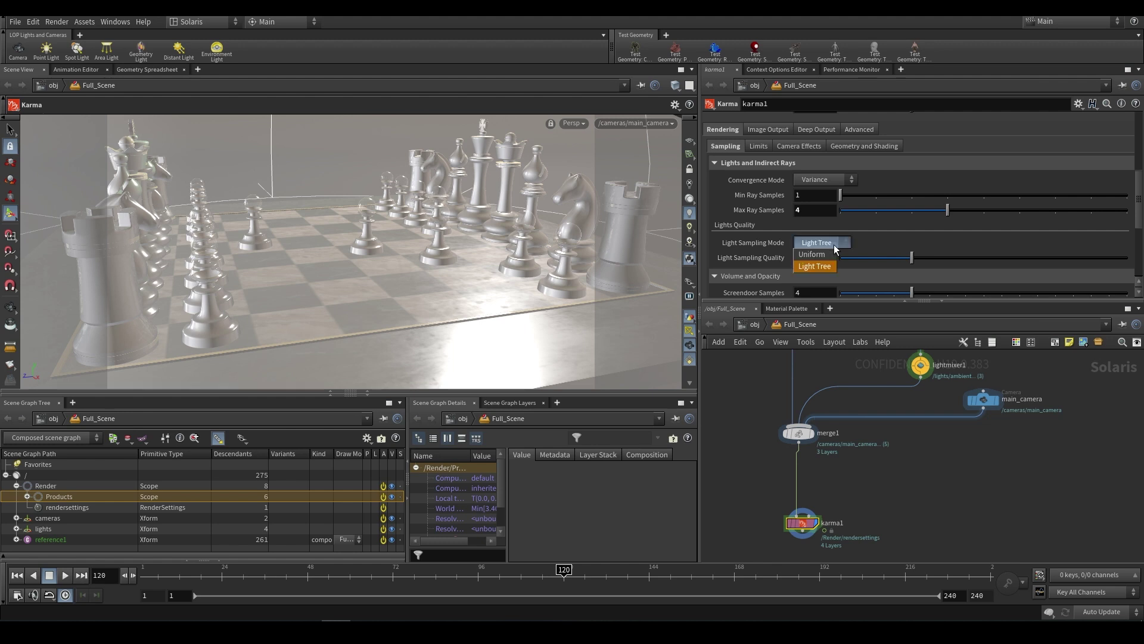
pyautogui.click(835, 244)
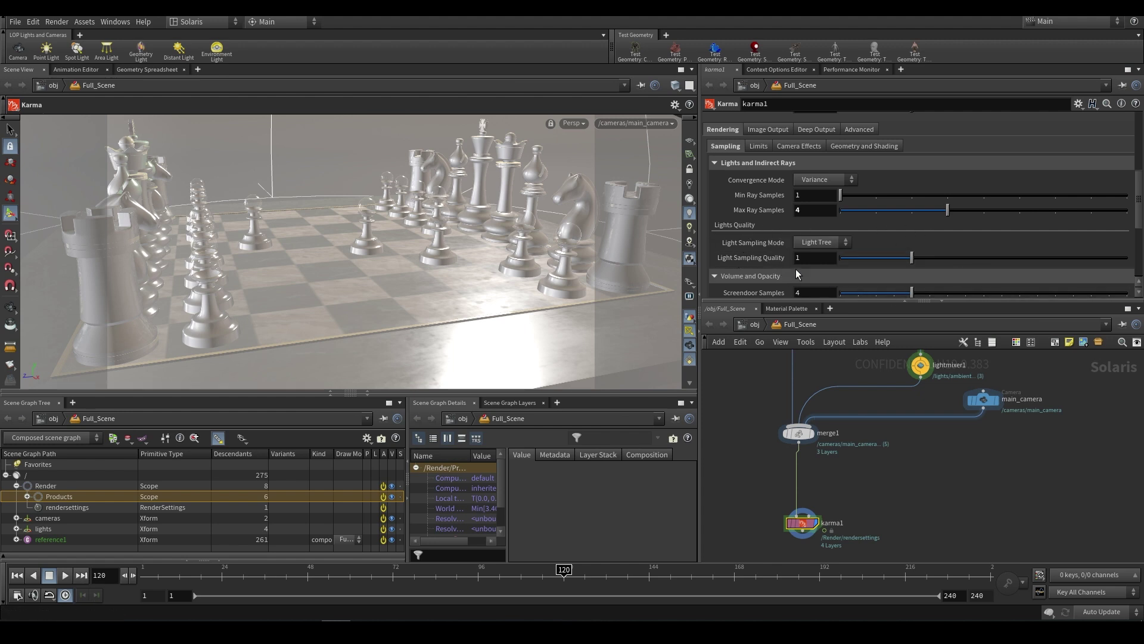
# Show karma1's ray limits and switch the viewport renderer back to Karma.
pyautogui.click(761, 146)
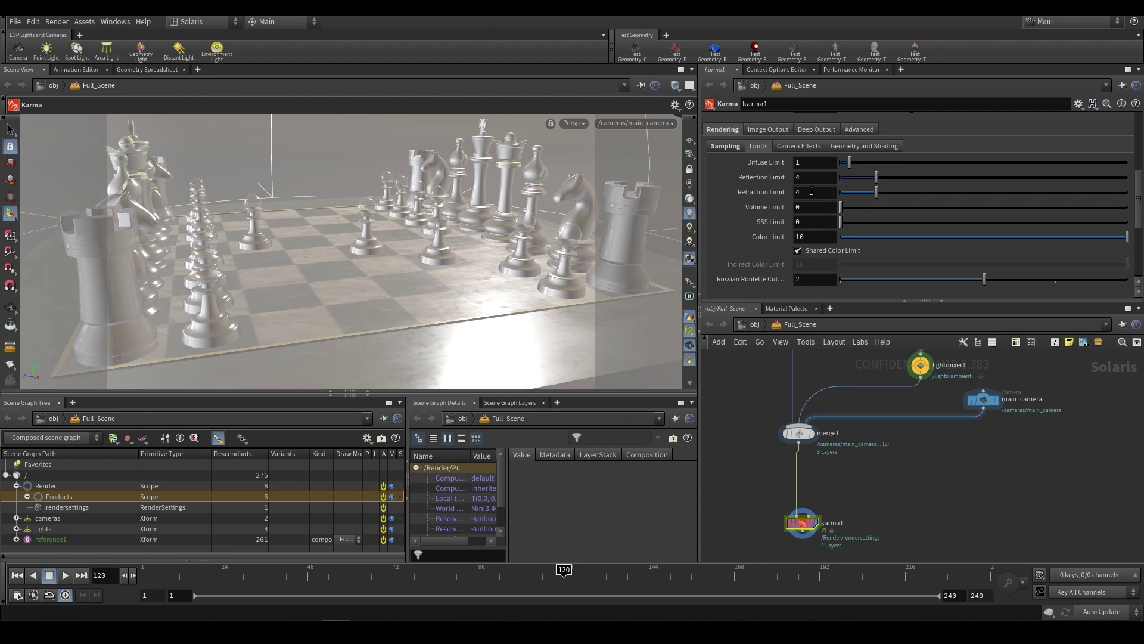
pyautogui.click(573, 123)
pyautogui.click(577, 180)
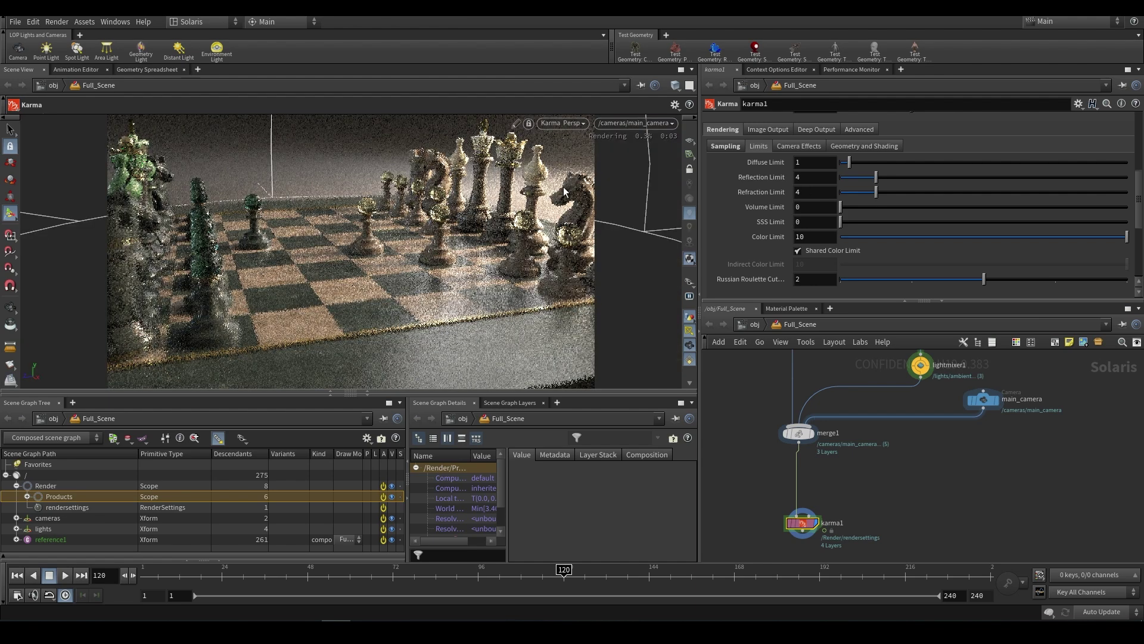
# Set karma1's refraction limit to 0.
pyautogui.doubleClick(798, 191)
pyautogui.write('0')
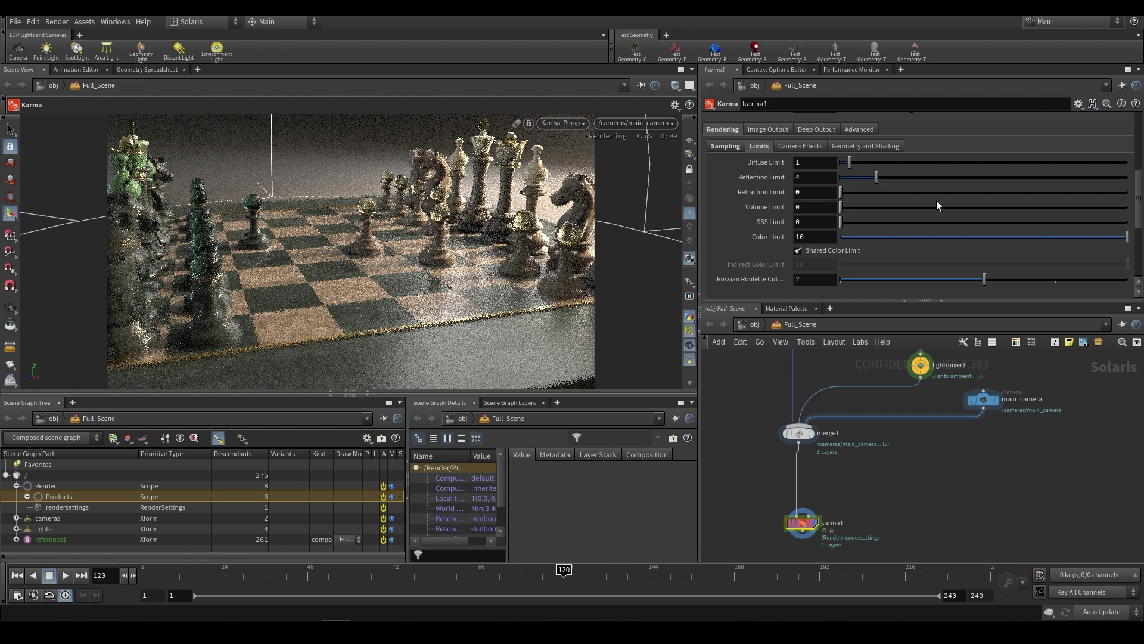
pyautogui.press('Return')
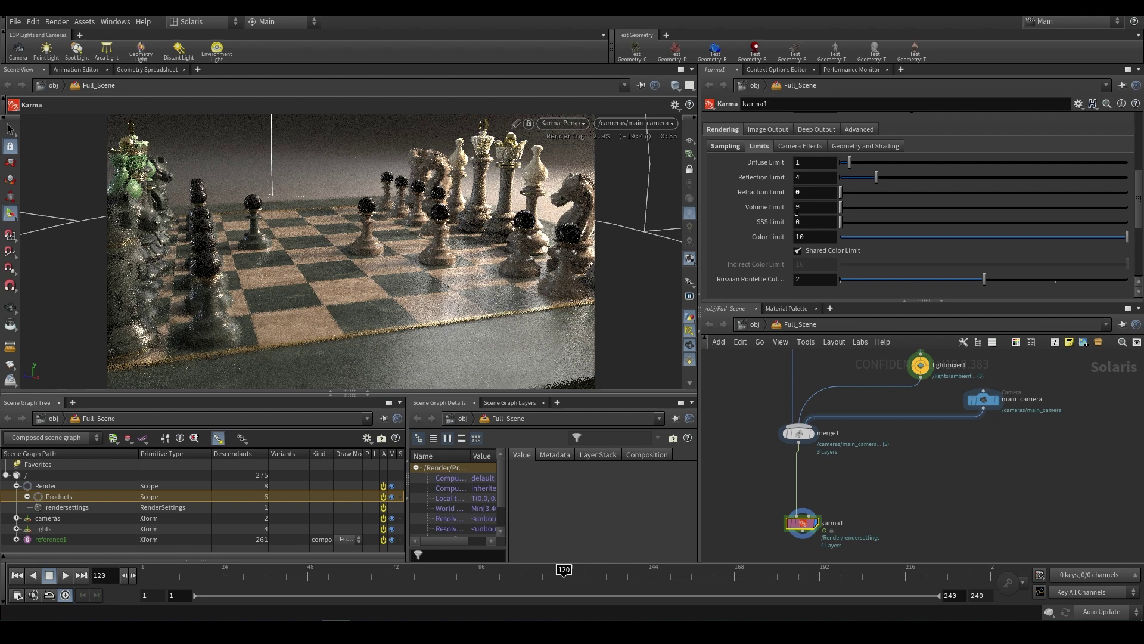
# Set karma1's refraction limit to 1.
pyautogui.hotkey('shift', 'Tab')
pyautogui.write('1')
pyautogui.press('Return')
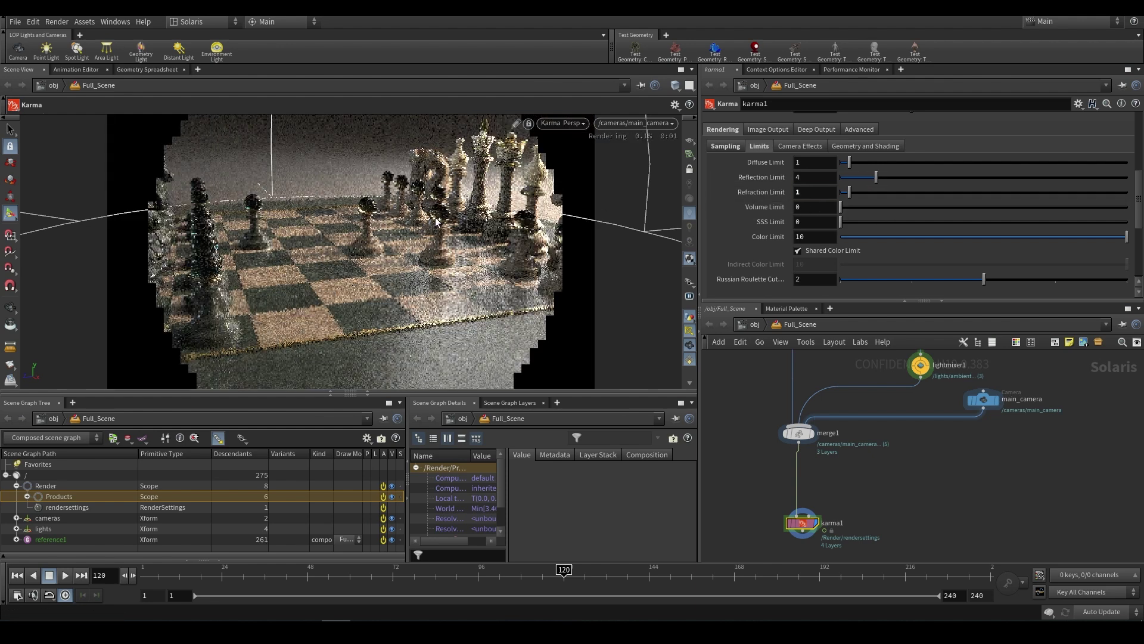
# Set karma1's refraction limit to 2.
pyautogui.moveTo(807, 193); pyautogui.dragTo(783, 202)
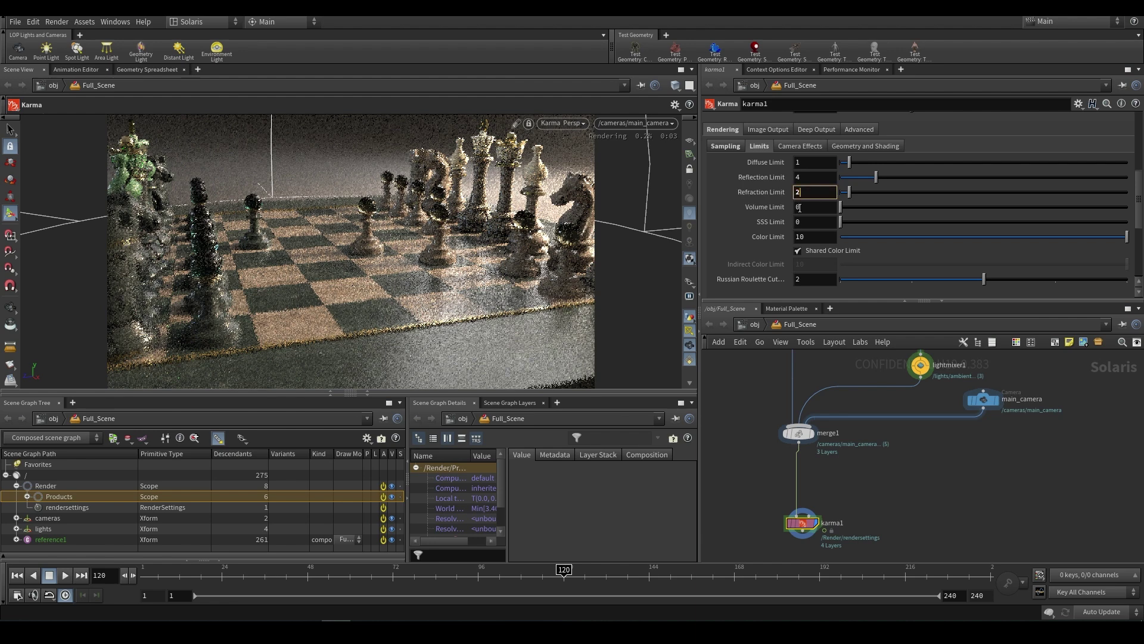
pyautogui.write('2')
pyautogui.press('Return')
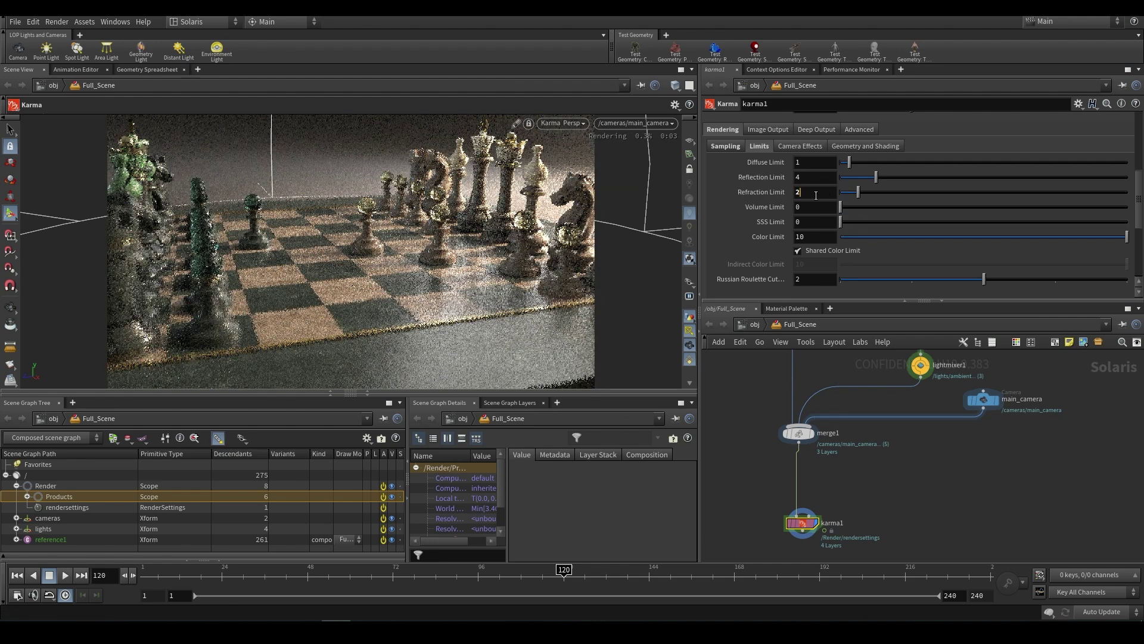
# Set karma1's refraction limit to 3 and look over the other ray limits.
pyautogui.moveTo(806, 192); pyautogui.dragTo(785, 194)
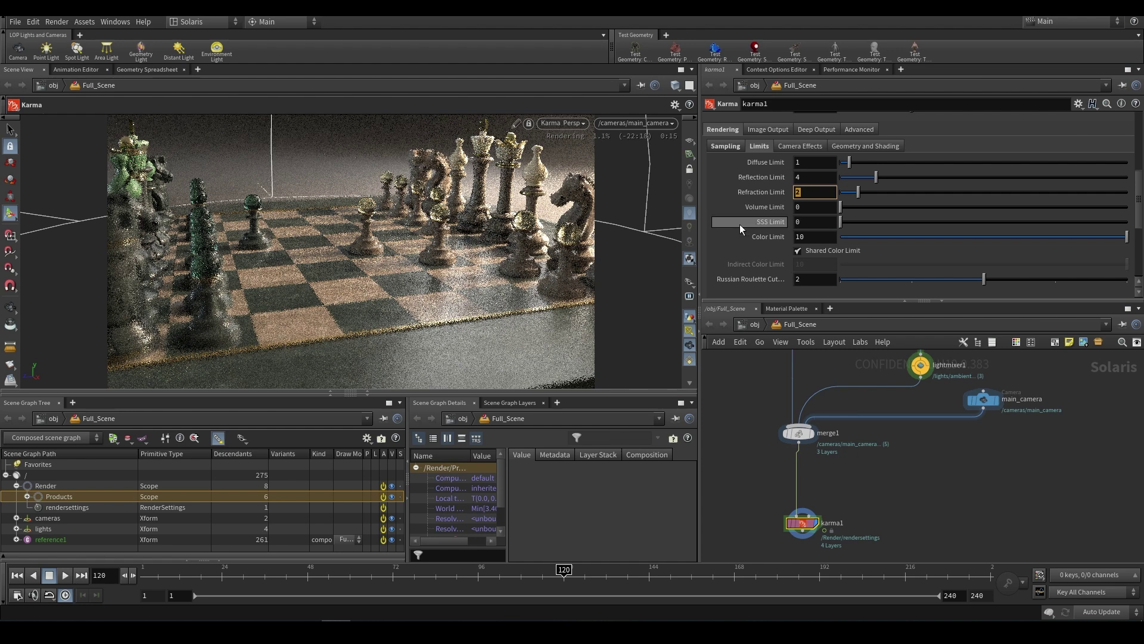
pyautogui.write('3')
pyautogui.press('Return')
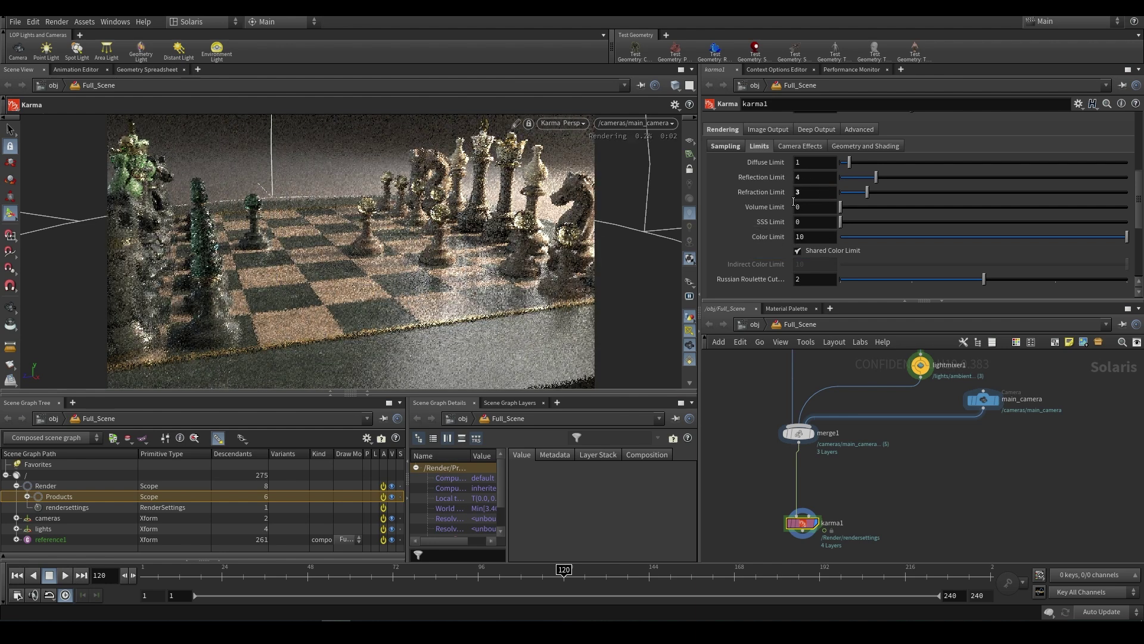
pyautogui.scroll(2, 774, 225)
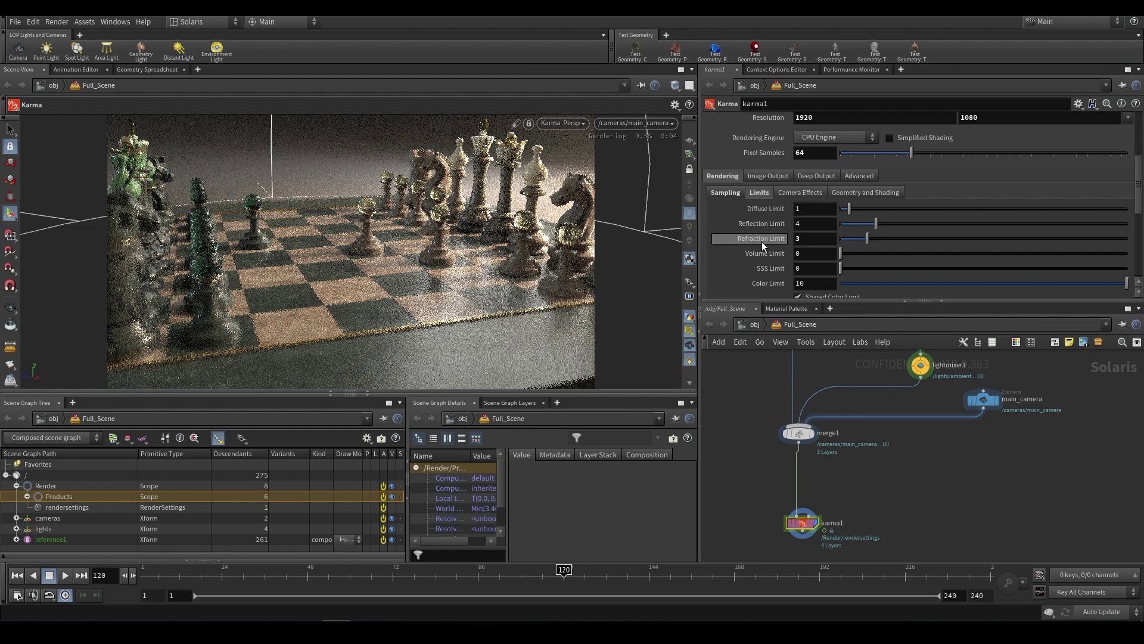
pyautogui.scroll(1, 762, 242)
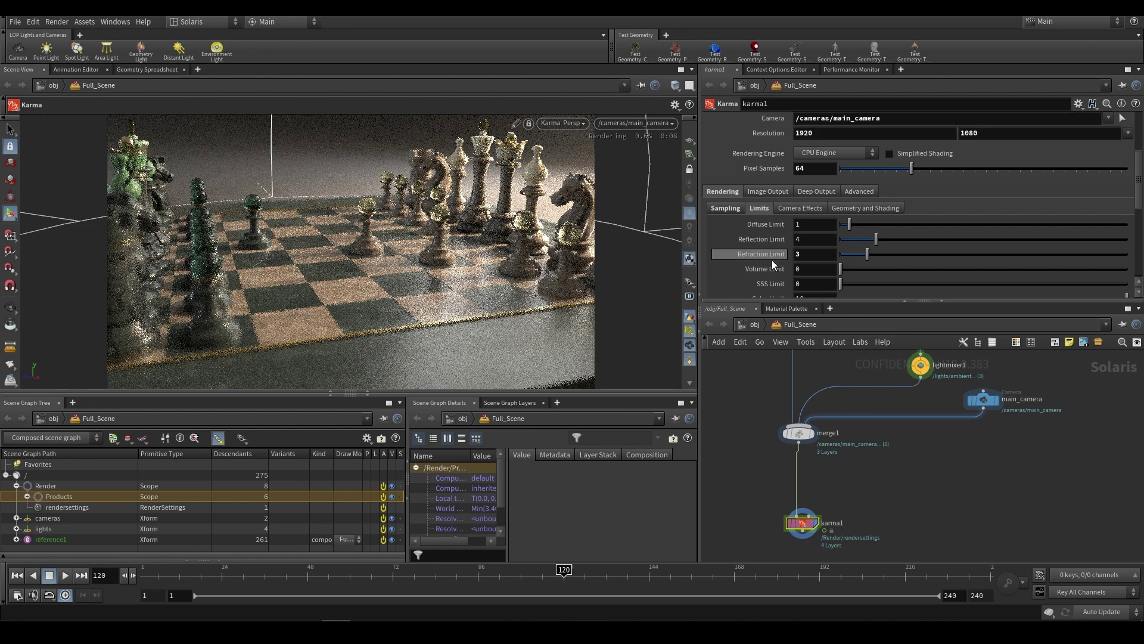
pyautogui.scroll(-1, 769, 257)
pyautogui.scroll(-1, 769, 258)
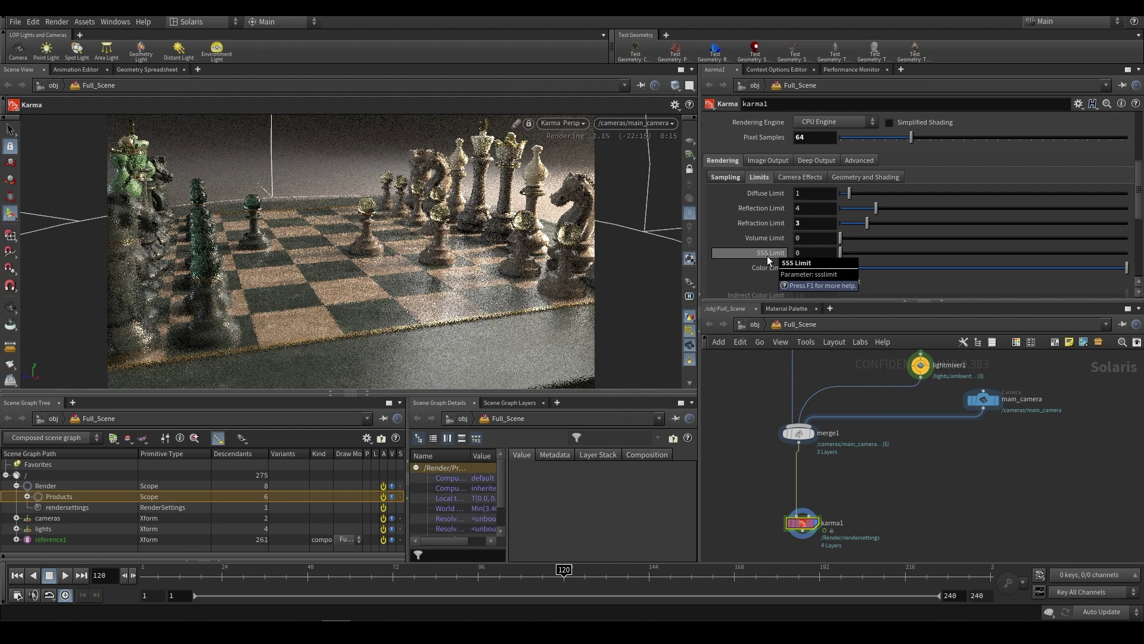
pyautogui.scroll(-2, 767, 256)
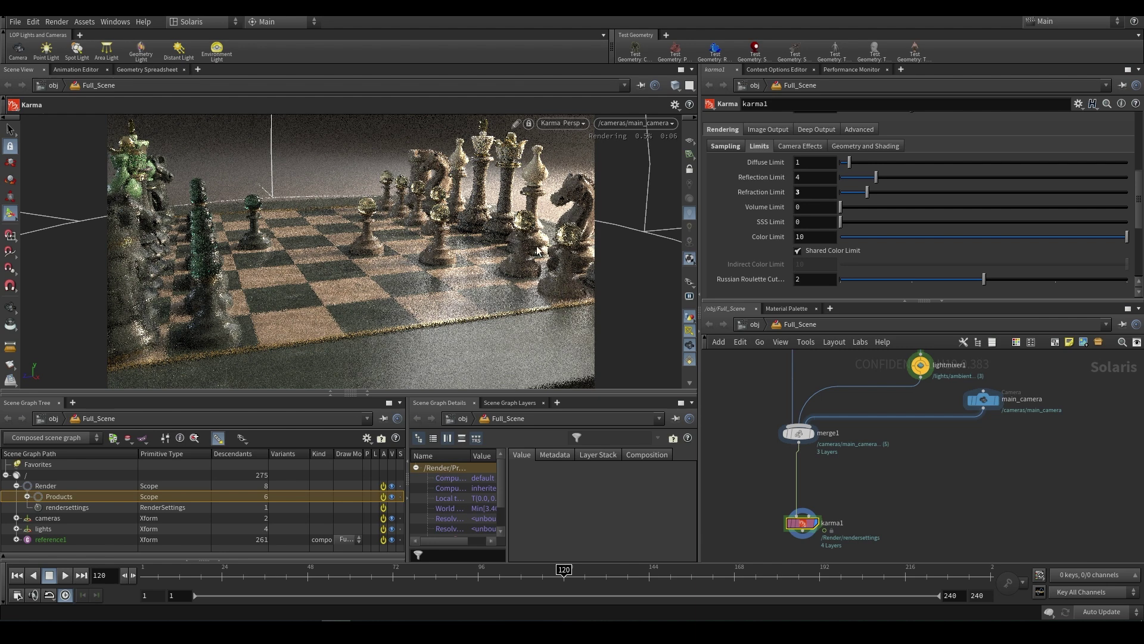
# Show the render gallery under the viewport and take a snapshot of the current Karma render.
pyautogui.click(325, 394)
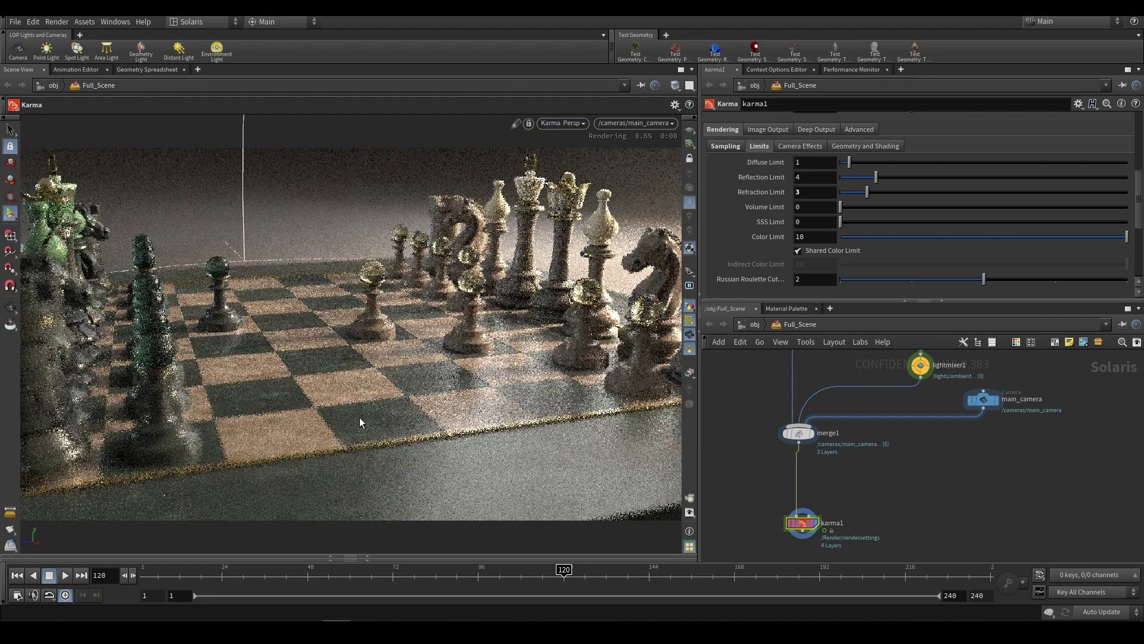
pyautogui.click(365, 554)
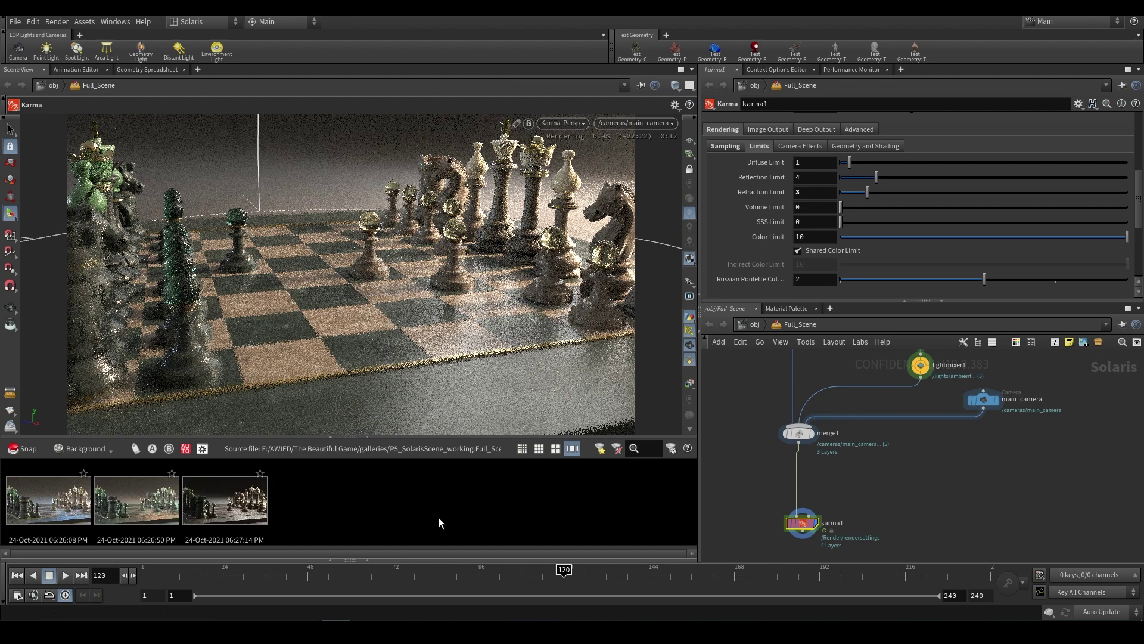
pyautogui.click(21, 450)
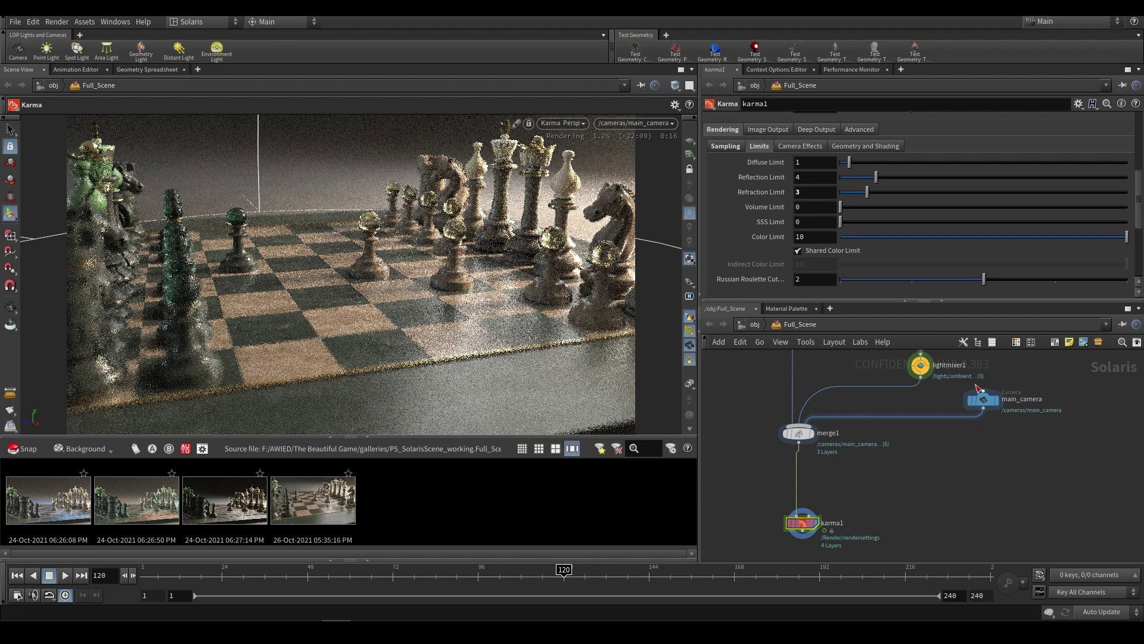
# Set karma1's color limit to 1.
pyautogui.doubleClick(812, 191)
pyautogui.doubleClick(811, 237)
pyautogui.write('1')
pyautogui.press('Return')
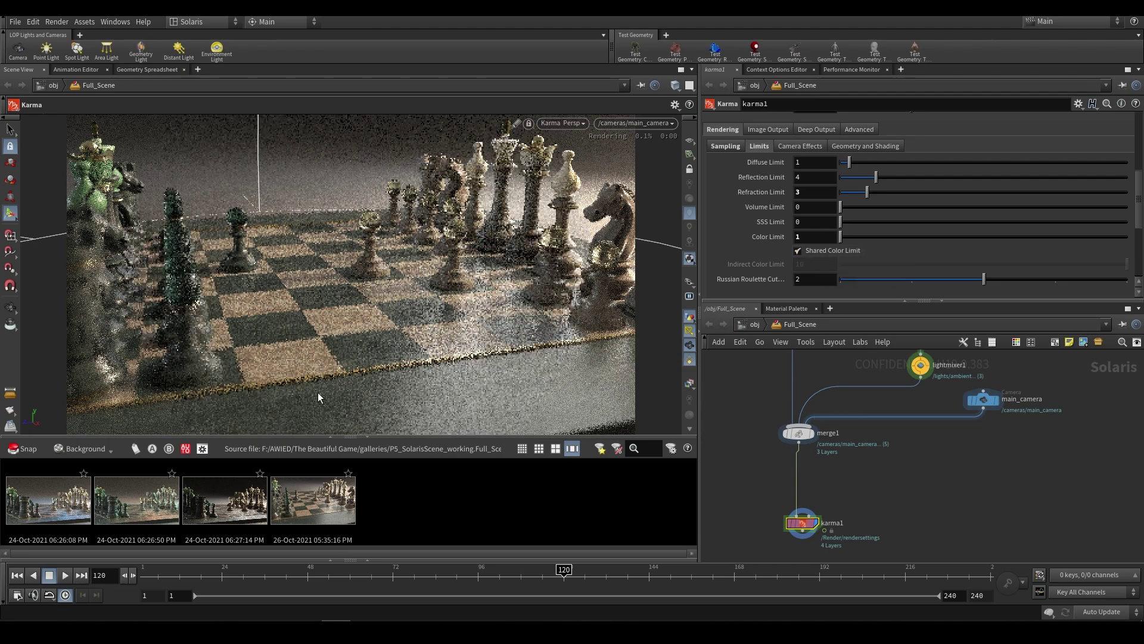
# Snapshot the render with the changed color limit and compare it with the previous snapshot in the enlarged render gallery.
pyautogui.click(348, 561)
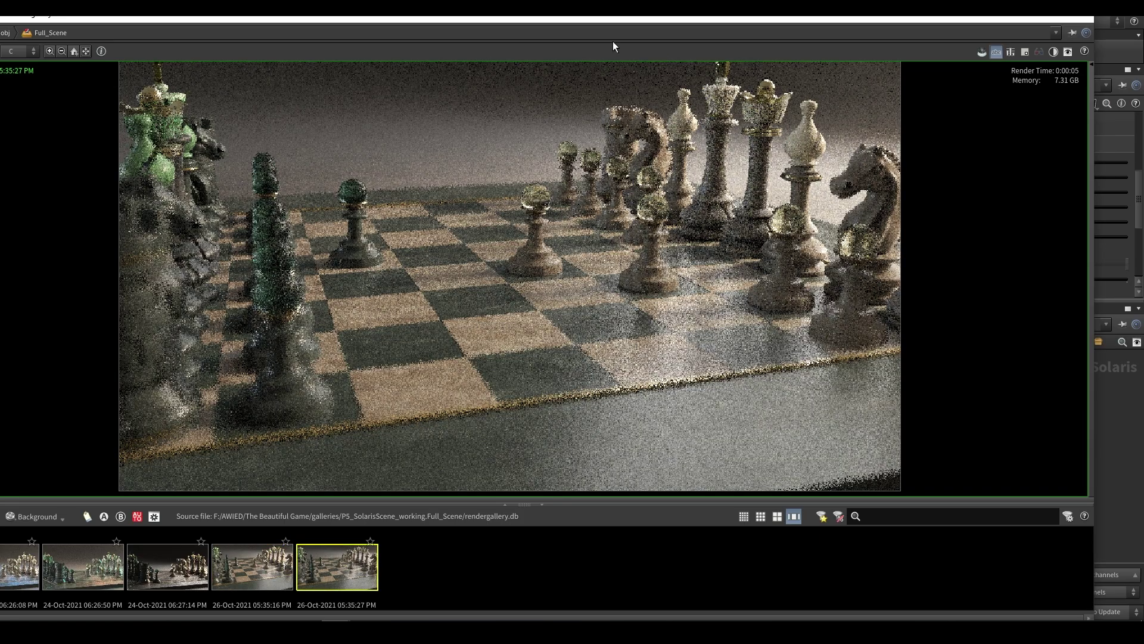
pyautogui.click(268, 578)
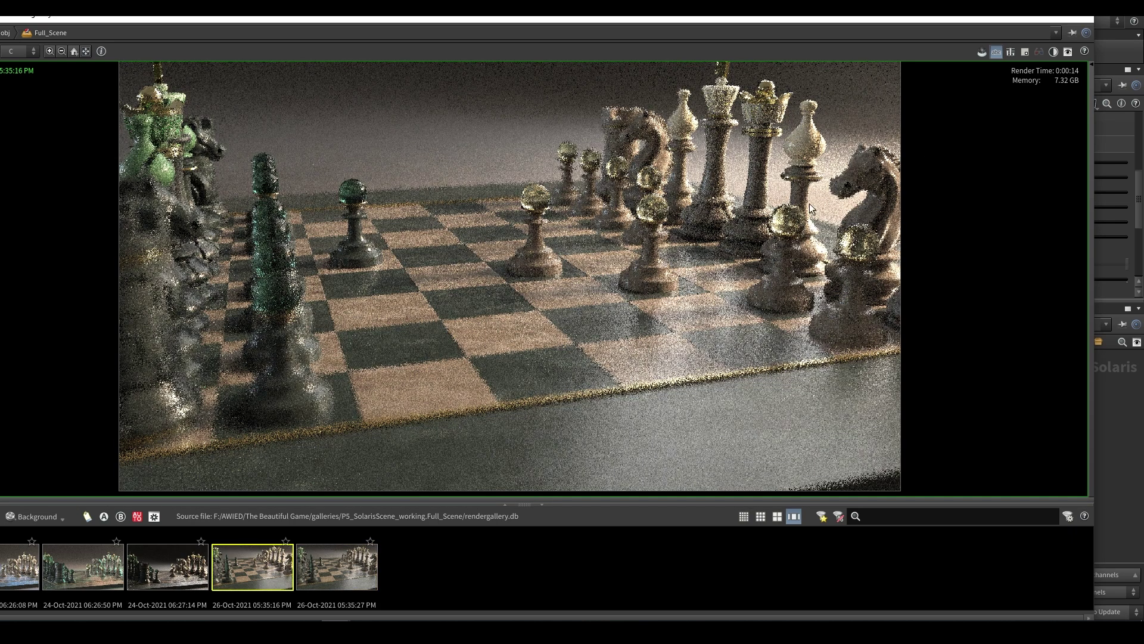
pyautogui.click(338, 581)
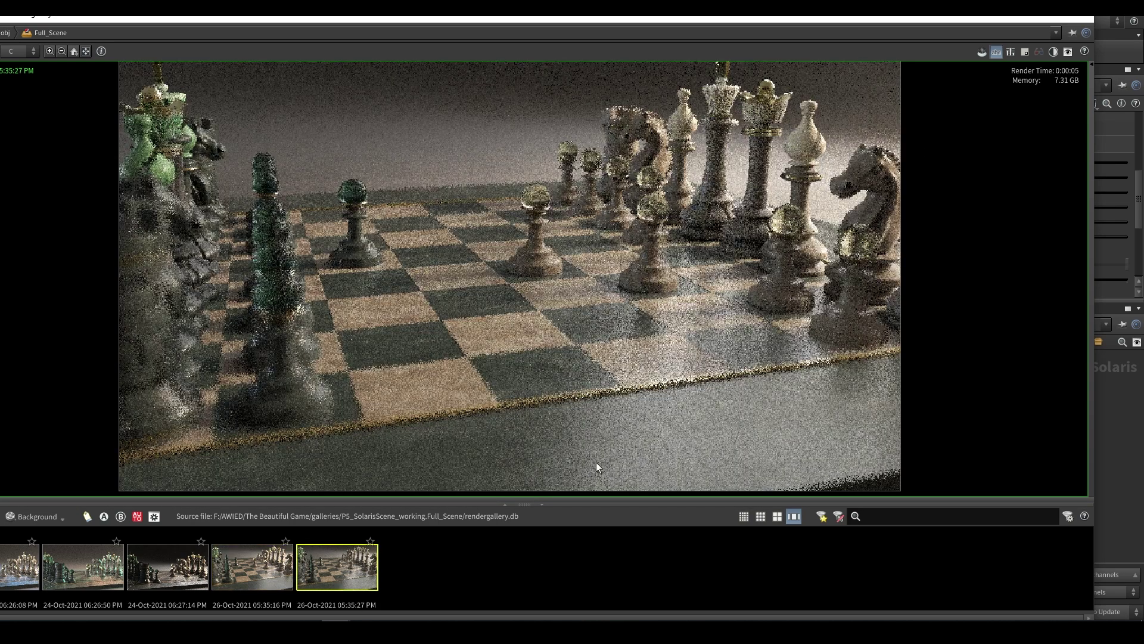
pyautogui.click(263, 576)
pyautogui.click(352, 574)
pyautogui.click(262, 569)
pyautogui.click(1076, 18)
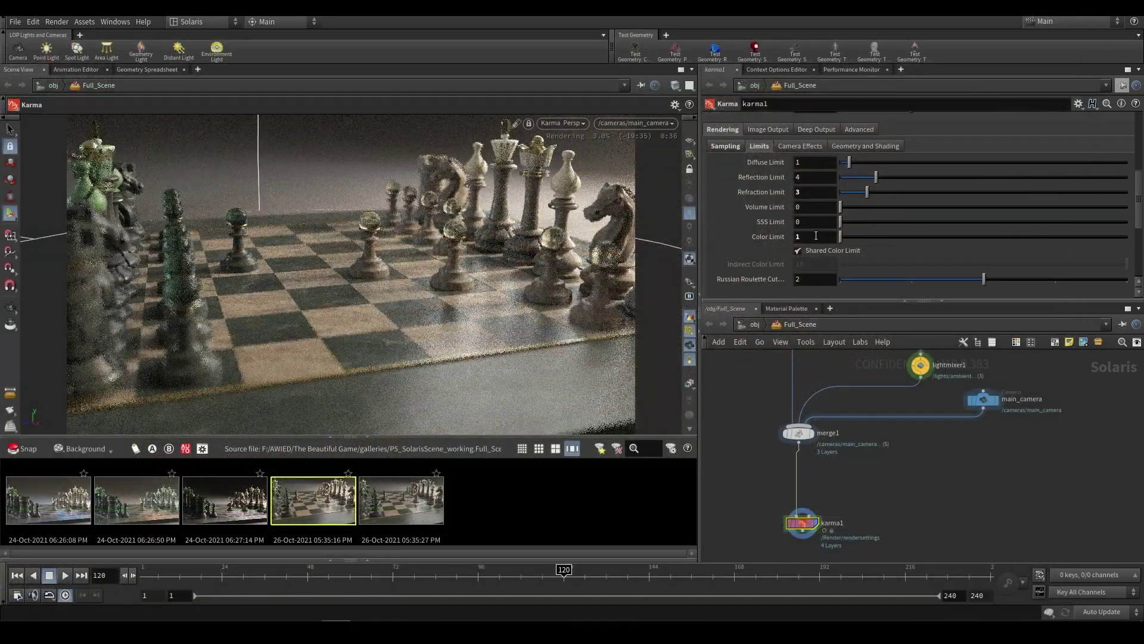
# Set karma1's color limit to 10 and switch the viewport from Karma to the standard perspective display.
pyautogui.write('0')
pyautogui.press('Return')
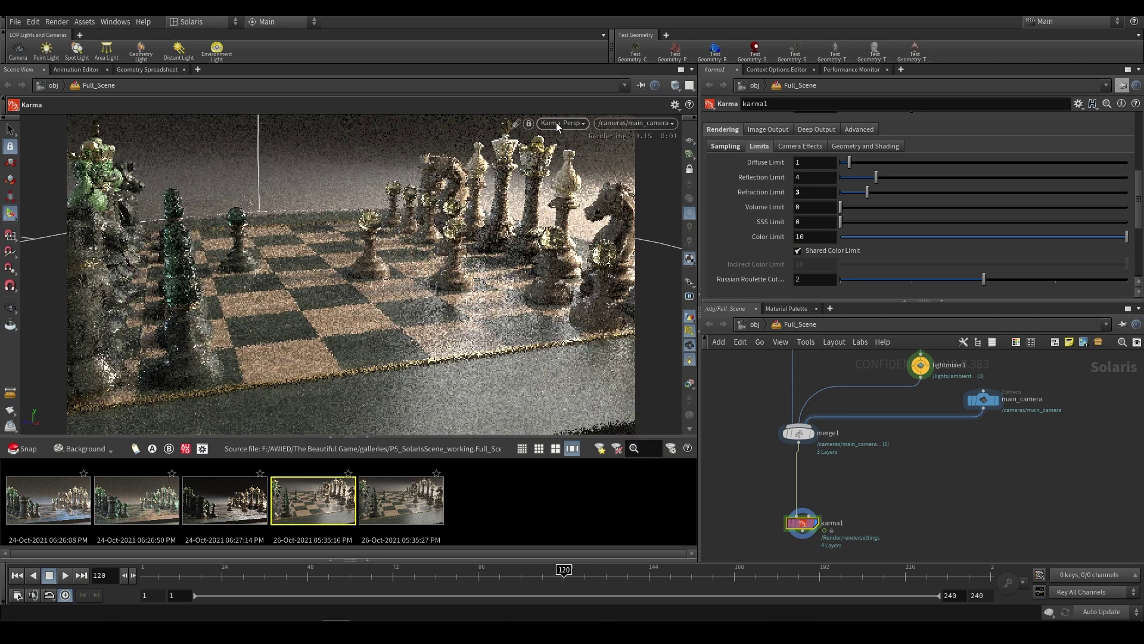
pyautogui.click(563, 126)
pyautogui.click(566, 167)
# Review karma1's ray limits and sampling settings, including the ray samples and light sampling options.
pyautogui.scroll(-2, 762, 224)
pyautogui.scroll(2, 728, 263)
pyautogui.scroll(-1, 772, 278)
pyautogui.scroll(1, 774, 278)
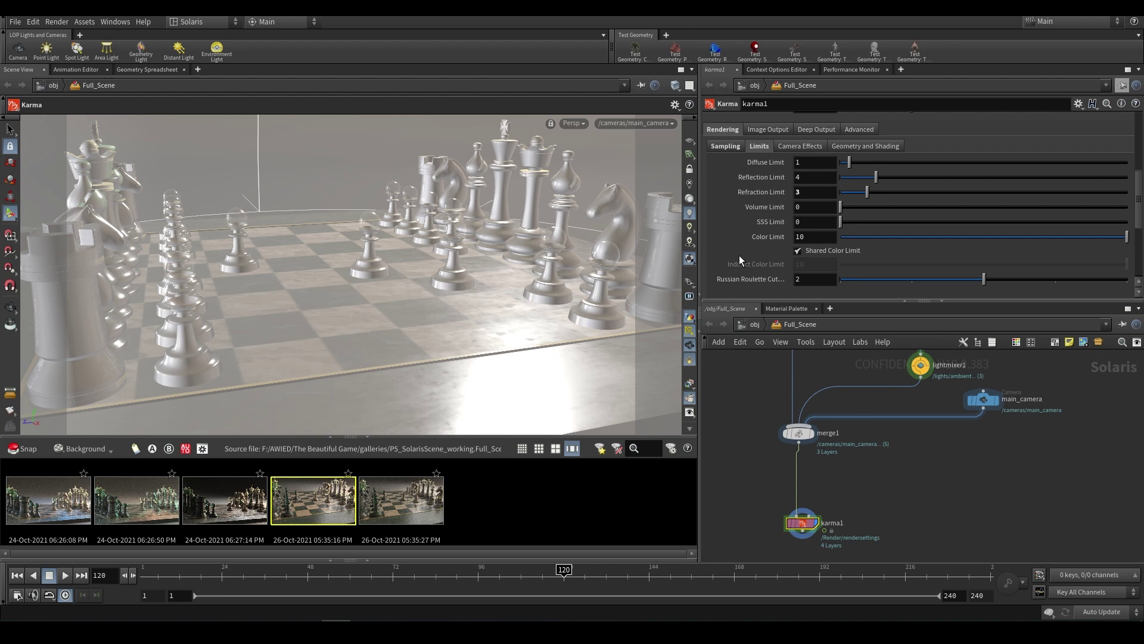
pyautogui.scroll(3, 738, 255)
pyautogui.scroll(-4, 739, 255)
pyautogui.scroll(1, 739, 255)
pyautogui.click(732, 160)
pyautogui.click(760, 161)
pyautogui.click(725, 161)
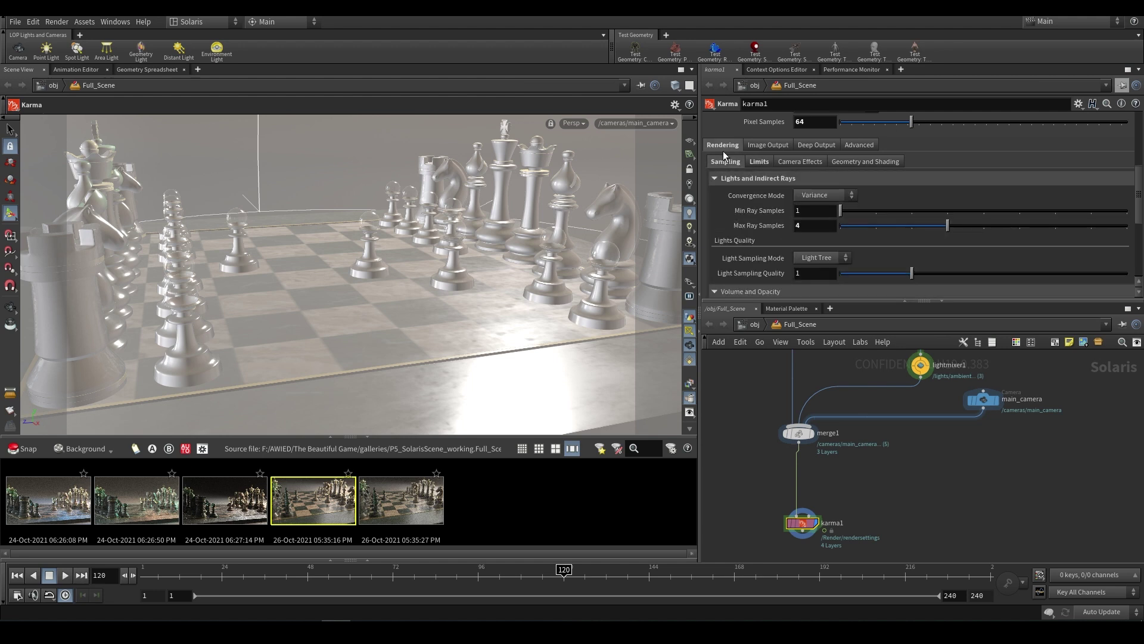
pyautogui.click(759, 161)
pyautogui.scroll(-1, 749, 240)
pyautogui.scroll(1, 742, 203)
pyautogui.click(728, 162)
pyautogui.scroll(-4, 754, 238)
pyautogui.scroll(5, 755, 237)
pyautogui.click(760, 177)
pyautogui.scroll(6, 749, 242)
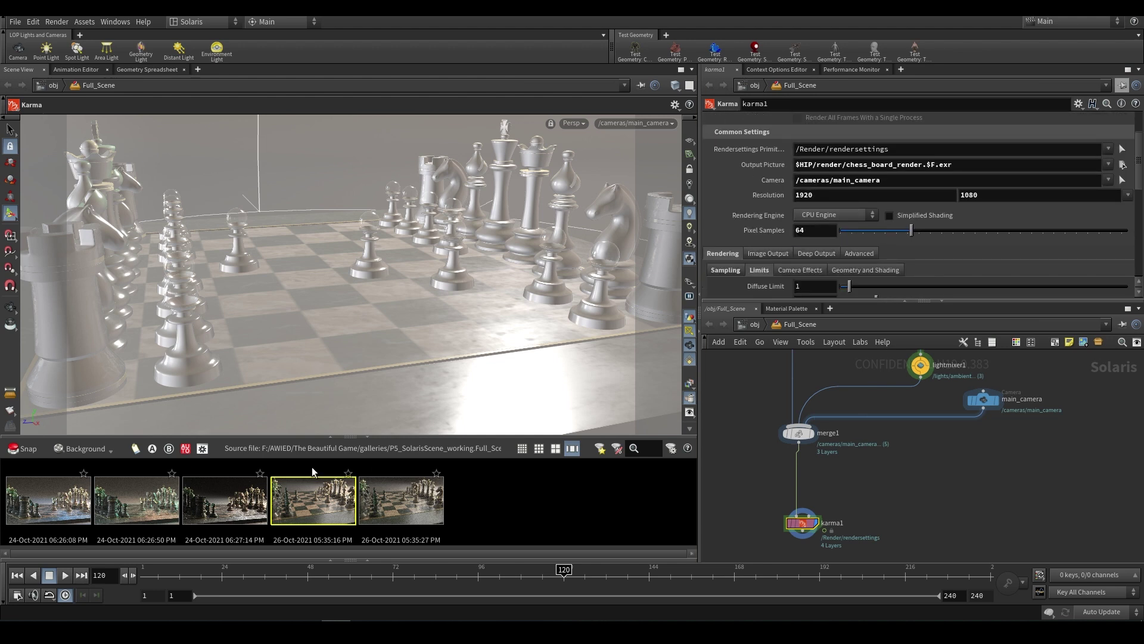
# Hide the render gallery and set karma1's rendering engine to XPU Engine (Alpha).
pyautogui.click(368, 438)
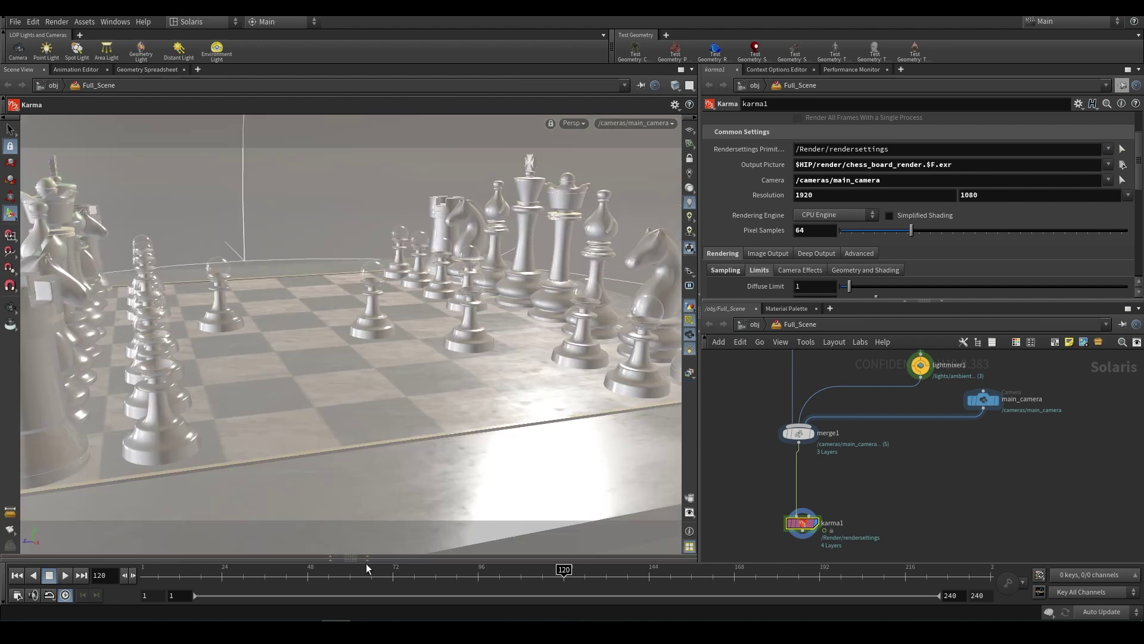
pyautogui.click(366, 560)
pyautogui.click(823, 217)
pyautogui.click(821, 234)
pyautogui.scroll(-2, 892, 459)
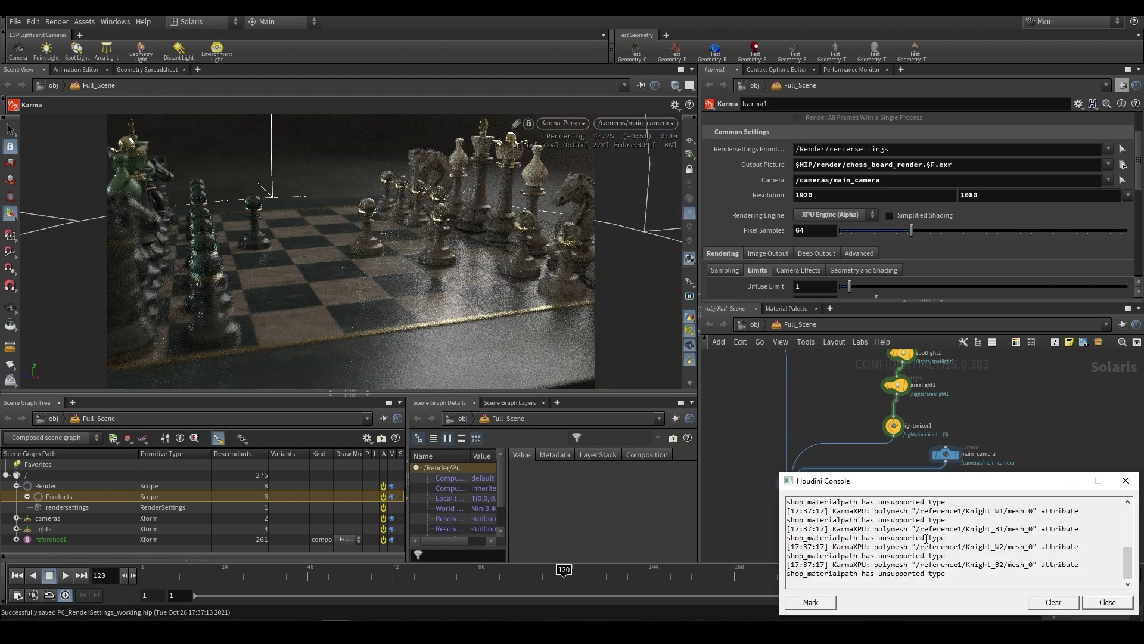
# Examine the KarmaXPU messages in the Houdini Console for incompatible lights and attributes, and minimize the console.
pyautogui.moveTo(877, 519); pyautogui.dragTo(971, 528)
pyautogui.click(936, 572)
pyautogui.moveTo(1131, 564); pyautogui.dragTo(1135, 496)
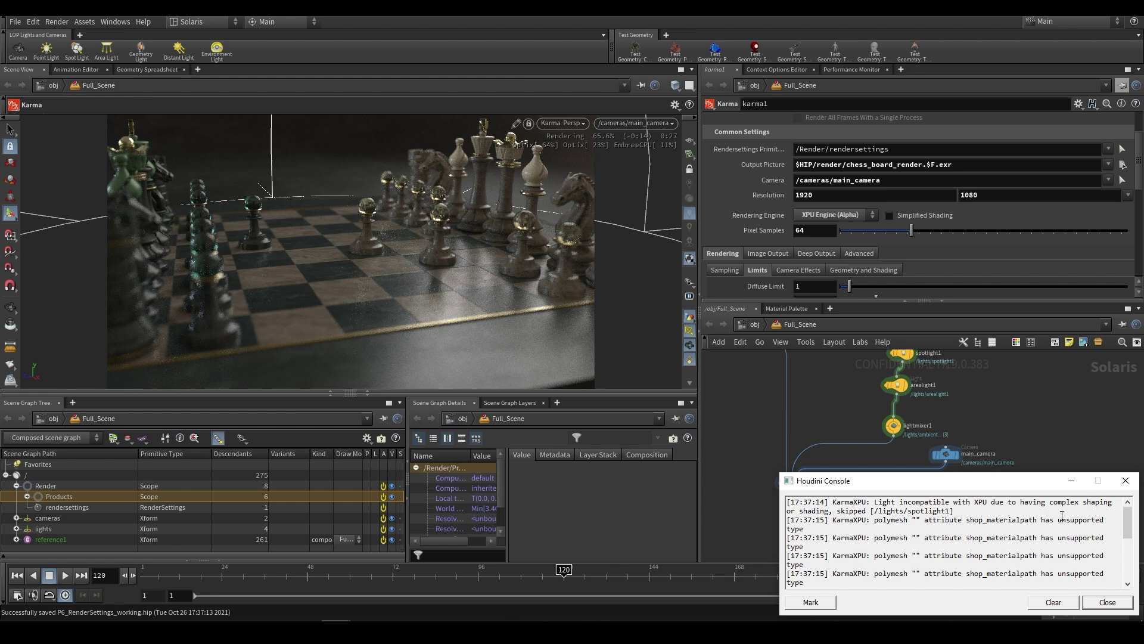
pyautogui.moveTo(874, 501)
pyautogui.mouseDown()
pyautogui.moveTo(1114, 501)
pyautogui.moveTo(829, 513)
pyautogui.mouseUp()
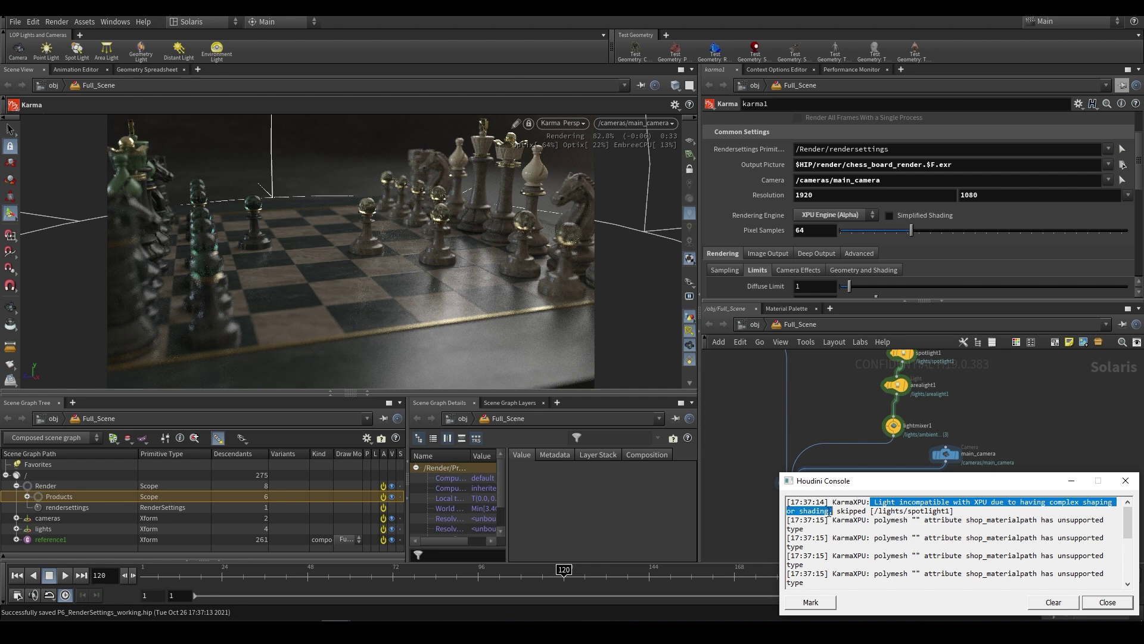
pyautogui.click(941, 511)
pyautogui.doubleClick(937, 511)
pyautogui.click(983, 512)
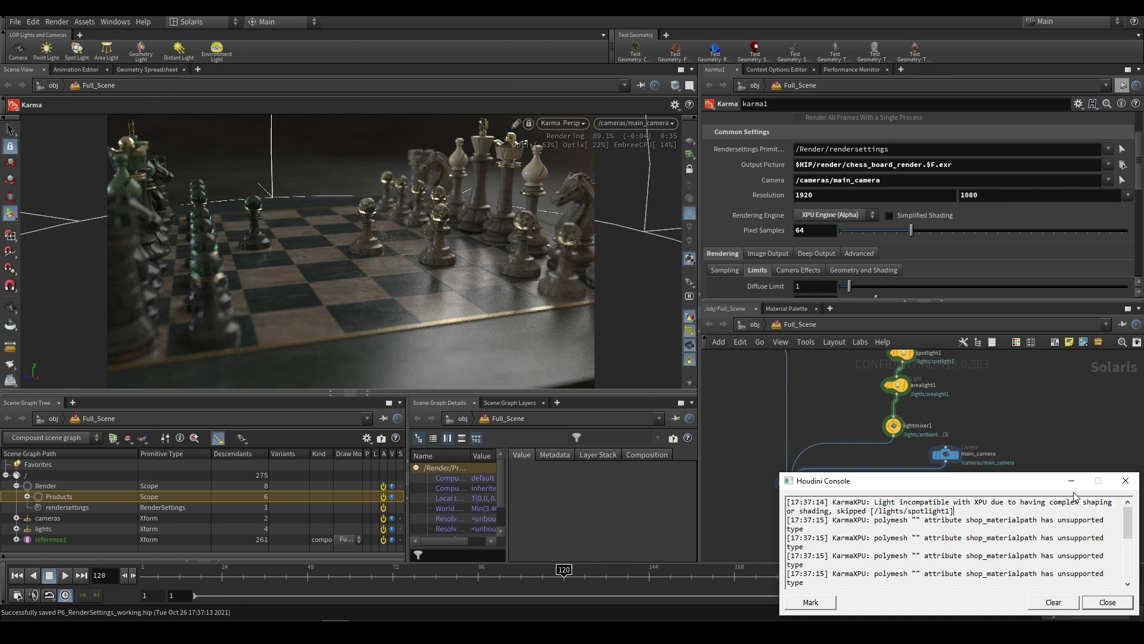
pyautogui.click(1071, 481)
# Bypass the spotlight1 node in the light chain.
pyautogui.moveTo(930, 387); pyautogui.dragTo(928, 448, button='middle')
pyautogui.scroll(1, 927, 456)
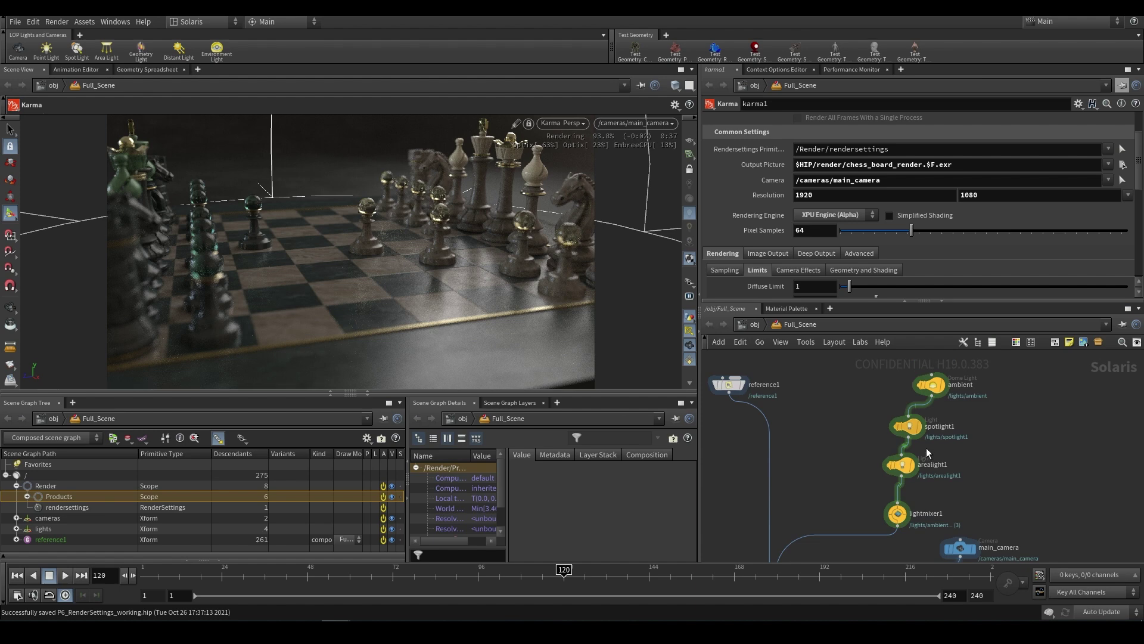
pyautogui.click(912, 428)
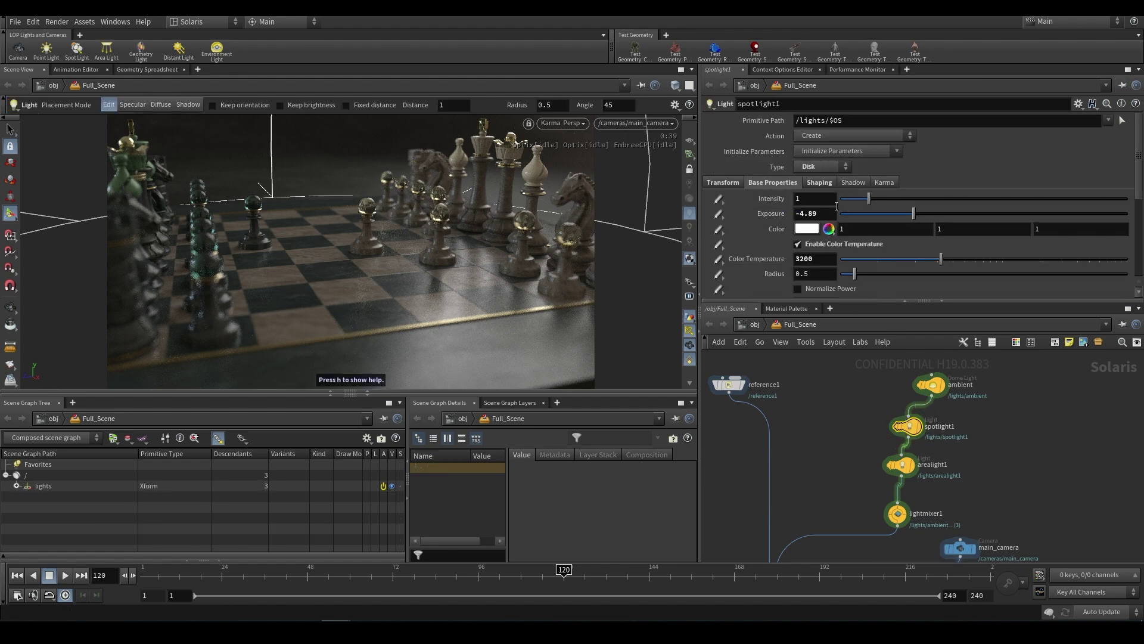
pyautogui.click(895, 428)
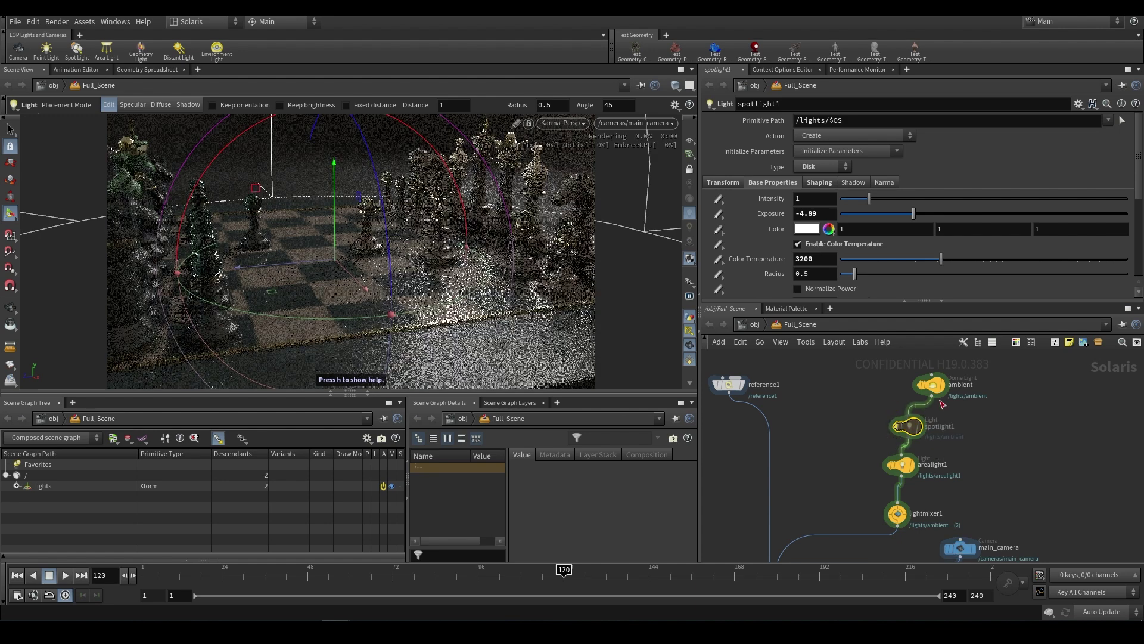
# Try an exposure of 10 on the ambient dome light and reset the exposure to its default.
pyautogui.click(931, 385)
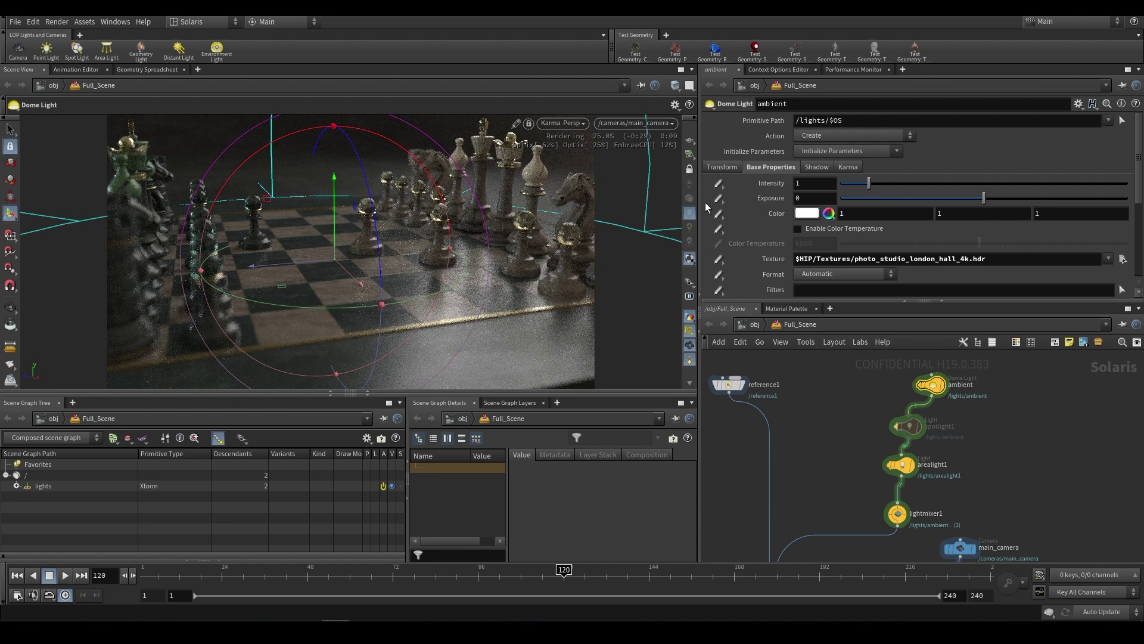
pyautogui.click(811, 199)
pyautogui.write('10')
pyautogui.press('Return')
pyautogui.keyDown('ctrl'); pyautogui.middleClick(778, 198); pyautogui.keyUp('ctrl')
# Set the ambient dome light's intensity to 4.
pyautogui.click(799, 185)
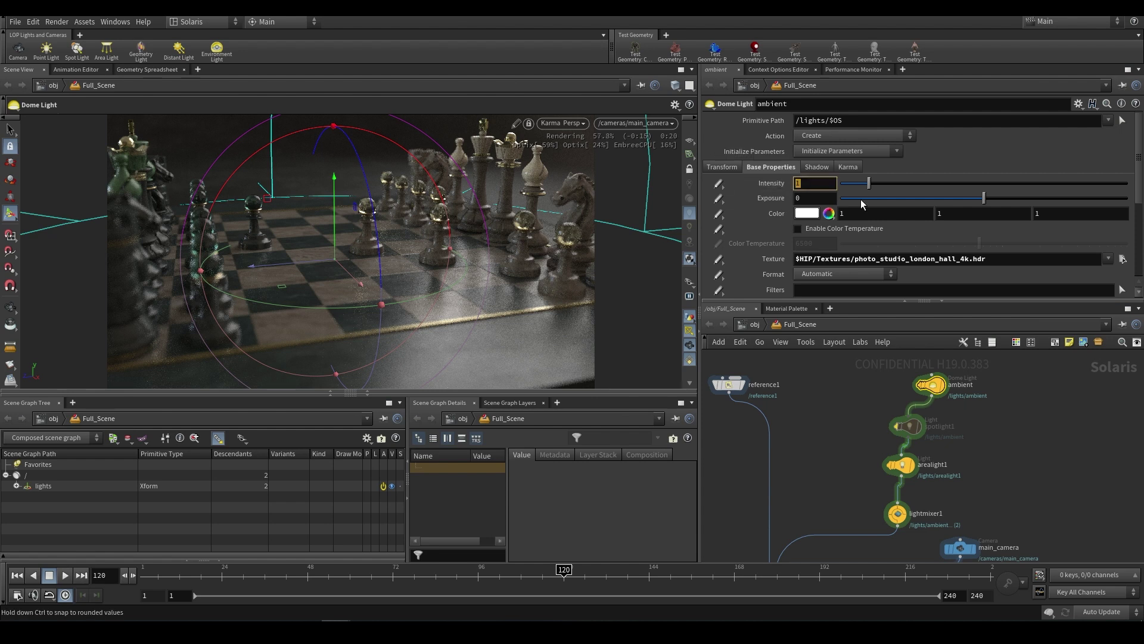
pyautogui.write('4')
pyautogui.press('Return')
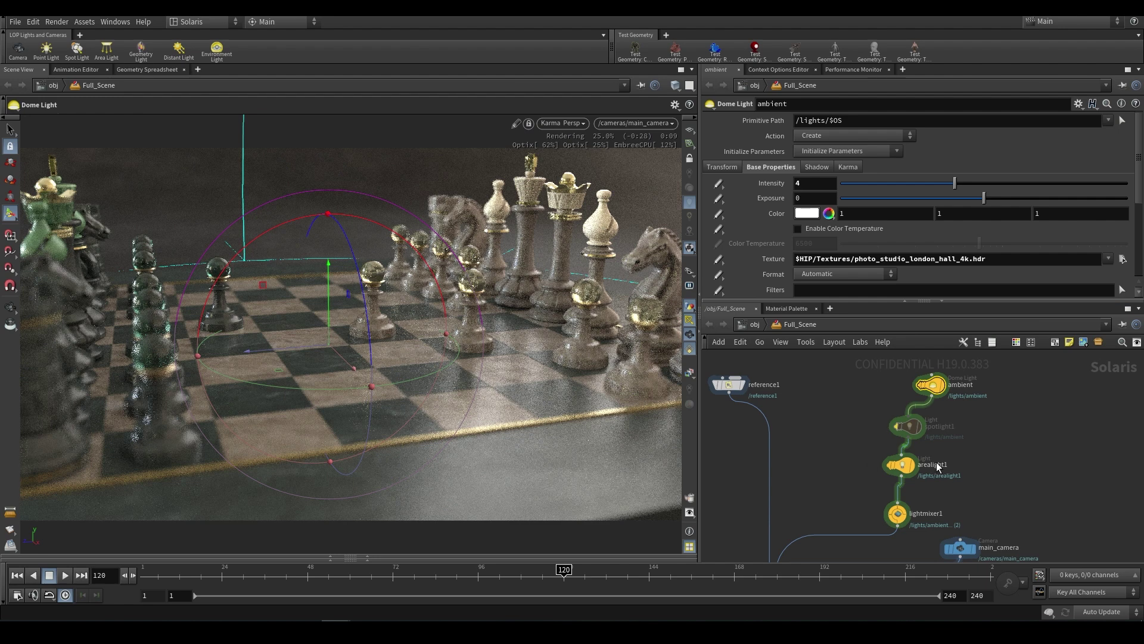
# Set karma1's rendering engine to CPU Engine.
pyautogui.scroll(-2, 1003, 458)
pyautogui.scroll(-1, 970, 430)
pyautogui.moveTo(929, 524); pyautogui.dragTo(933, 408, button='middle')
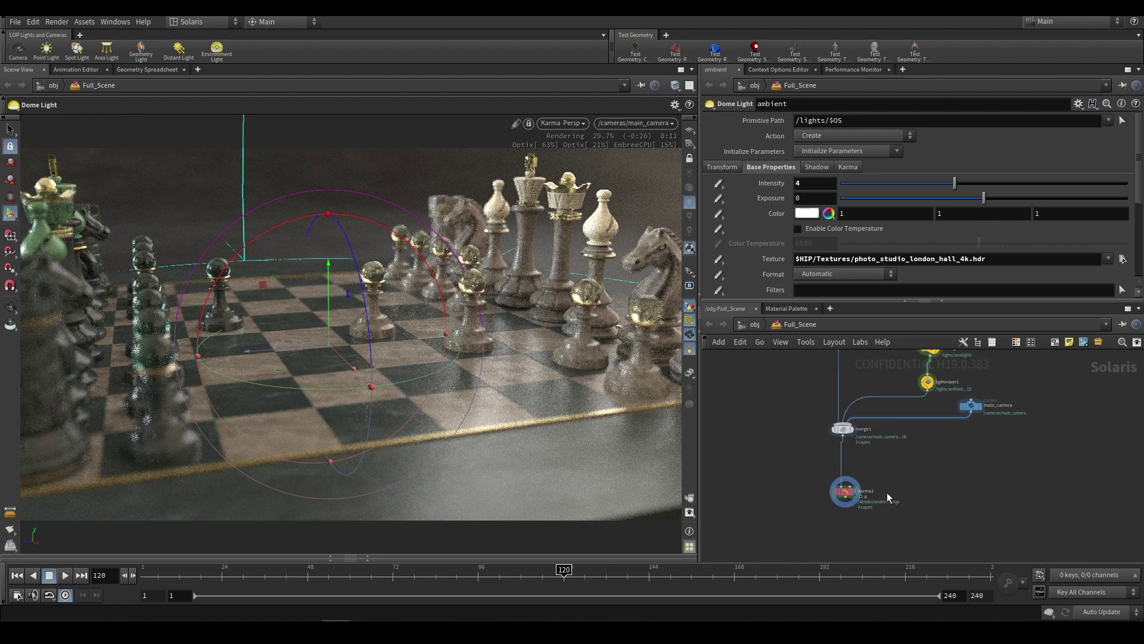
pyautogui.scroll(4, 896, 491)
pyautogui.click(779, 497)
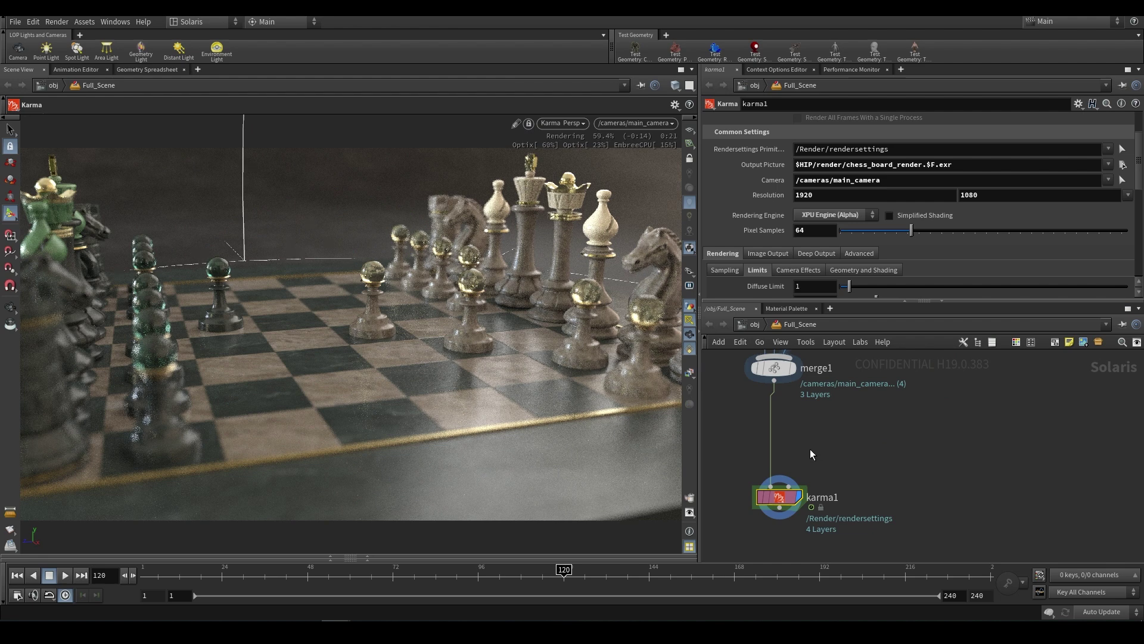
pyautogui.click(846, 218)
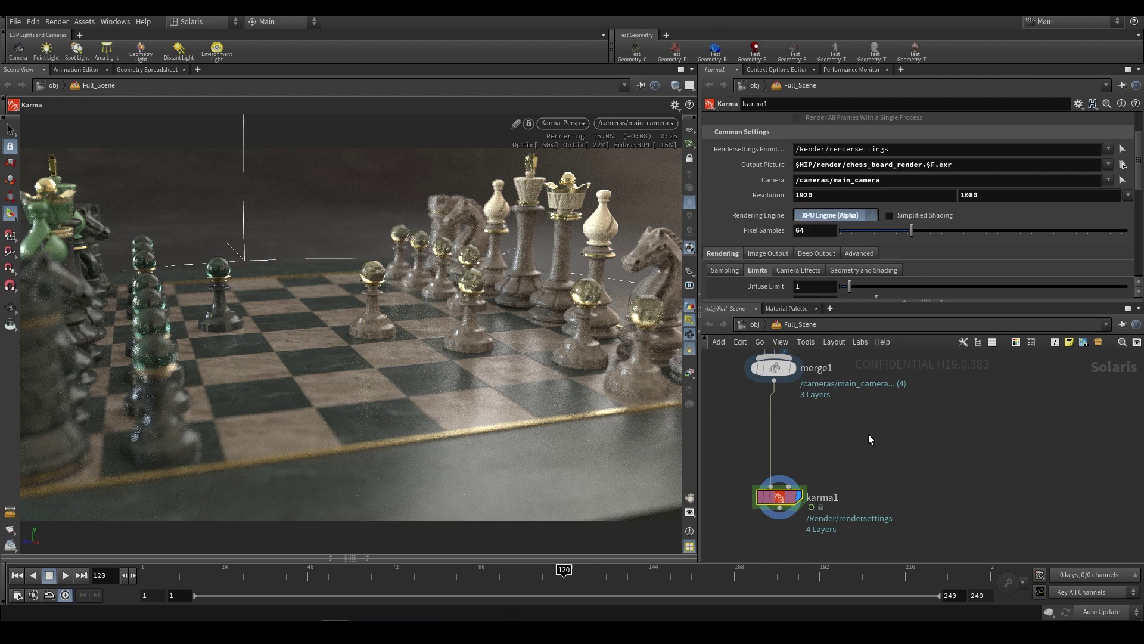
pyautogui.click(835, 227)
# Re-enable the bypassed spotlight1 node in the light chain.
pyautogui.scroll(-3, 910, 416)
pyautogui.moveTo(910, 417); pyautogui.dragTo(869, 510, button='middle')
pyautogui.scroll(-2, 871, 510)
pyautogui.scroll(4, 912, 410)
pyautogui.click(841, 439)
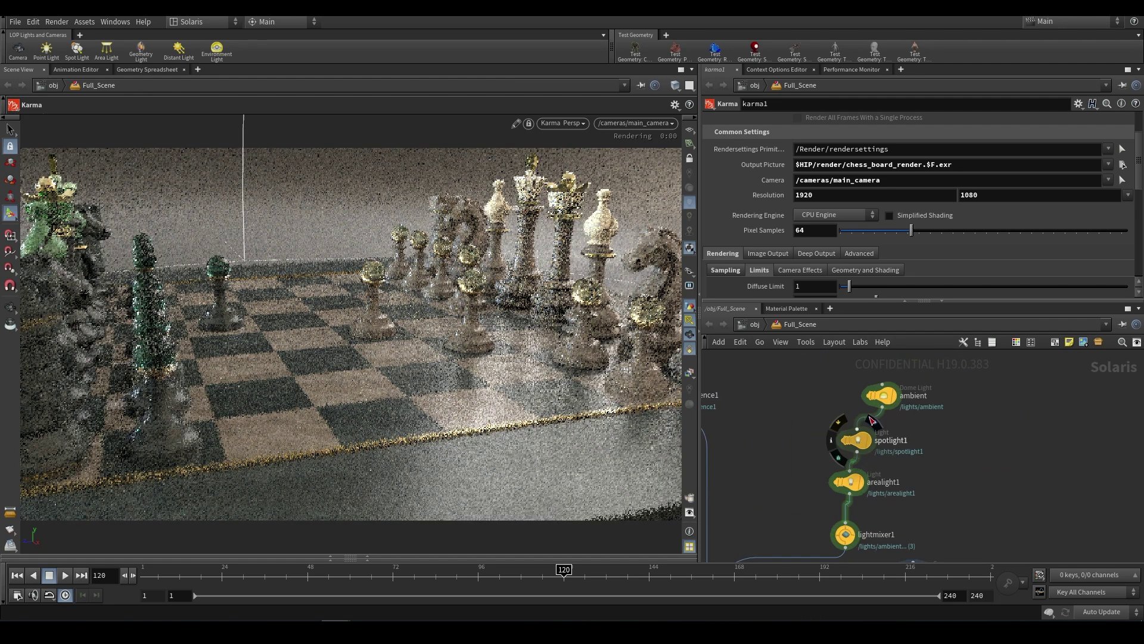
# Set the ambient dome light's intensity to 1.
pyautogui.click(884, 395)
pyautogui.click(766, 188)
pyautogui.write('1')
pyautogui.press('Return')
# Examine karma1's limit settings and the denoiser options among its image output filters.
pyautogui.scroll(-2, 953, 488)
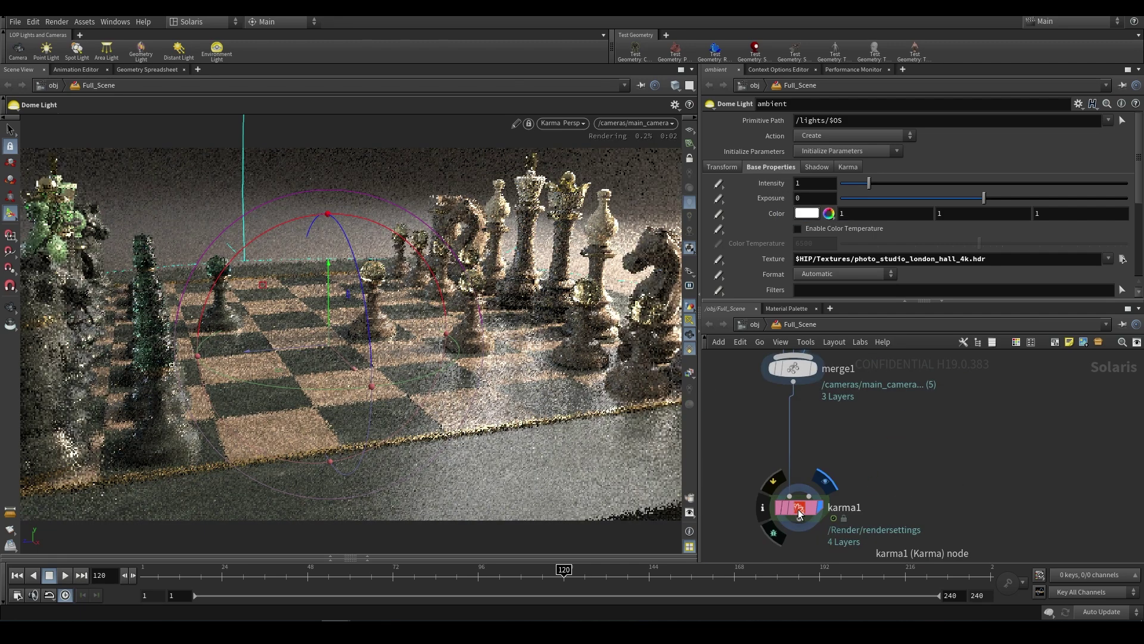
pyautogui.click(796, 509)
pyautogui.moveTo(863, 401); pyautogui.dragTo(847, 441, button='middle')
pyautogui.scroll(-1, 847, 441)
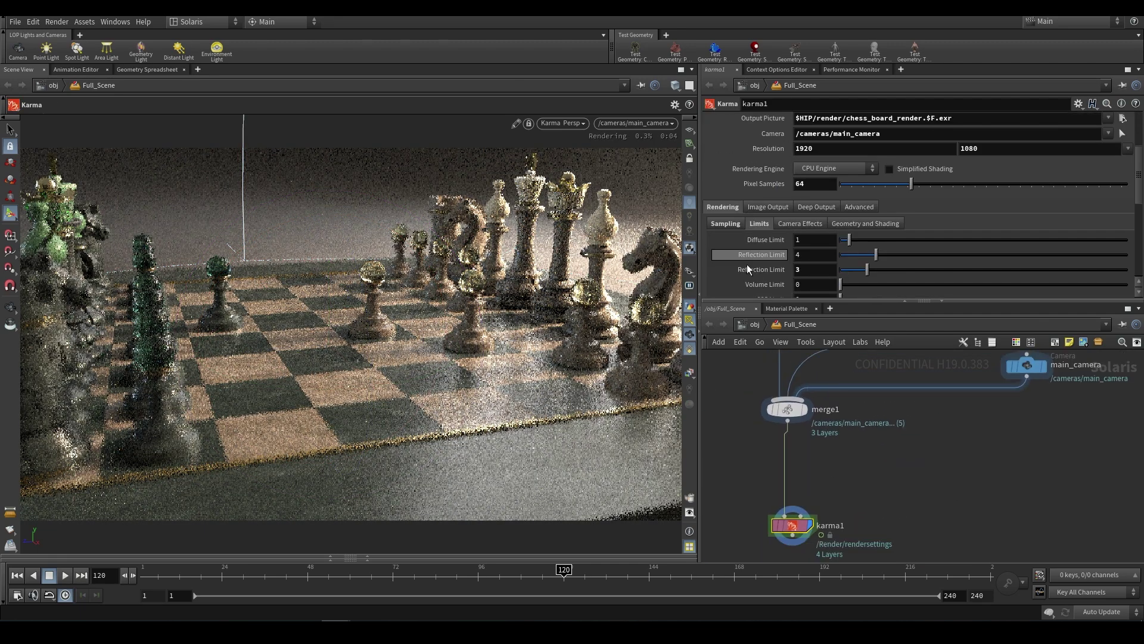
pyautogui.scroll(-3, 746, 259)
pyautogui.scroll(3, 760, 244)
pyautogui.scroll(-4, 753, 245)
pyautogui.click(774, 161)
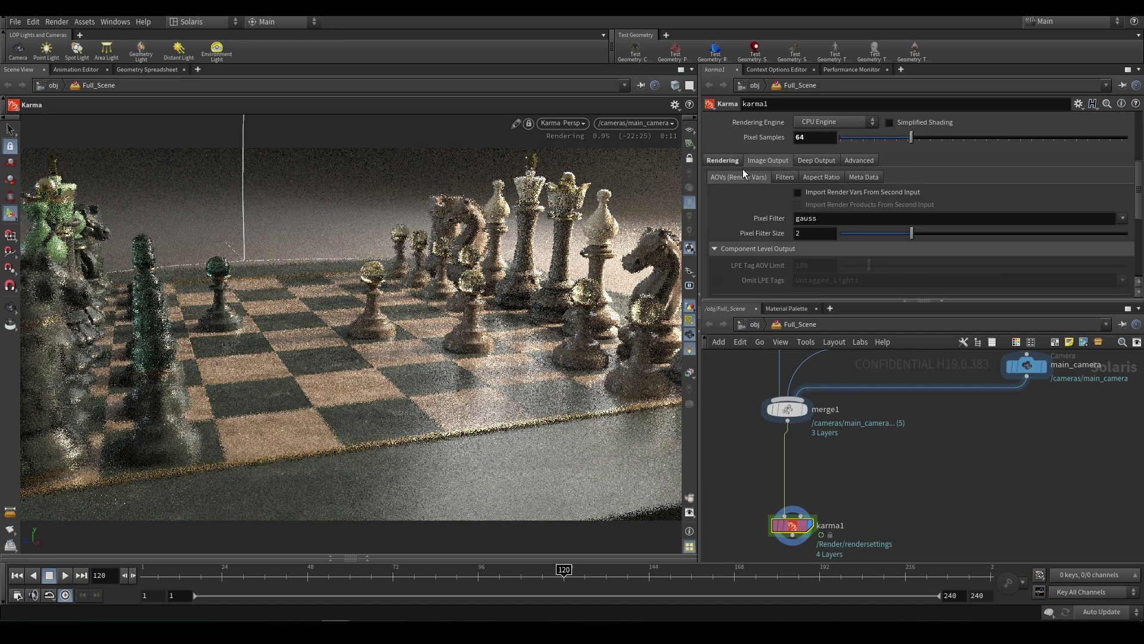
pyautogui.click(781, 177)
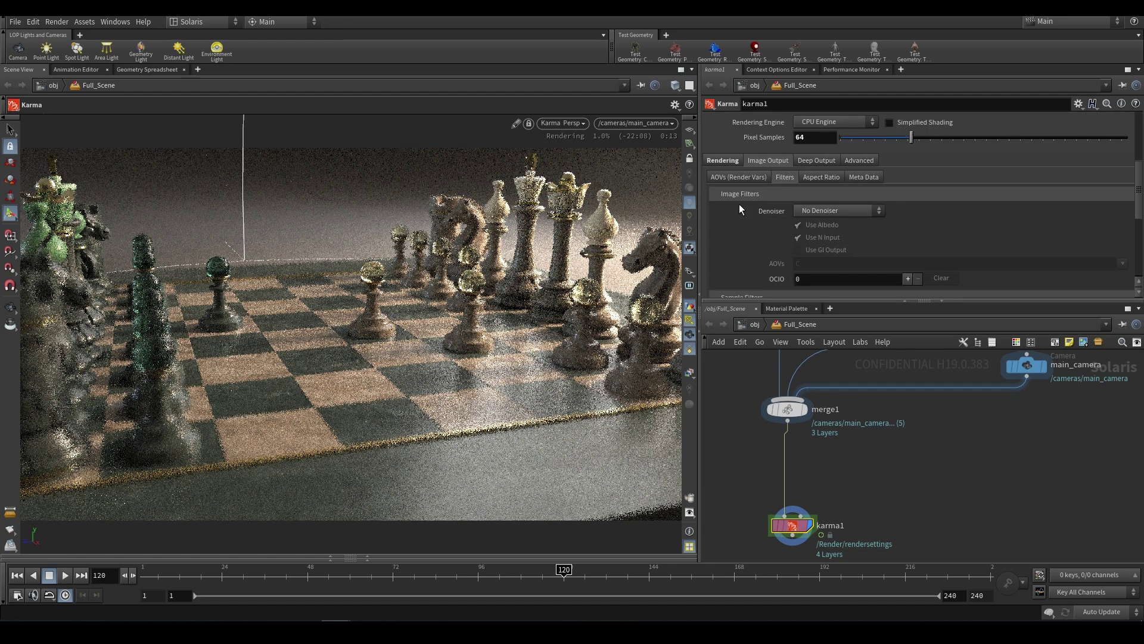
pyautogui.click(820, 210)
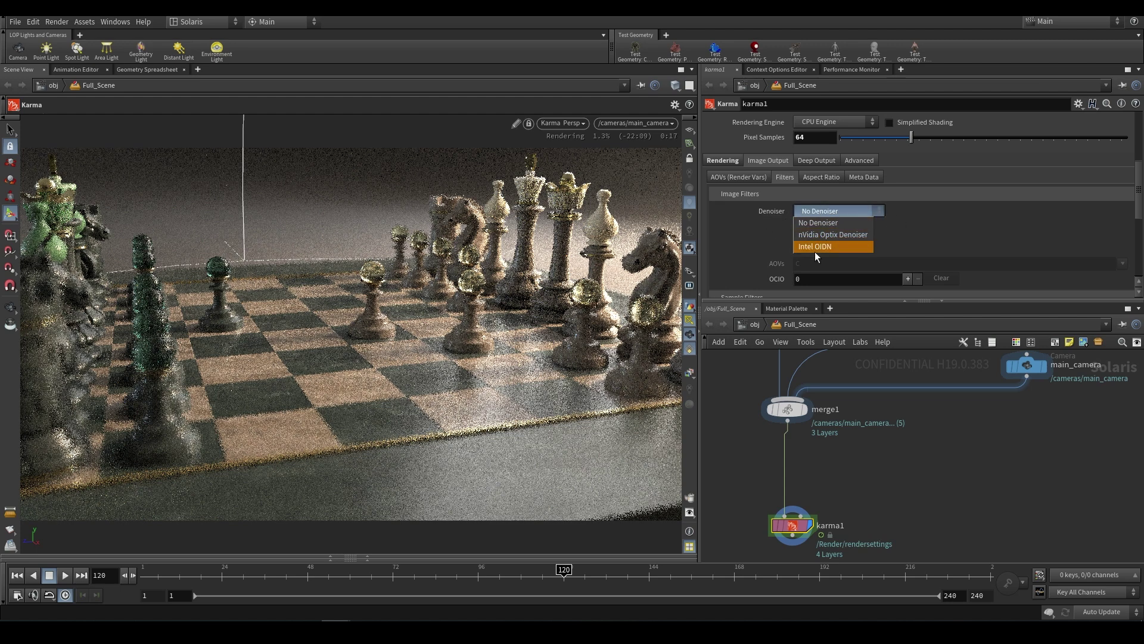
pyautogui.click(876, 212)
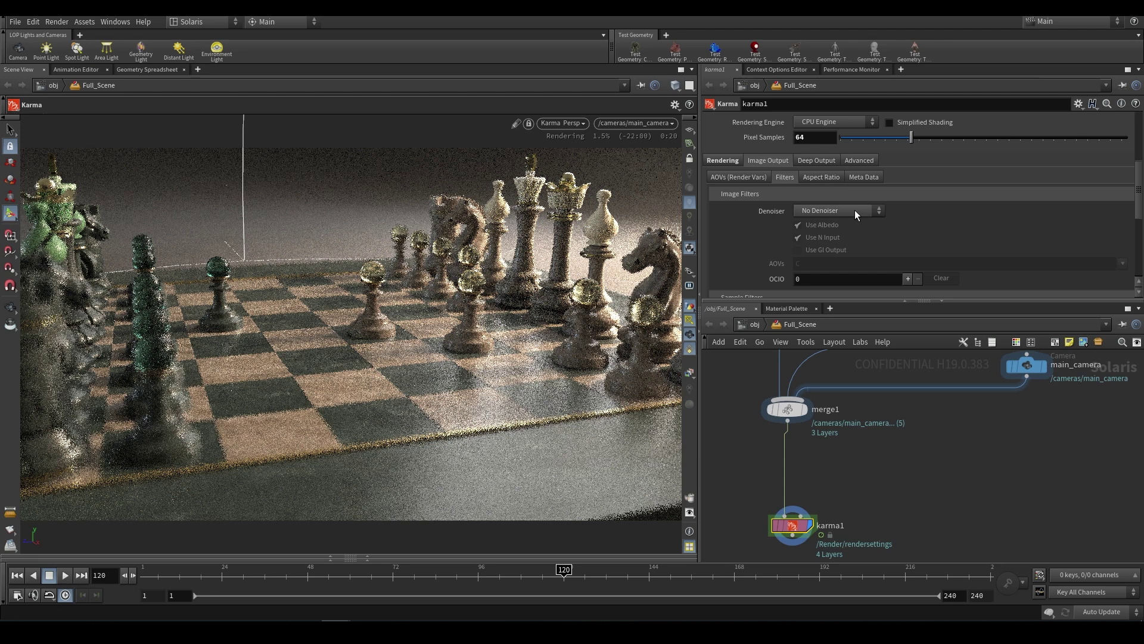
# Switch the viewport from Karma rendering to the standard shaded display.
pyautogui.click(573, 122)
pyautogui.click(581, 166)
# Set karma1's image filter denoiser to nVidia Optix Denoiser.
pyautogui.click(864, 209)
pyautogui.click(864, 210)
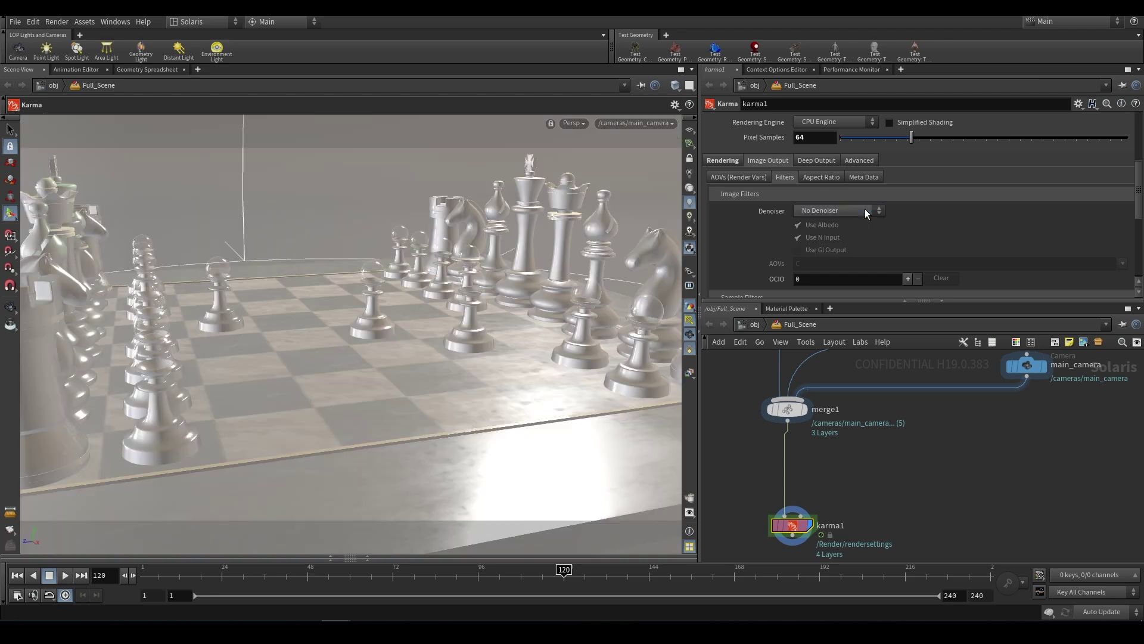
pyautogui.scroll(3, 753, 230)
pyautogui.scroll(3, 753, 230)
pyautogui.scroll(-4, 747, 245)
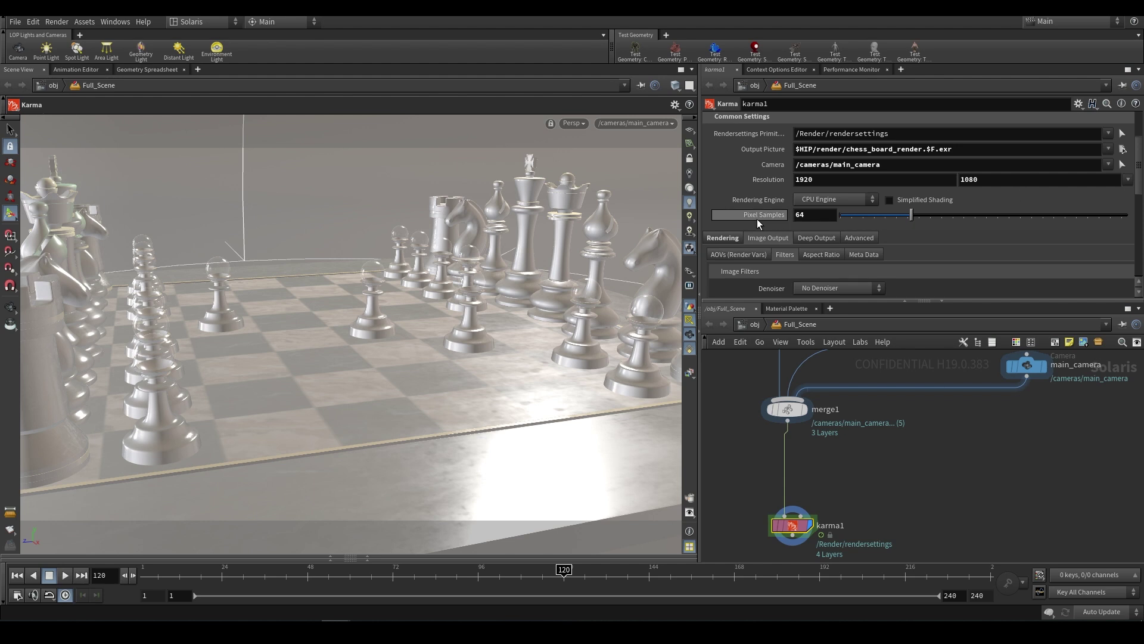
pyautogui.scroll(-3, 817, 212)
pyautogui.click(834, 243)
pyautogui.click(828, 262)
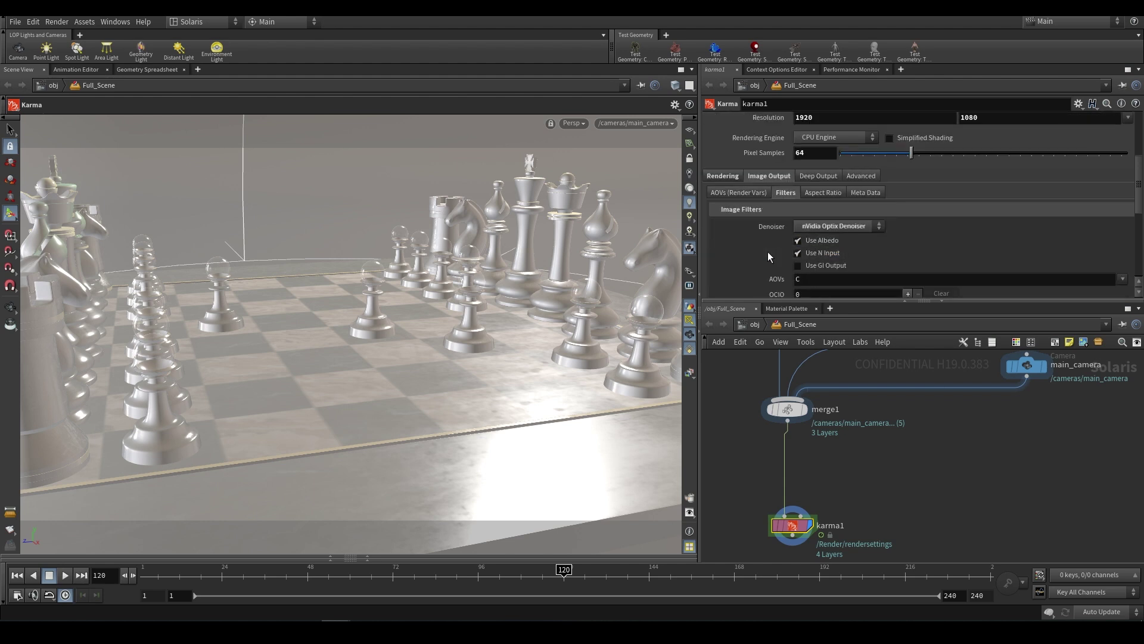
# Set karma1's pixel samples to 16.
pyautogui.scroll(4, 768, 252)
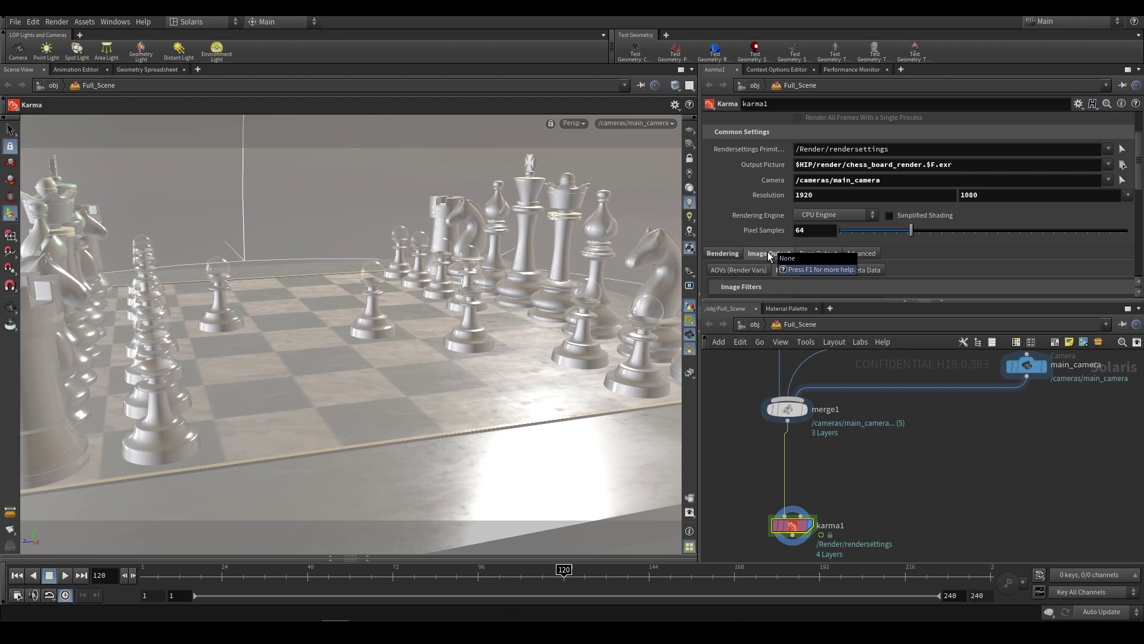
pyautogui.scroll(2, 770, 255)
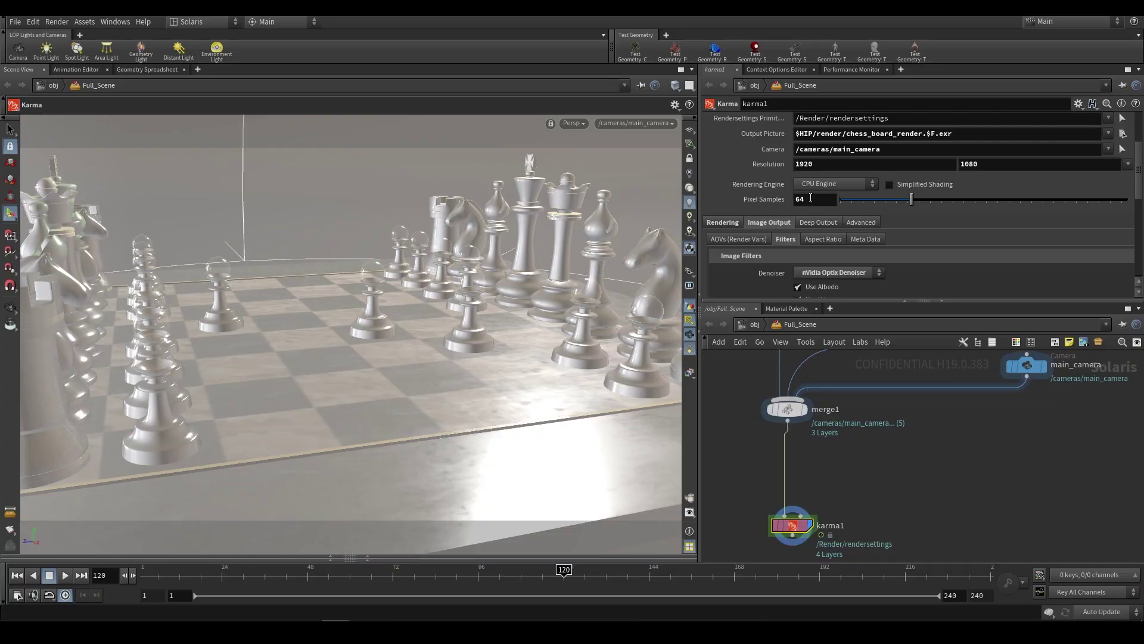
pyautogui.moveTo(810, 197); pyautogui.dragTo(731, 200)
pyautogui.write('16')
pyautogui.press('Return')
# Set karma1's max ray samples to 9 in the sampling settings.
pyautogui.click(736, 222)
pyautogui.scroll(-2, 817, 221)
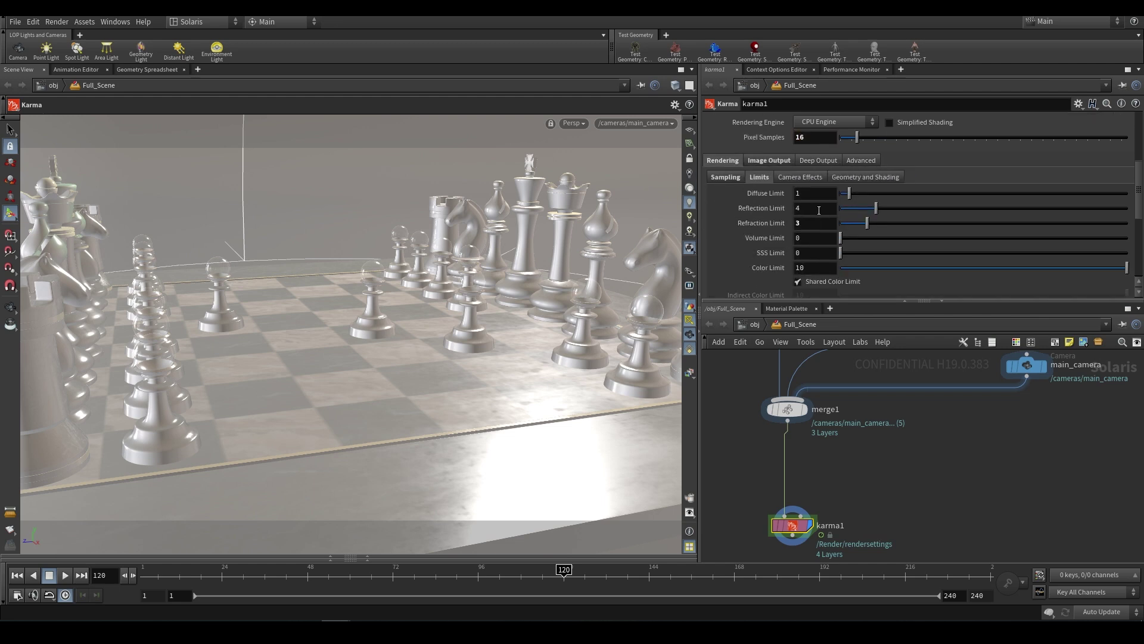
pyautogui.click(737, 179)
pyautogui.doubleClick(813, 243)
pyautogui.write('9')
pyautogui.press('Return')
# Review the denoiser settings in the image output filters and render the current frame to MPlay.
pyautogui.scroll(2, 769, 269)
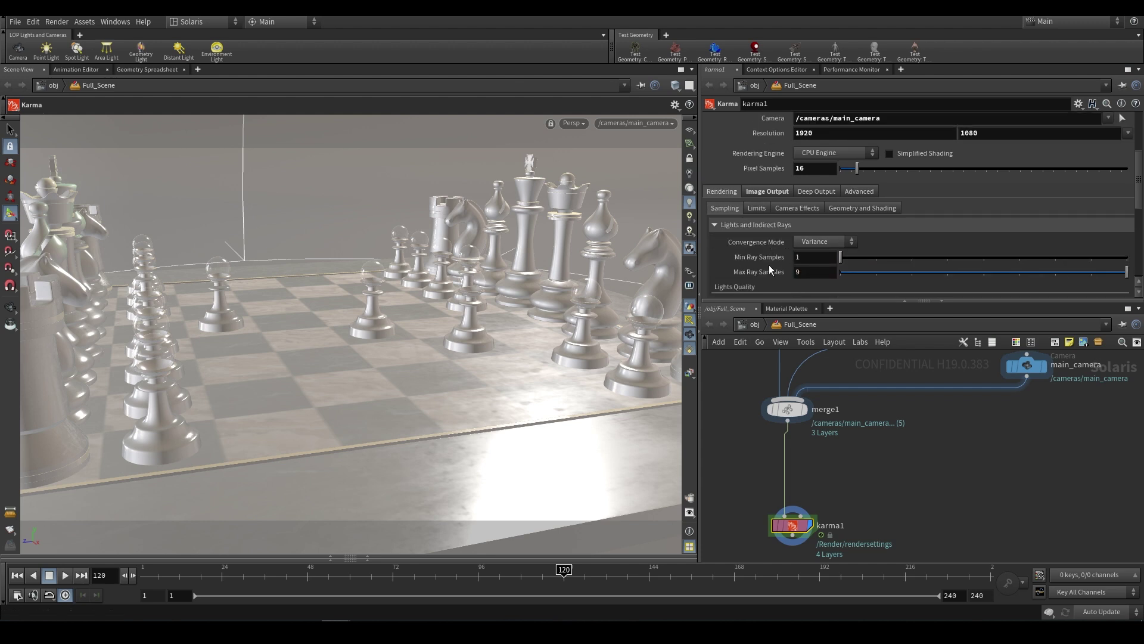
pyautogui.scroll(2, 769, 265)
pyautogui.click(767, 223)
pyautogui.scroll(-2, 784, 255)
pyautogui.scroll(1, 784, 260)
pyautogui.scroll(-1, 785, 252)
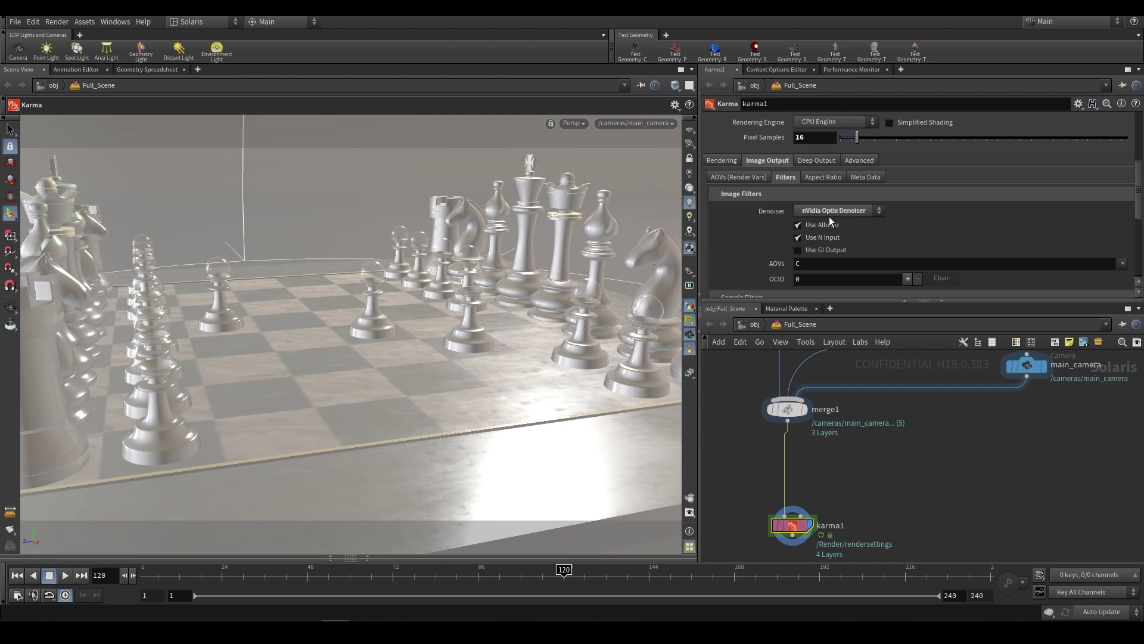
pyautogui.scroll(5, 770, 226)
pyautogui.click(833, 119)
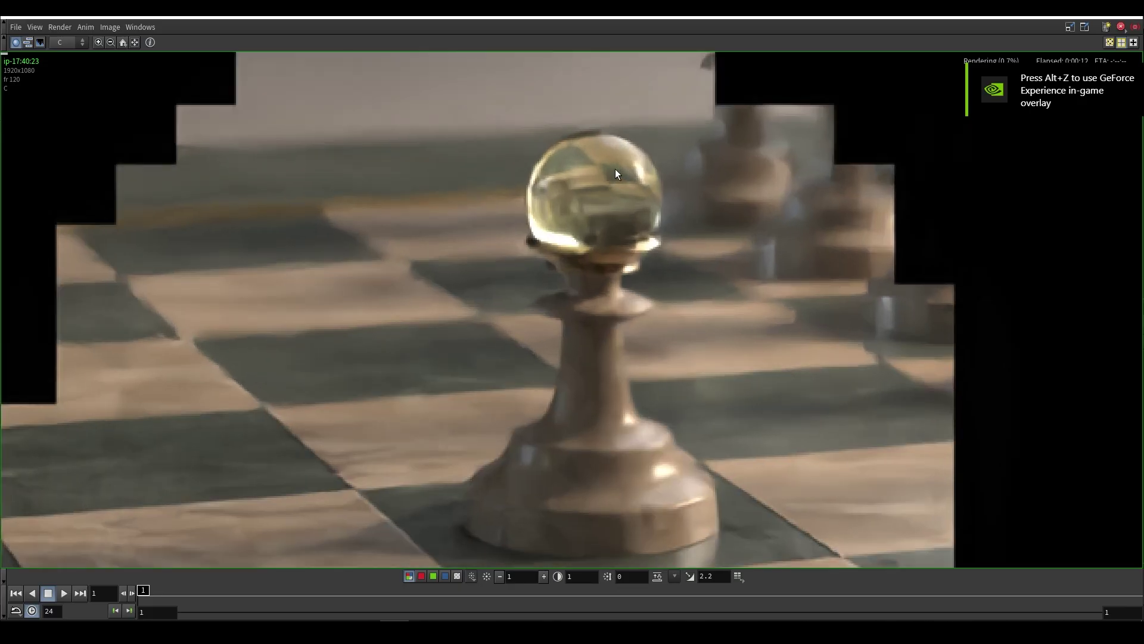
# Examine the denoised render up close around the glass pawn heads and the out-of-focus pieces behind them.
pyautogui.scroll(-4, 587, 227)
pyautogui.moveTo(669, 174); pyautogui.dragTo(620, 227, button='middle')
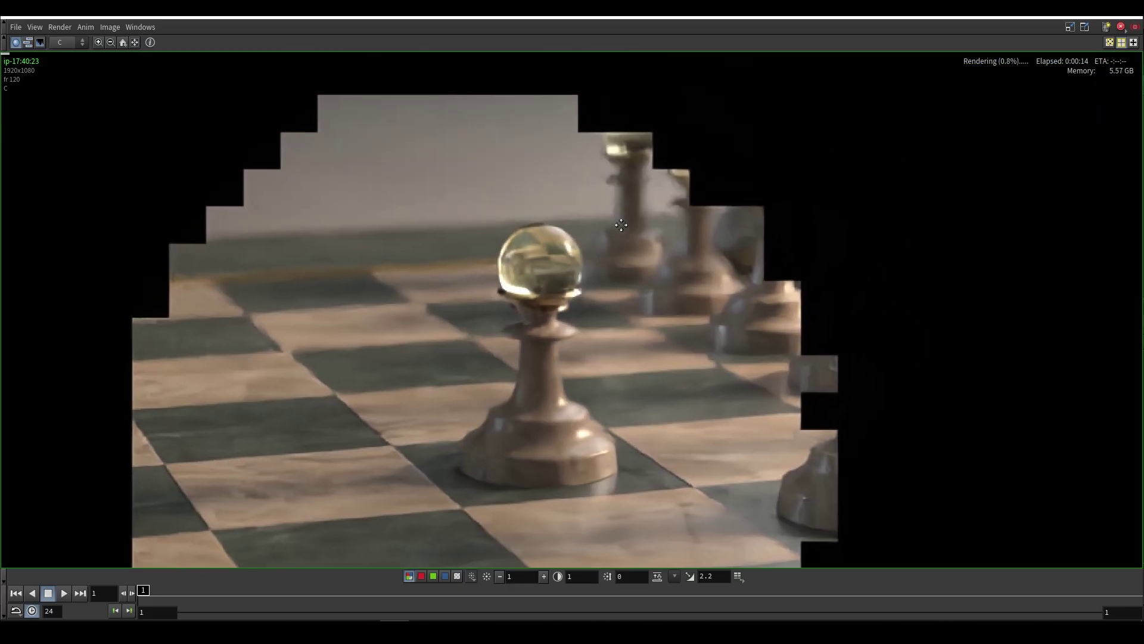
pyautogui.scroll(2, 509, 263)
pyautogui.scroll(2, 698, 229)
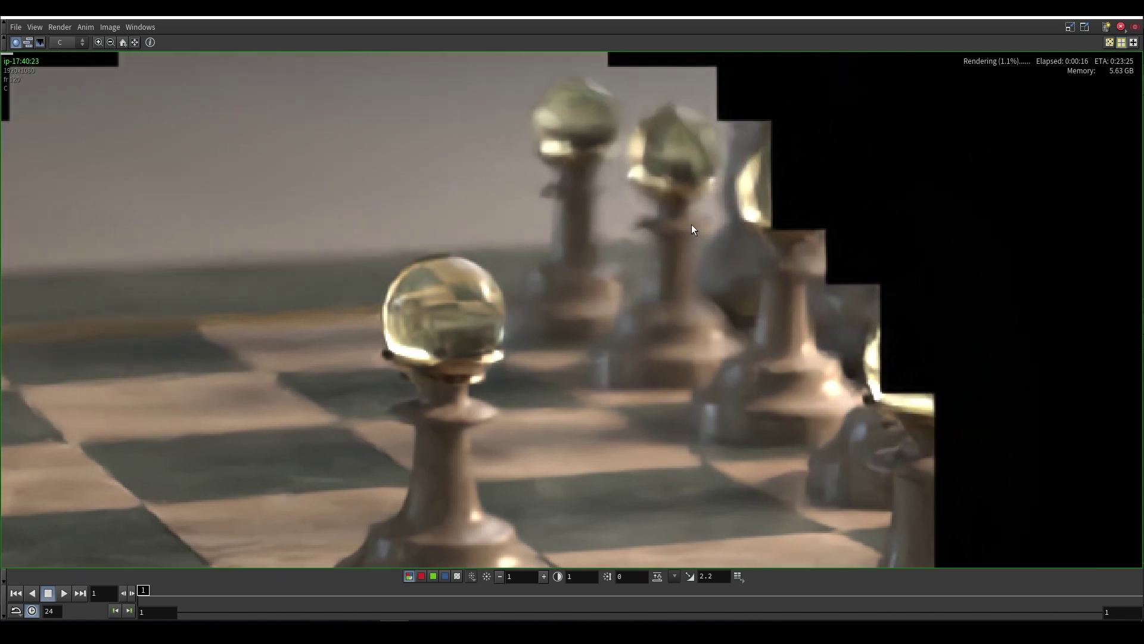
pyautogui.scroll(3, 689, 224)
pyautogui.scroll(-1, 603, 268)
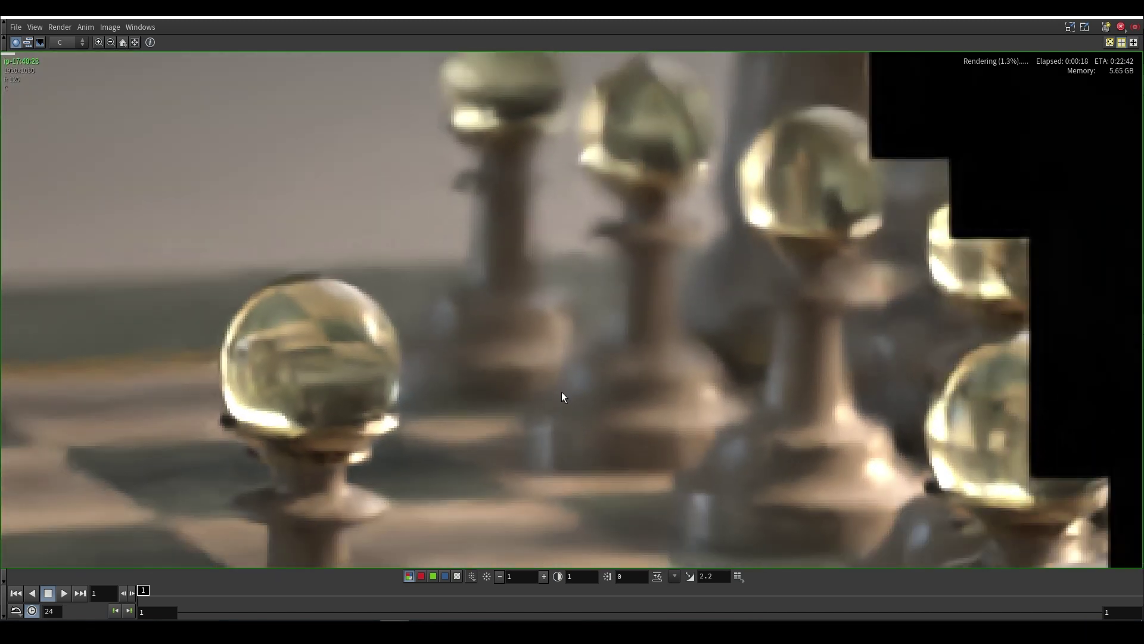
pyautogui.moveTo(627, 105); pyautogui.dragTo(615, 238, button='middle')
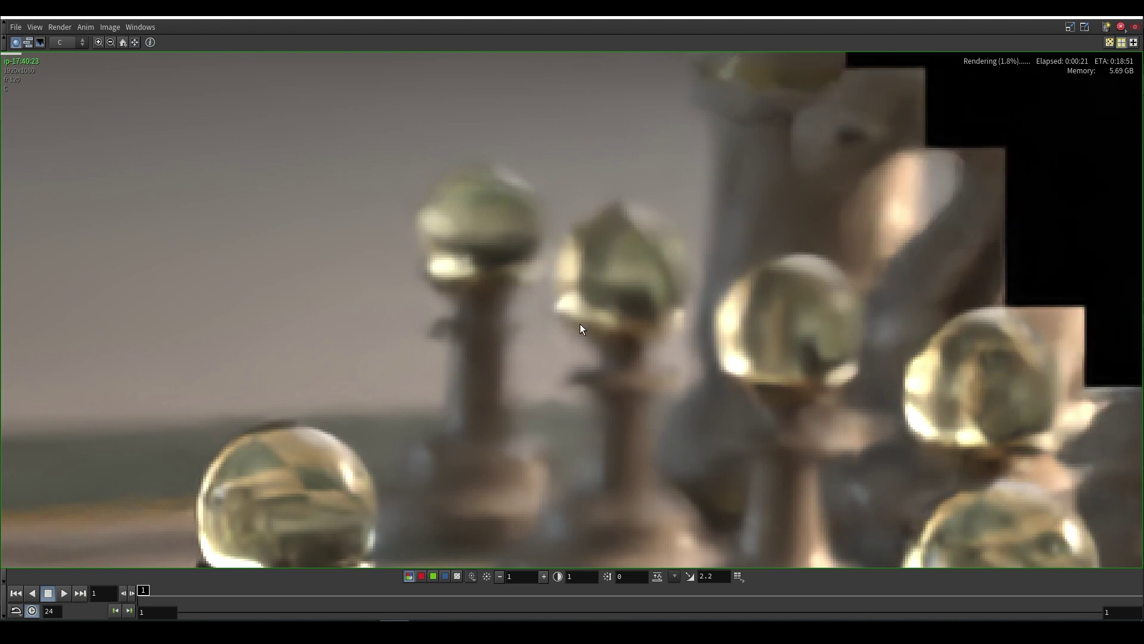
pyautogui.scroll(-4, 659, 337)
pyautogui.moveTo(678, 314); pyautogui.dragTo(590, 273, button='middle')
pyautogui.scroll(-6, 591, 273)
pyautogui.moveTo(690, 251); pyautogui.dragTo(649, 276, button='middle')
pyautogui.scroll(2, 649, 276)
pyautogui.scroll(4, 624, 280)
pyautogui.scroll(-2, 498, 285)
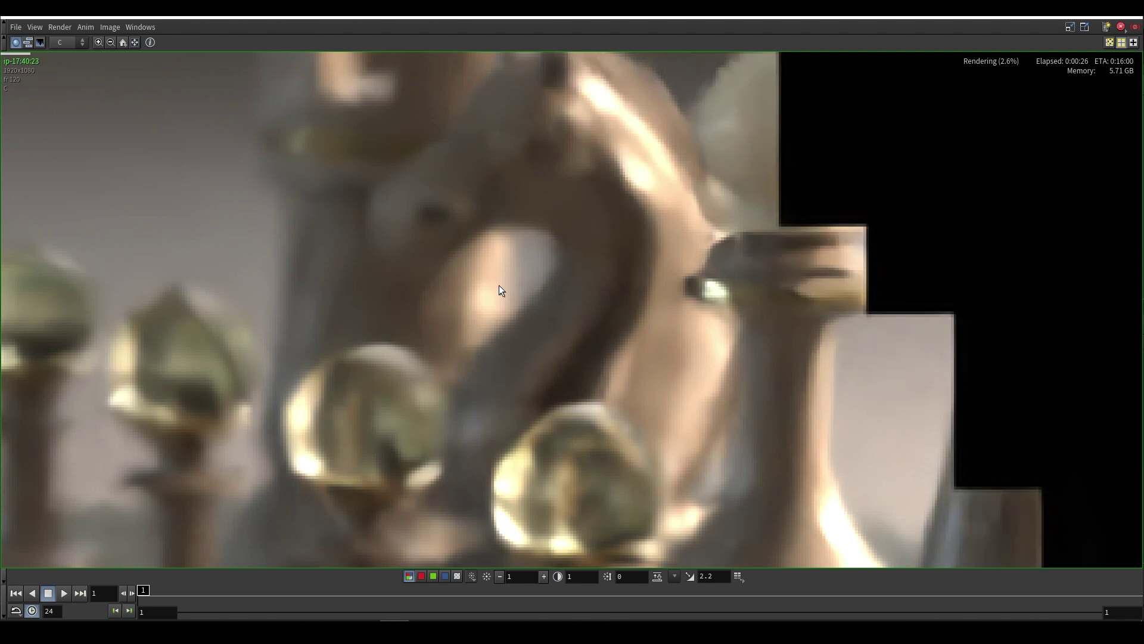
# Inspect the denoised render as a whole, comparing the board surface and both sets of chess pieces.
pyautogui.scroll(-3, 575, 274)
pyautogui.scroll(-2, 652, 310)
pyautogui.scroll(-3, 649, 327)
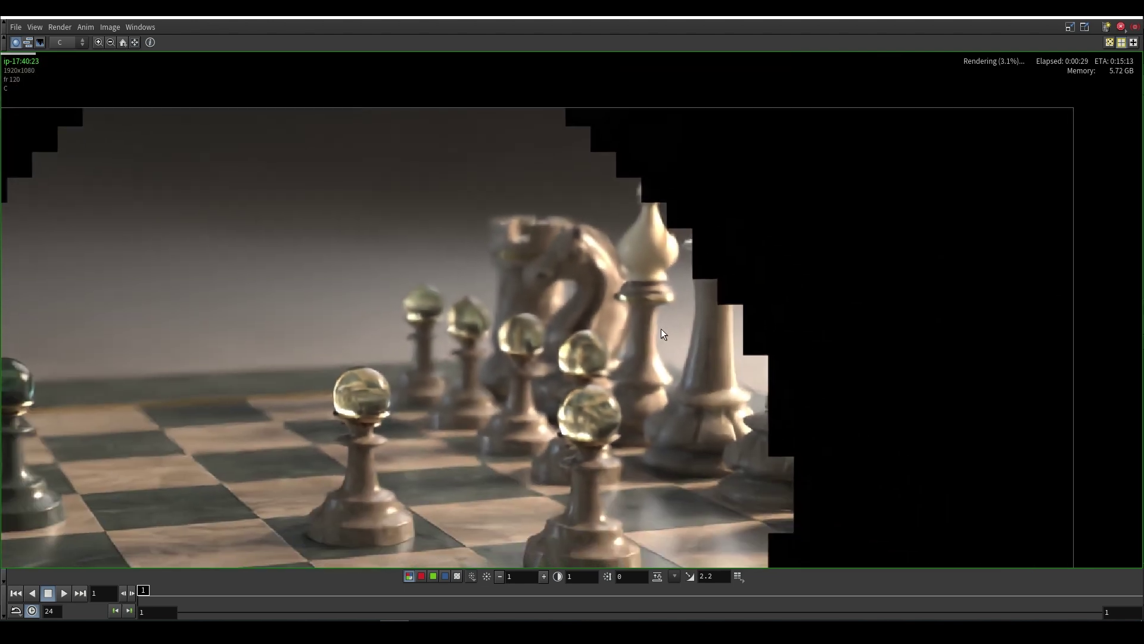
pyautogui.scroll(2, 652, 335)
pyautogui.scroll(-1, 661, 327)
pyautogui.scroll(-2, 656, 326)
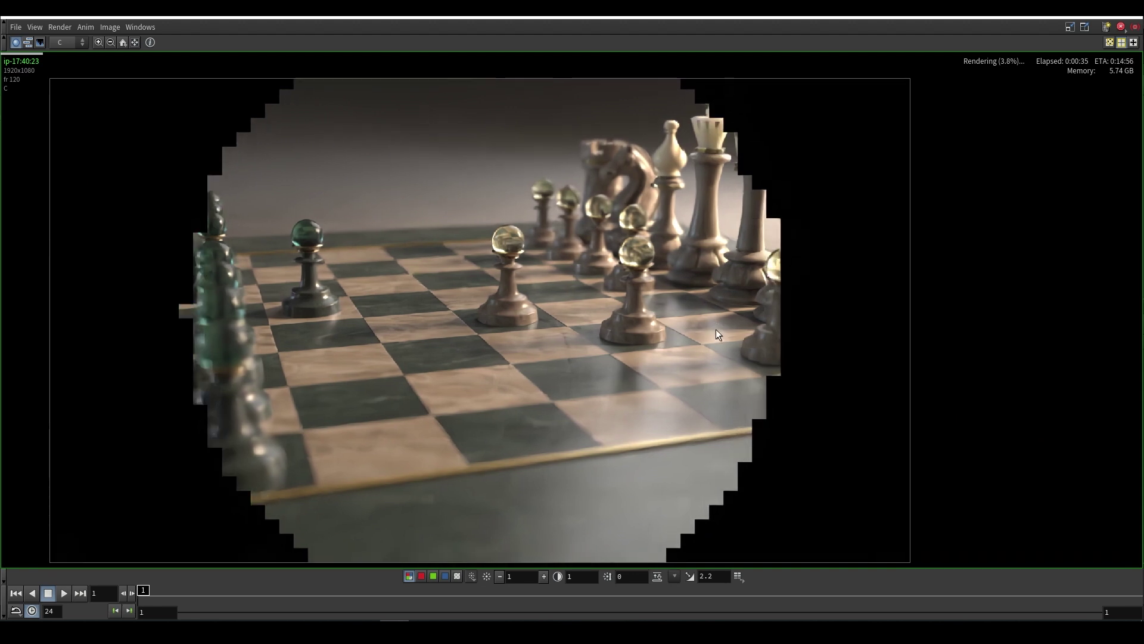
pyautogui.scroll(-1, 717, 329)
pyautogui.moveTo(716, 328); pyautogui.dragTo(848, 341, button='middle')
pyautogui.scroll(3, 777, 320)
pyautogui.scroll(1, 849, 341)
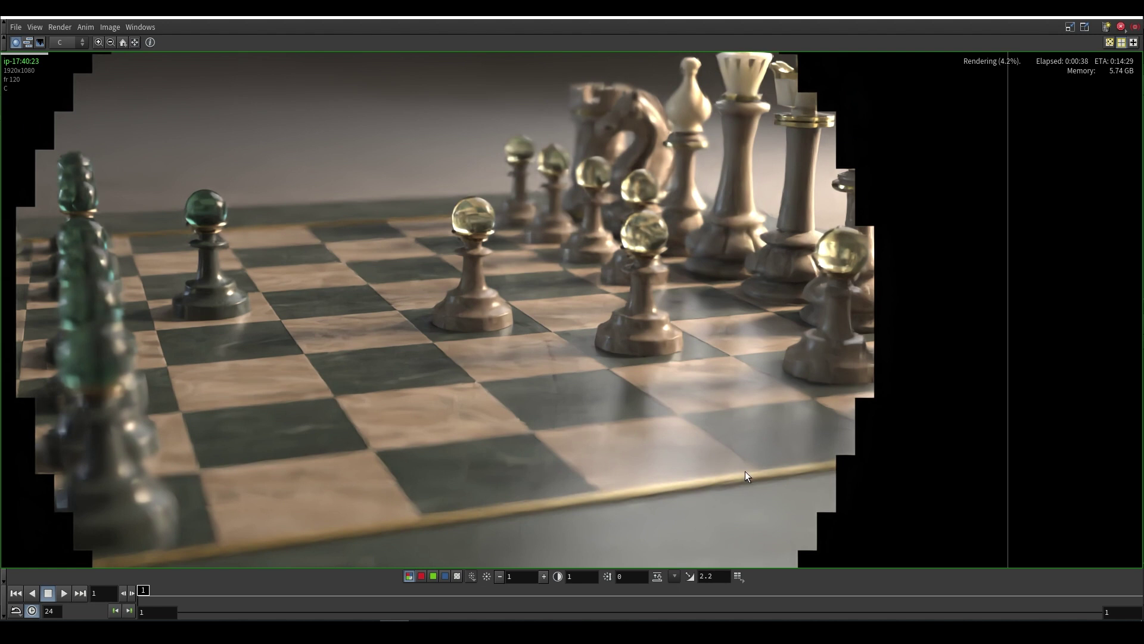
pyautogui.scroll(-3, 690, 365)
pyautogui.moveTo(690, 365); pyautogui.dragTo(694, 362, button='middle')
pyautogui.scroll(1, 685, 354)
pyautogui.scroll(-1, 685, 354)
pyautogui.moveTo(686, 354); pyautogui.dragTo(712, 338, button='middle')
pyautogui.scroll(1, 712, 338)
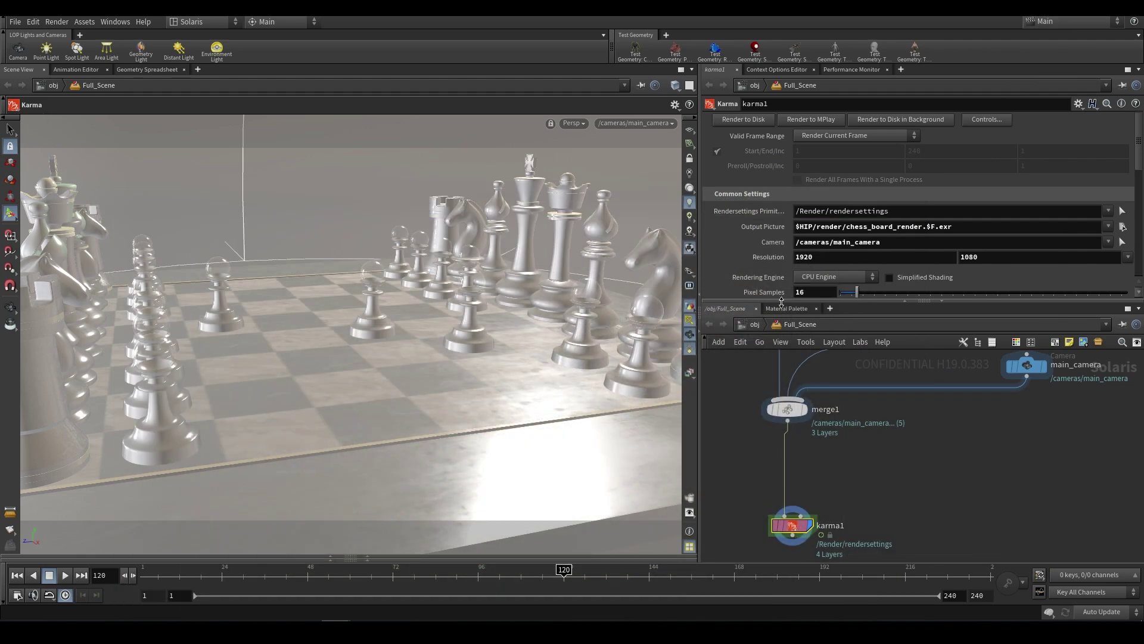
# Set karma1's render resolution to the HDTV 2160 (4K) preset, 3840 by 2160.
pyautogui.scroll(-3, 756, 243)
pyautogui.scroll(-2, 775, 243)
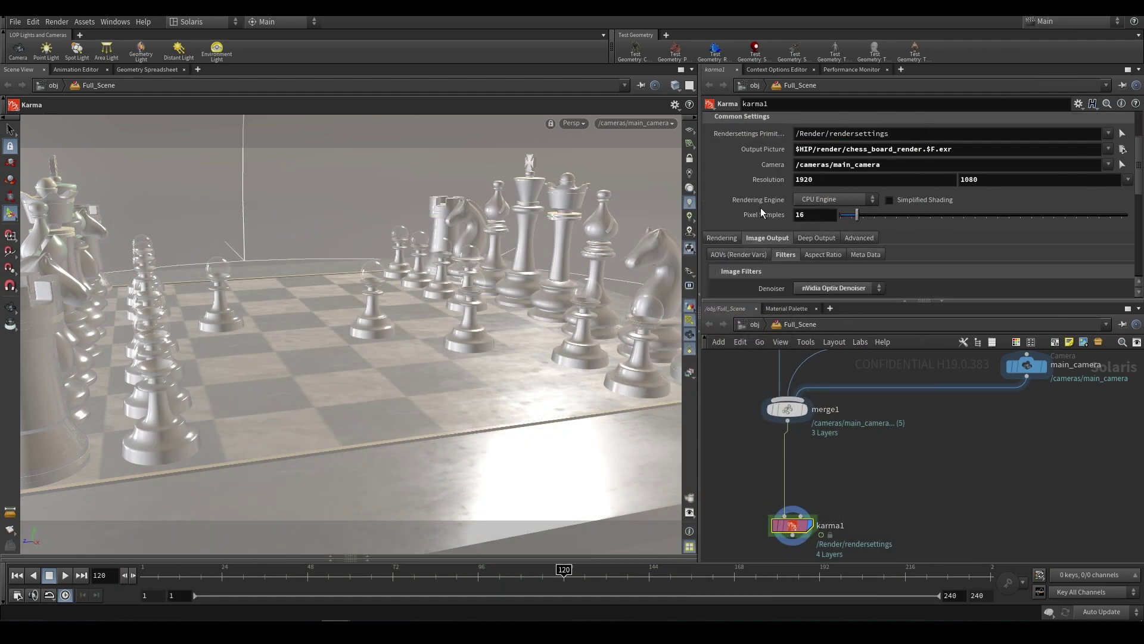
pyautogui.scroll(1, 760, 207)
pyautogui.click(1128, 195)
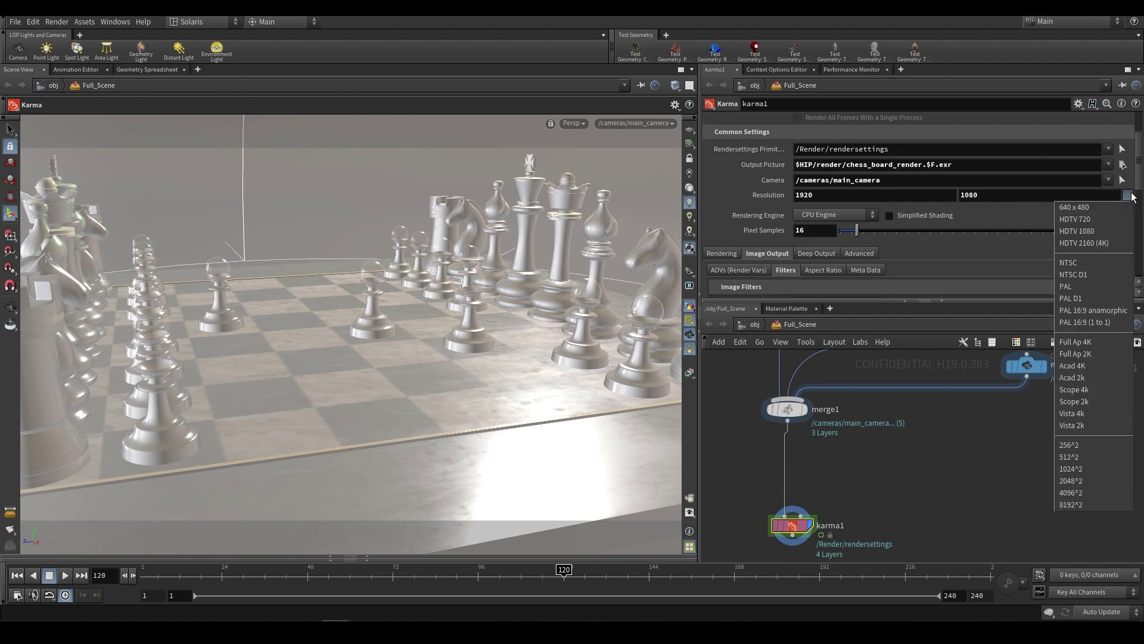
pyautogui.click(1106, 242)
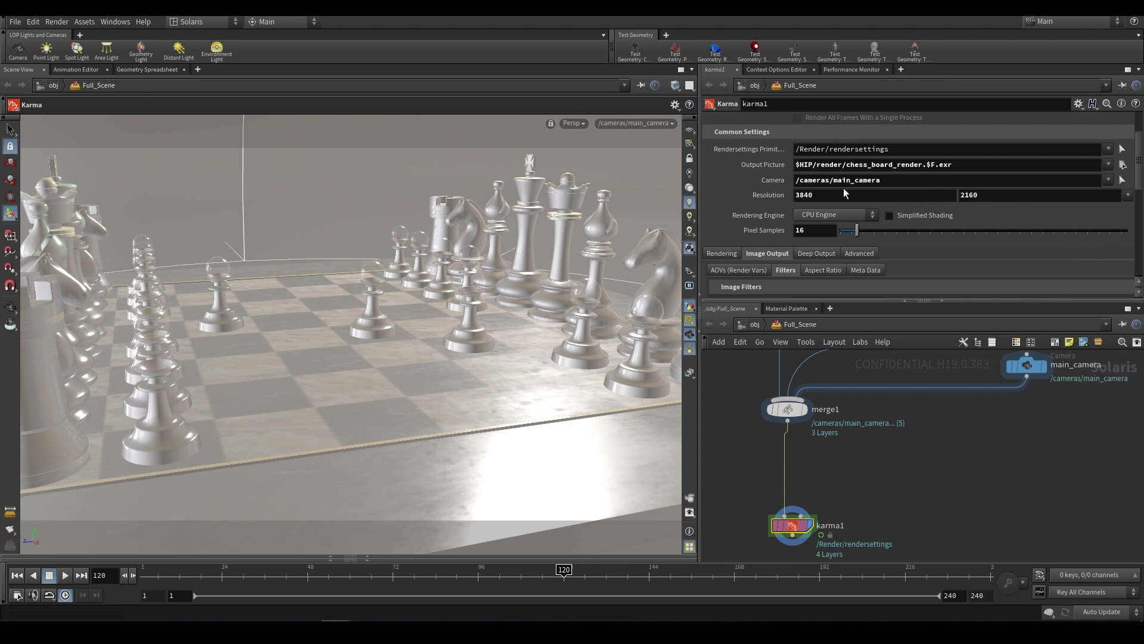
# Set karma1's pixel samples to 4 and render the 4K frame to MPlay.
pyautogui.doubleClick(812, 235)
pyautogui.write('4')
pyautogui.press('Return')
pyautogui.scroll(4, 785, 230)
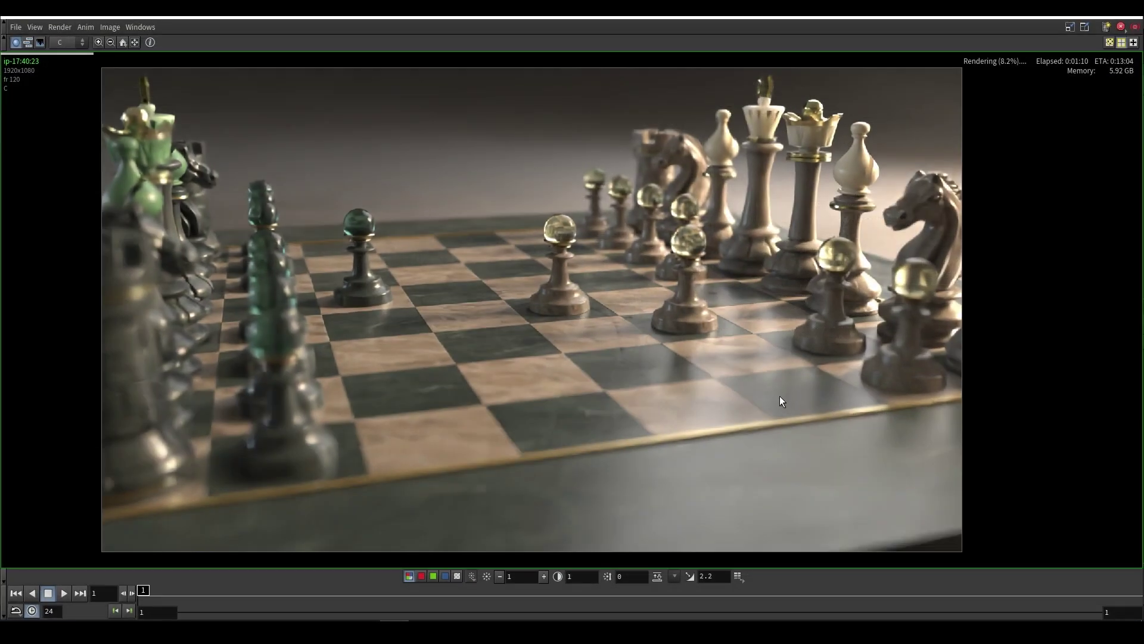
# Examine the 4K denoised render in progress around the central pawn's base and the surrounding board texture.
pyautogui.scroll(-2, 780, 396)
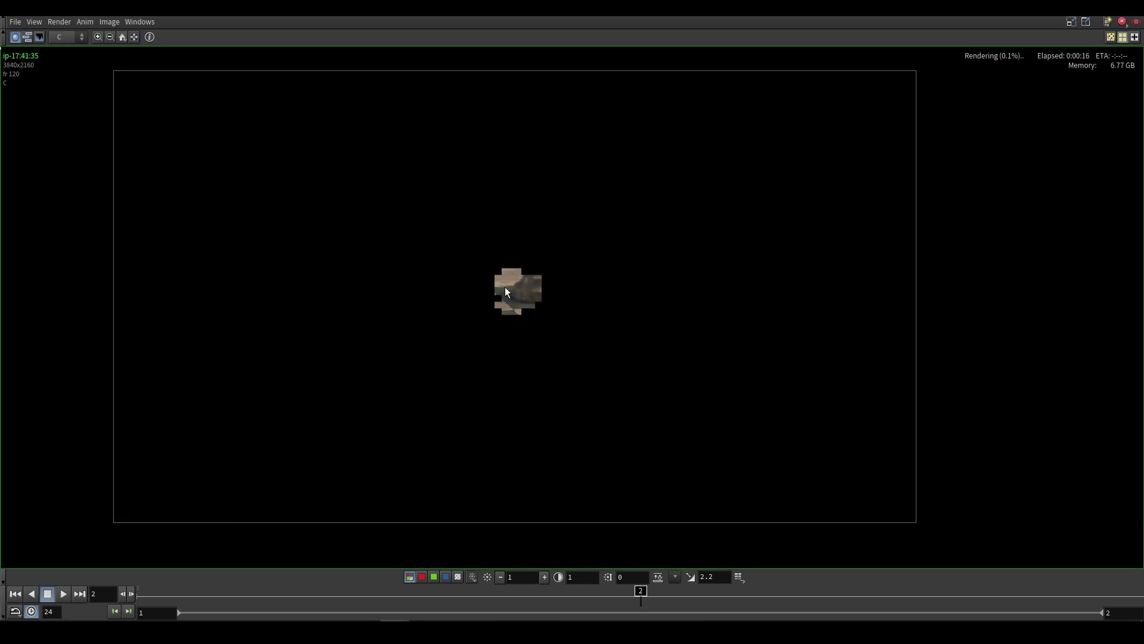
pyautogui.scroll(3, 537, 295)
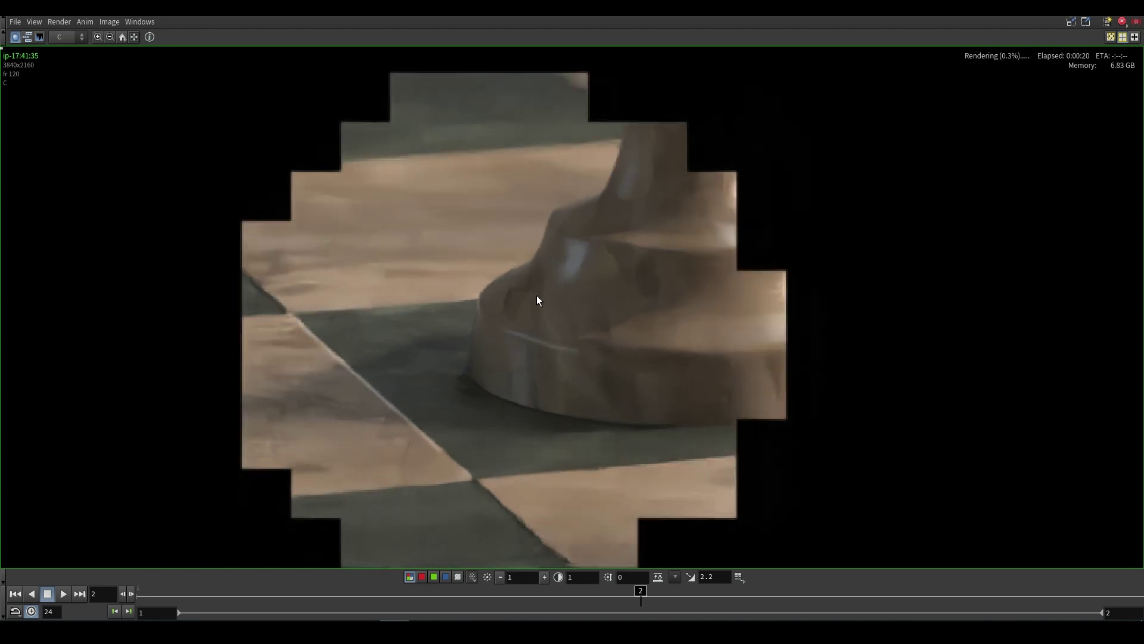
pyautogui.scroll(-4, 536, 295)
pyautogui.moveTo(562, 273); pyautogui.dragTo(557, 337, button='middle')
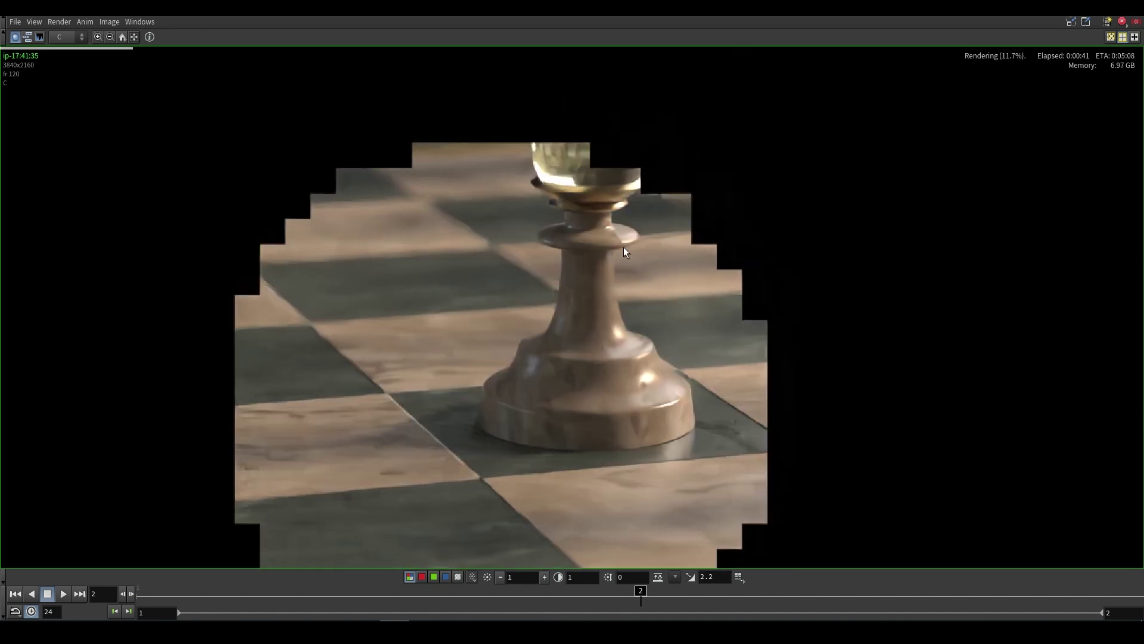
pyautogui.scroll(-3, 591, 234)
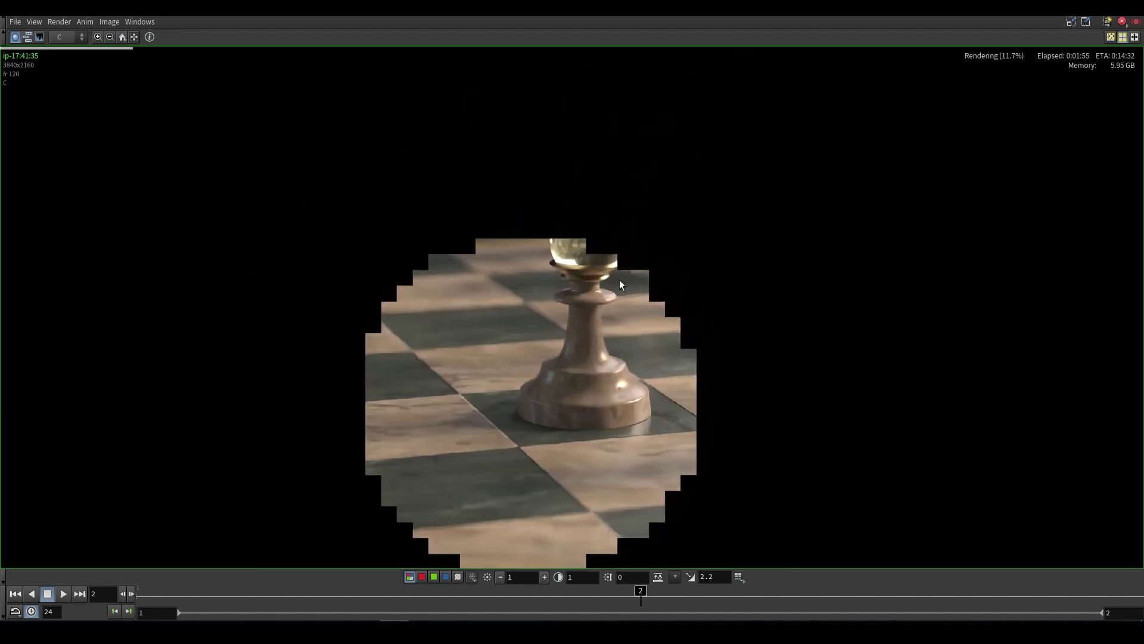
pyautogui.scroll(3, 591, 234)
pyautogui.moveTo(591, 233); pyautogui.dragTo(553, 323, button='middle')
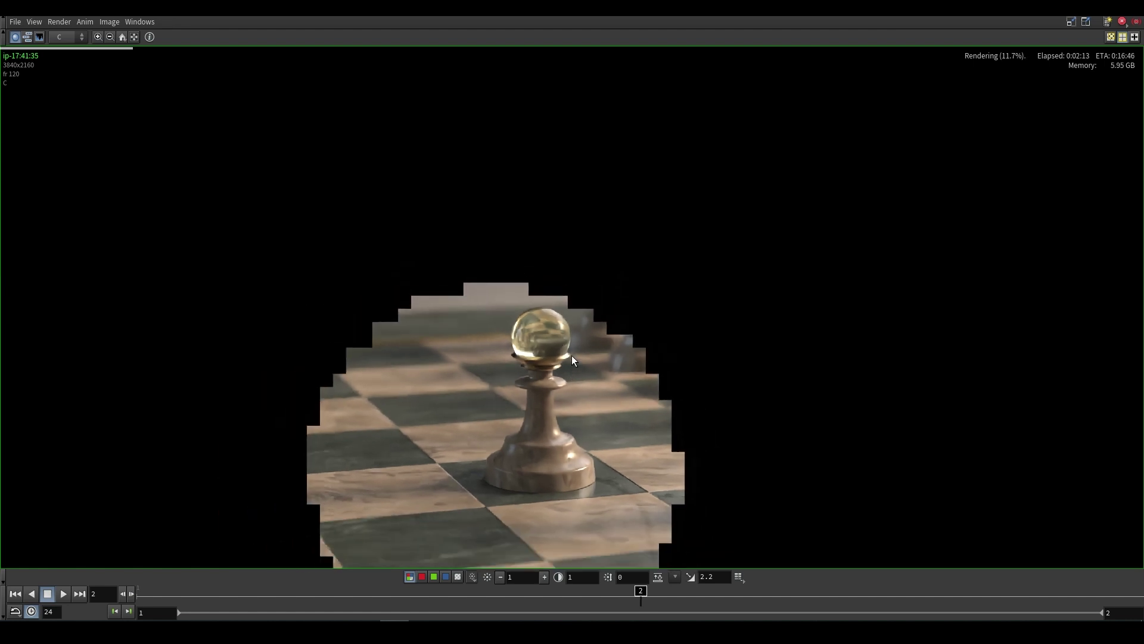
# Inspect the 4K render around the pawn's glass head and the out-of-focus pieces behind it, up close and as a whole.
pyautogui.scroll(3, 572, 357)
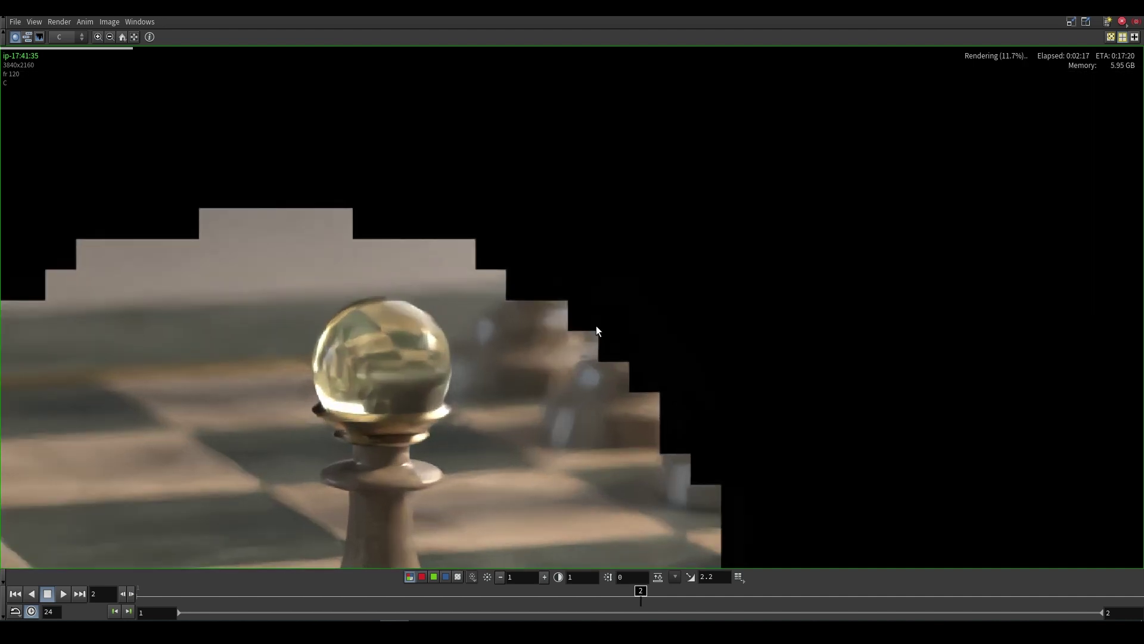
pyautogui.scroll(-3, 596, 332)
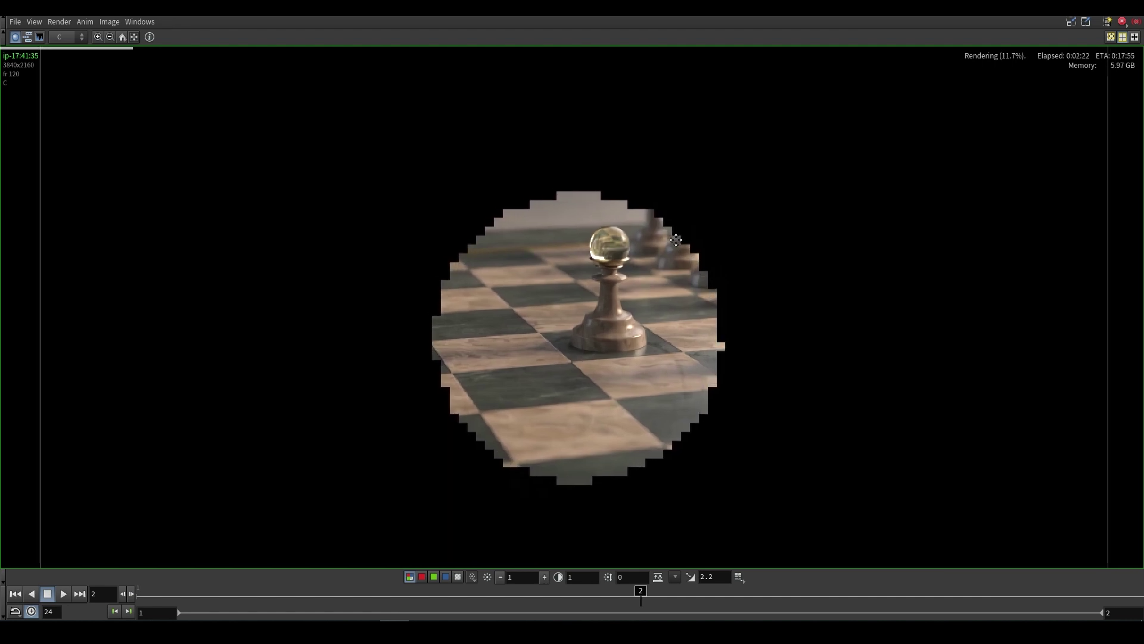
pyautogui.scroll(-1, 677, 247)
pyautogui.moveTo(677, 247); pyautogui.dragTo(668, 221, button='middle')
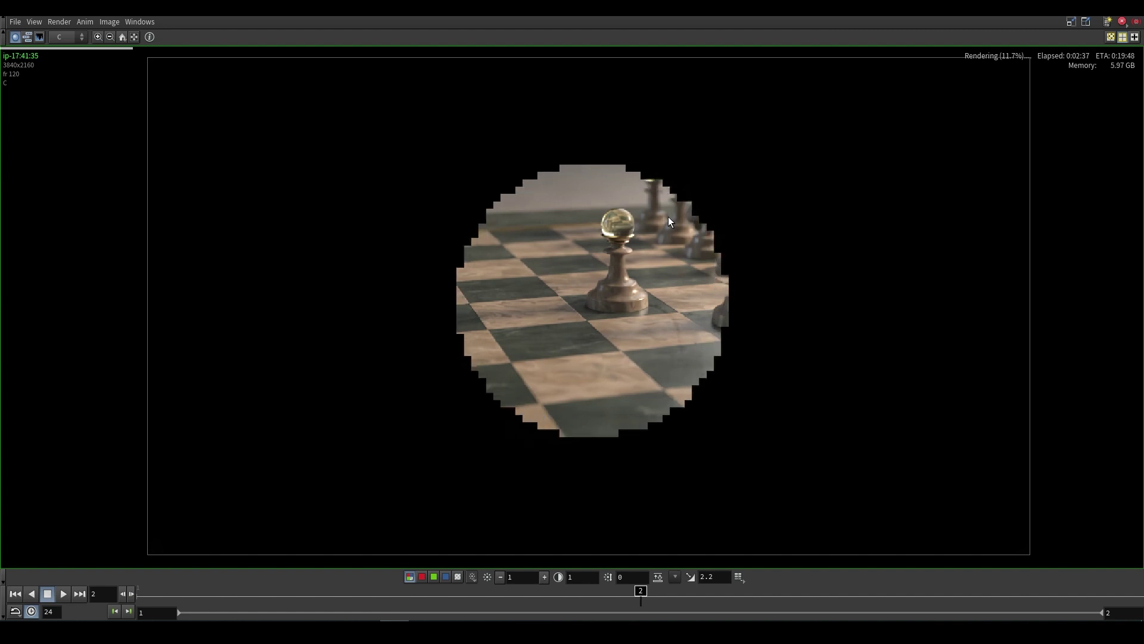
pyautogui.scroll(4, 667, 218)
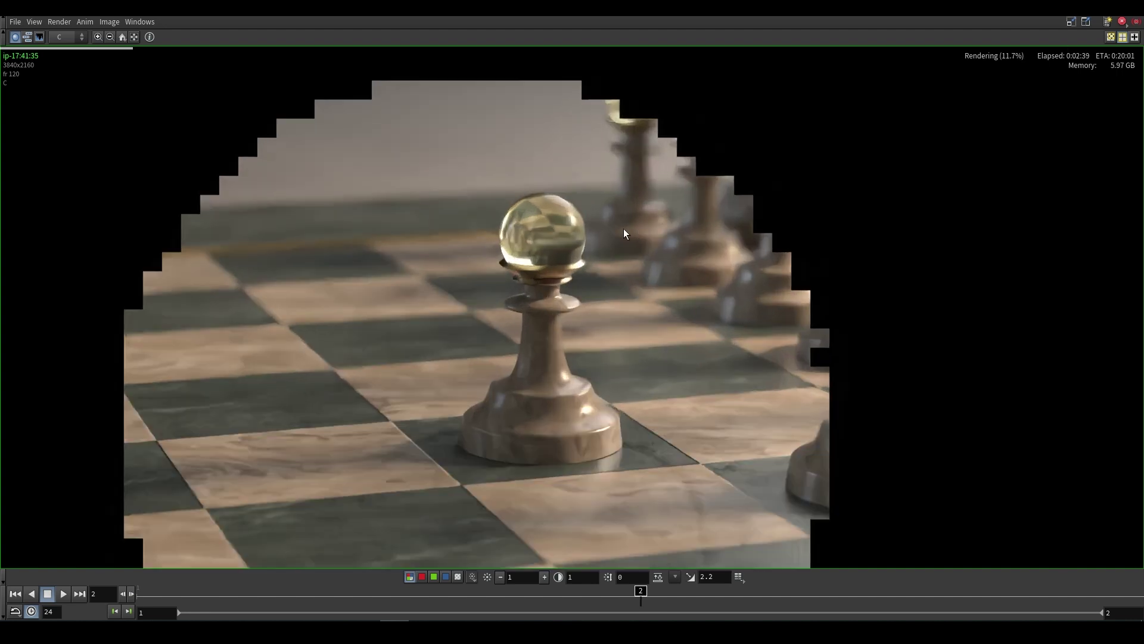
pyautogui.scroll(-4, 624, 233)
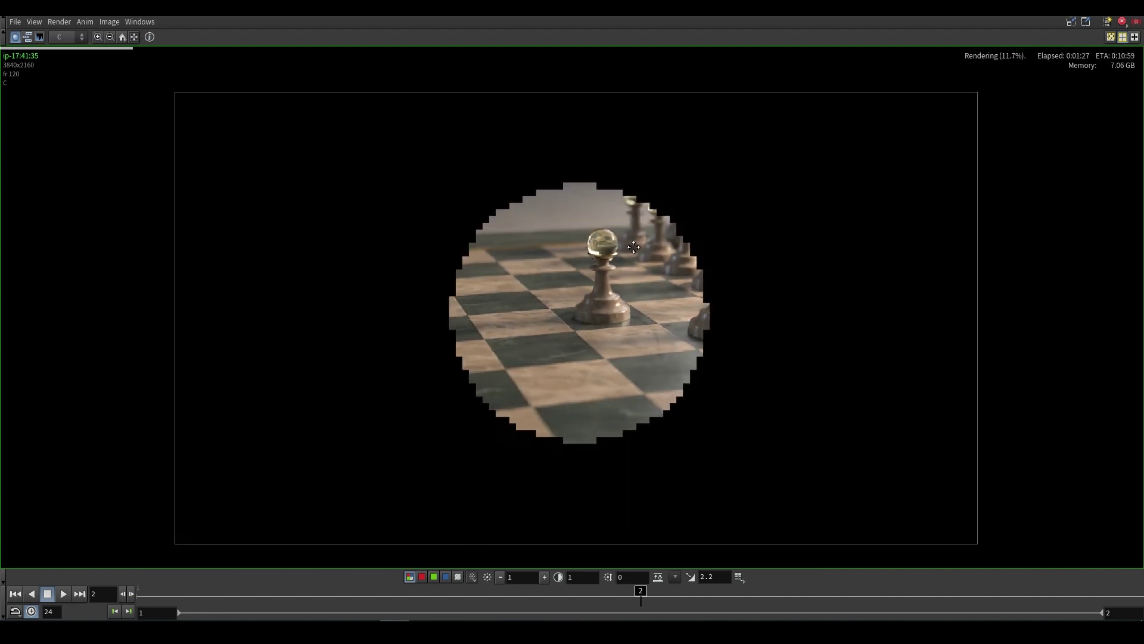
pyautogui.moveTo(629, 241); pyautogui.dragTo(636, 213, button='middle')
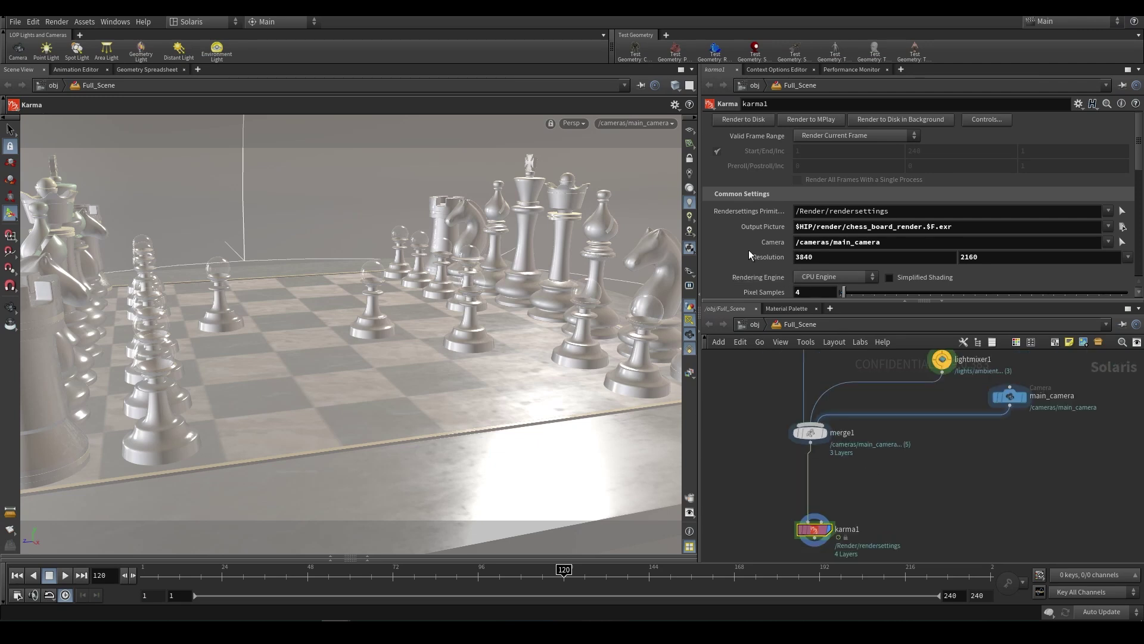
# Set karma1's pixel samples to 64 and its resolution to the HDTV 1080 preset, 1920 by 1080.
pyautogui.scroll(-1, 763, 259)
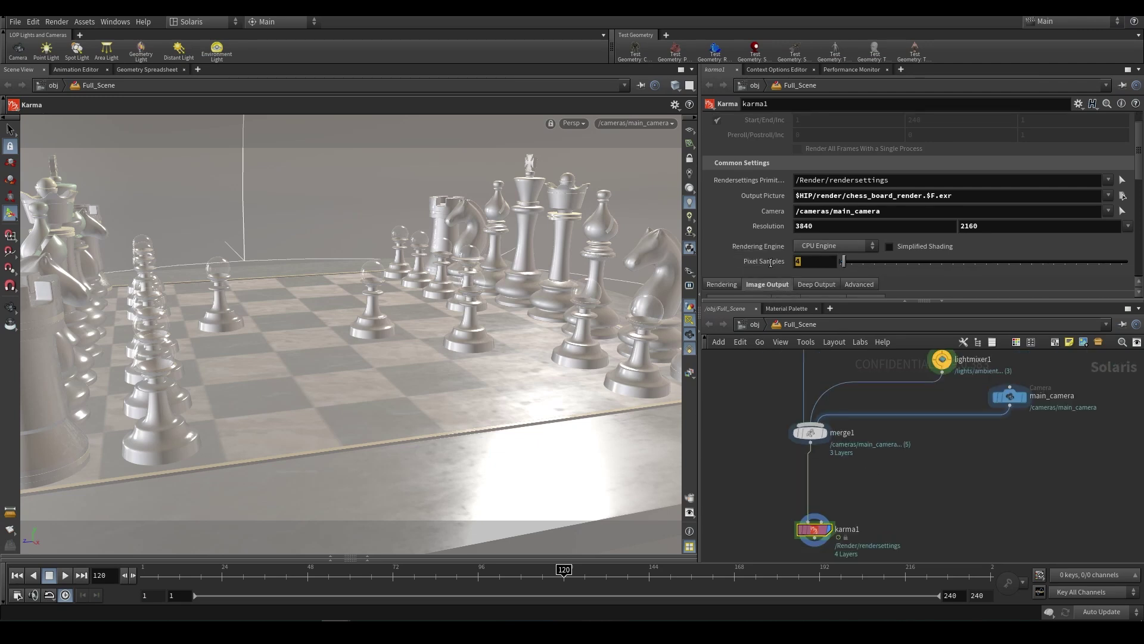
pyautogui.write('64')
pyautogui.press('Return')
pyautogui.scroll(-4, 1125, 228)
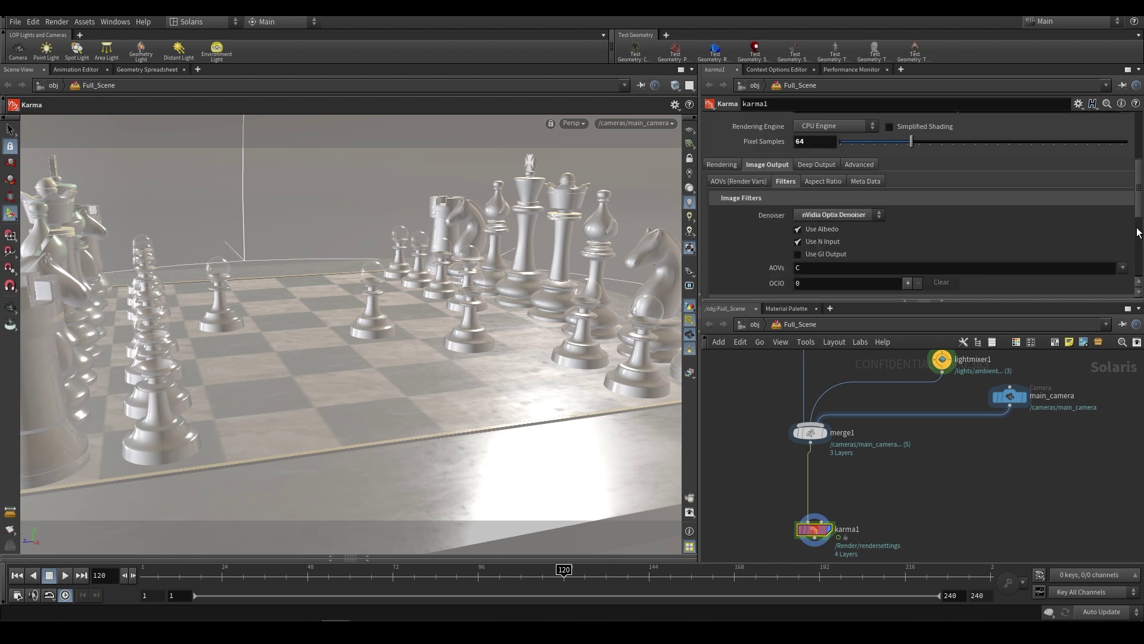
pyautogui.scroll(5, 1073, 232)
pyautogui.click(1127, 257)
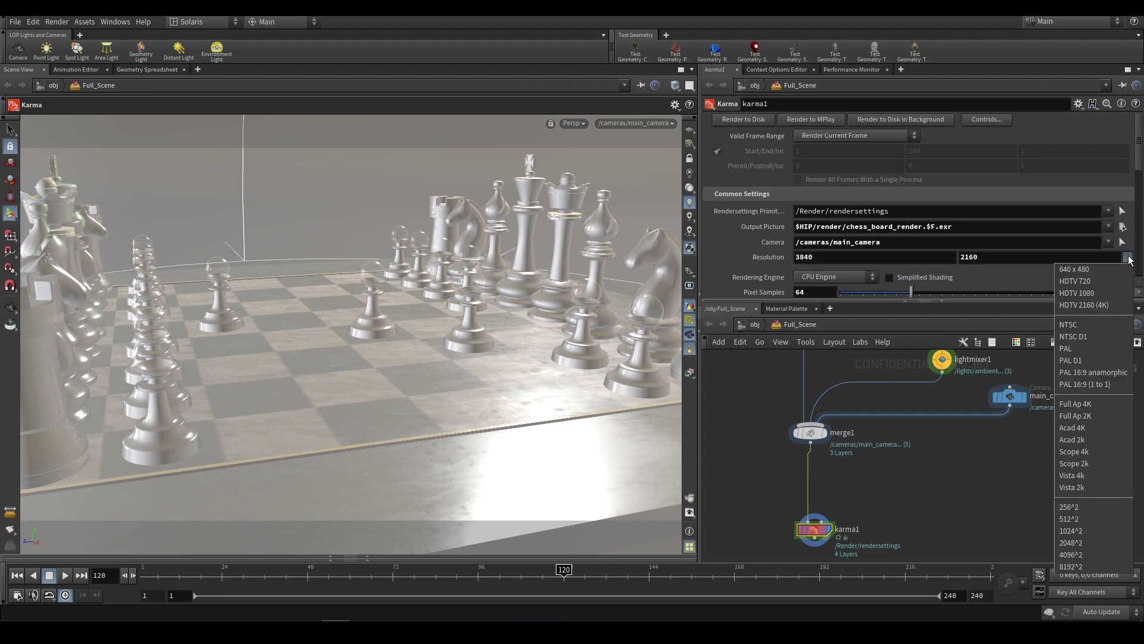
pyautogui.click(1094, 293)
pyautogui.scroll(-3, 730, 259)
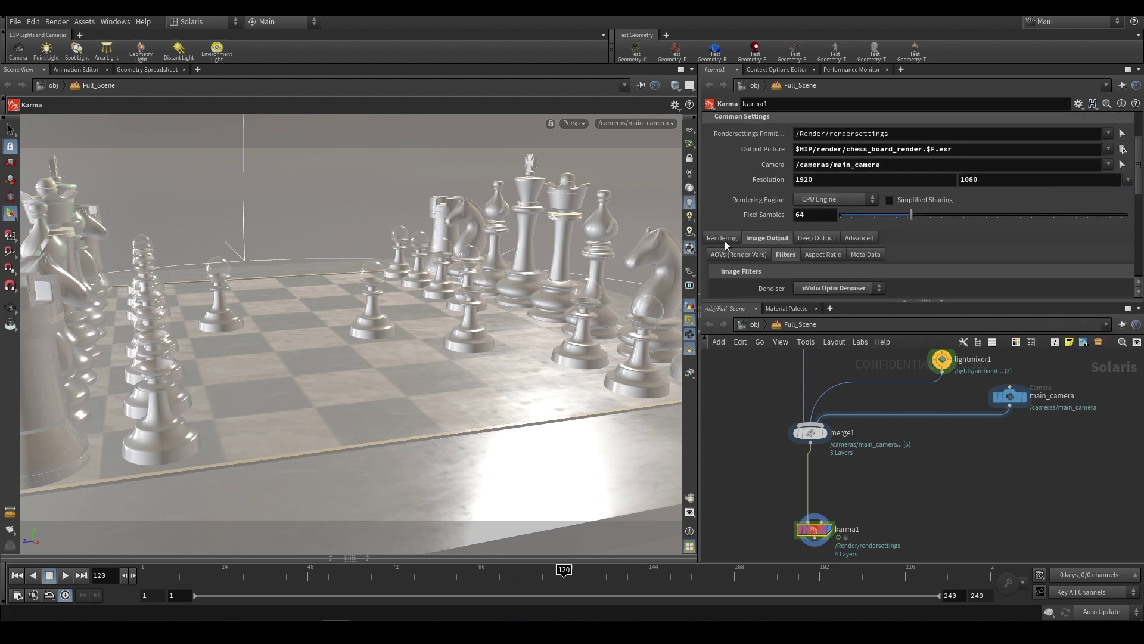
# Review karma1's common settings, image filters with the denoiser options, and ray sampling settings.
pyautogui.scroll(-3, 737, 260)
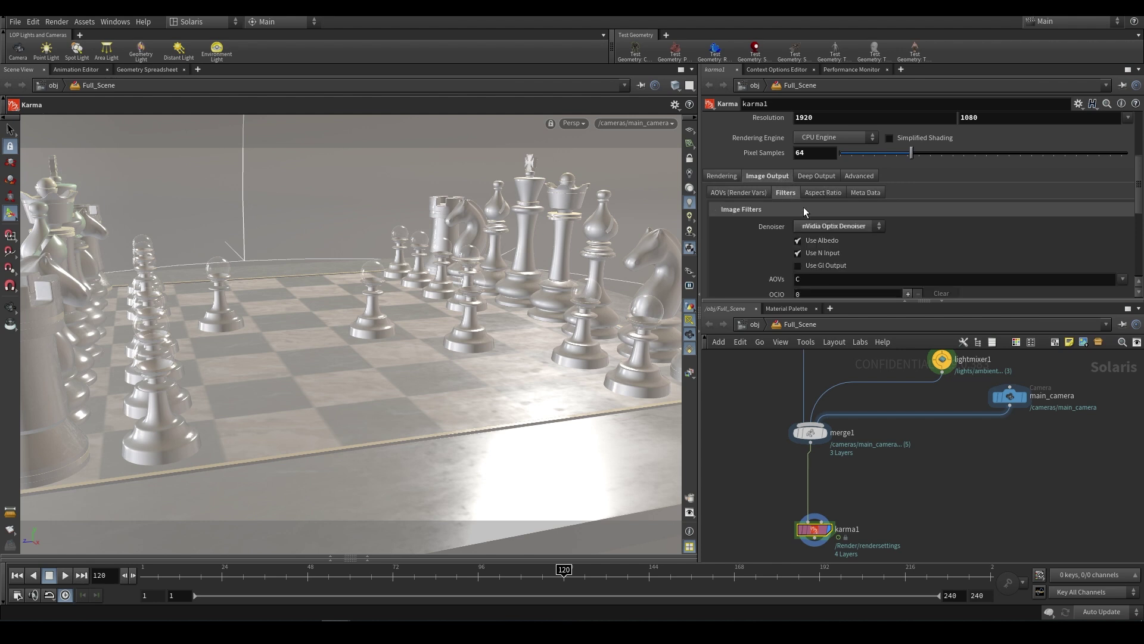
pyautogui.scroll(4, 769, 227)
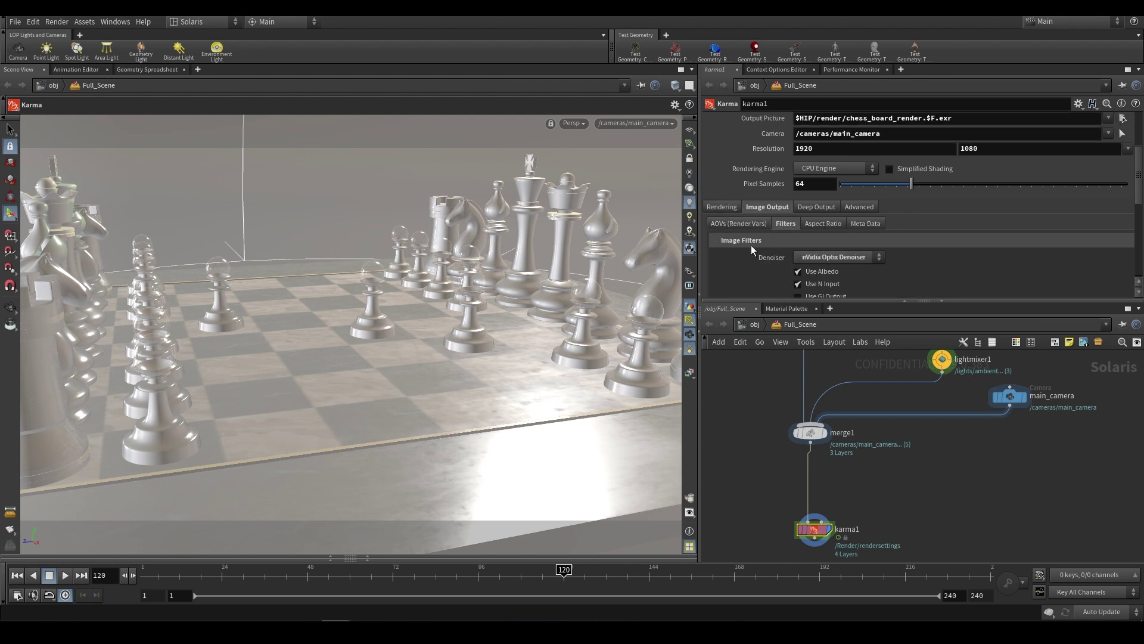
pyautogui.scroll(1, 751, 245)
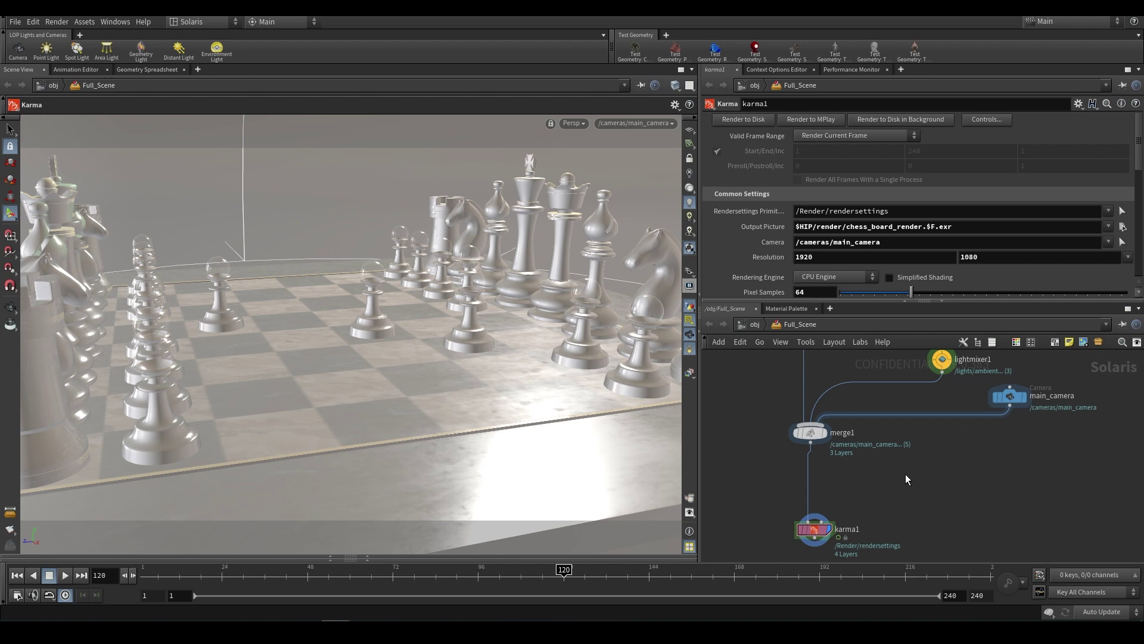
pyautogui.scroll(-2, 903, 459)
pyautogui.moveTo(880, 411)
pyautogui.mouseDown(button='middle')
pyautogui.moveTo(858, 483)
pyautogui.moveTo(868, 419)
pyautogui.mouseUp(button='middle')
pyautogui.scroll(-9, 745, 230)
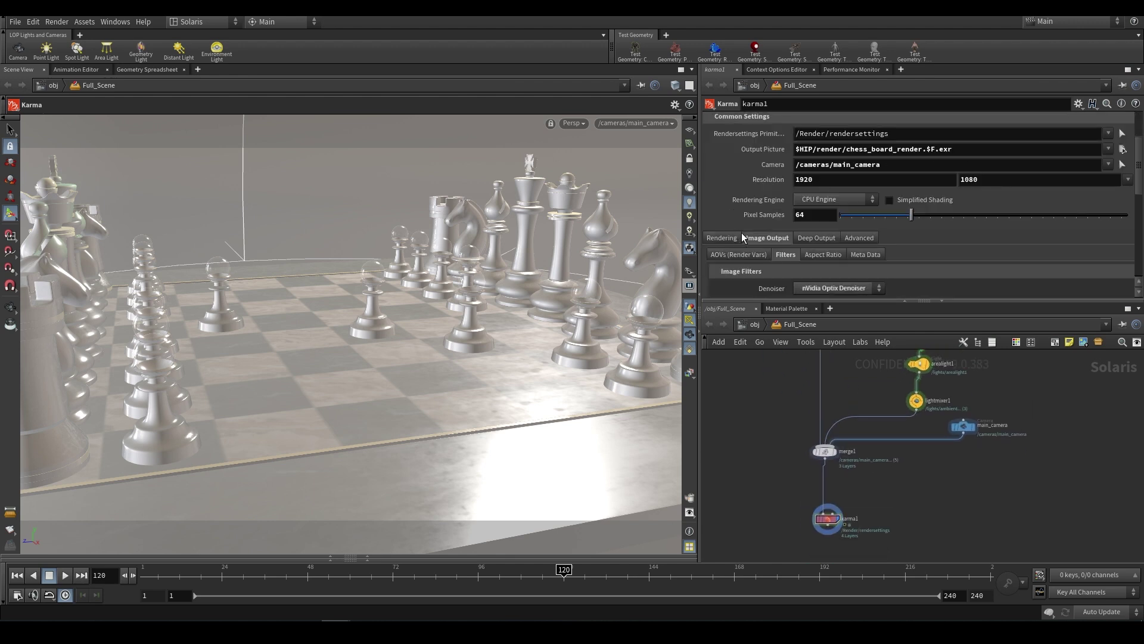
pyautogui.scroll(-1, 749, 198)
pyautogui.click(727, 163)
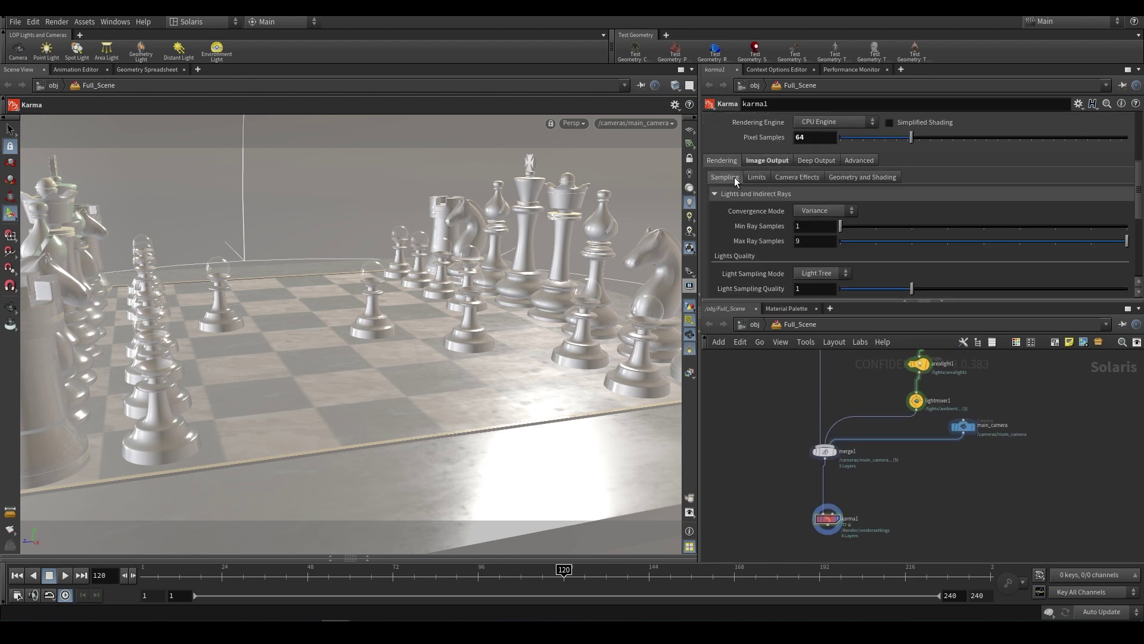
pyautogui.click(745, 161)
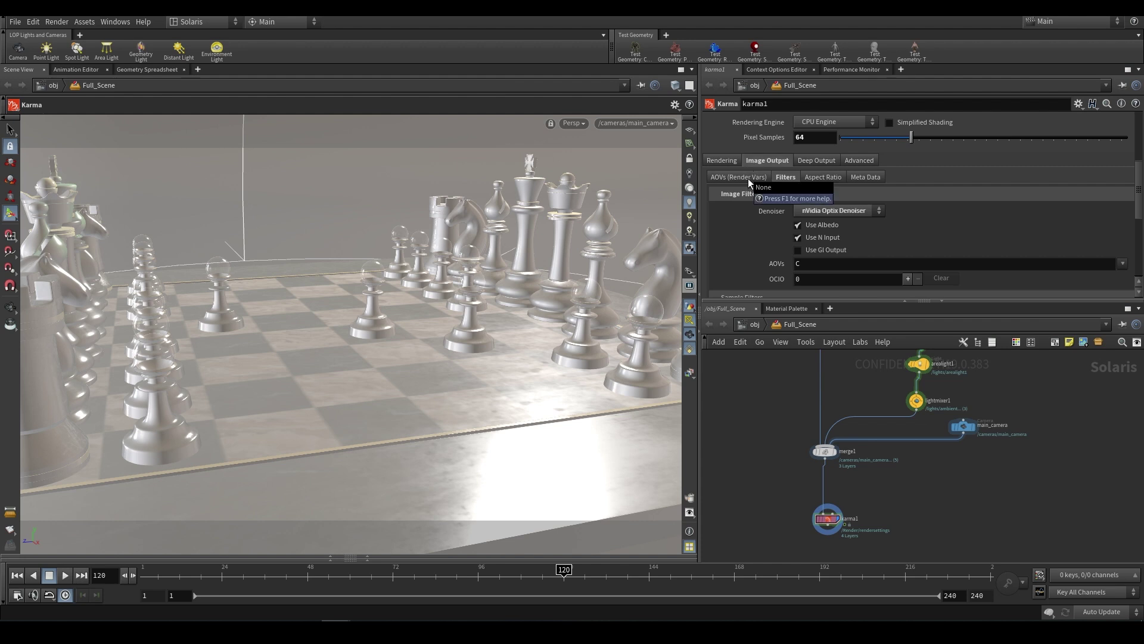
pyautogui.click(732, 162)
pyautogui.scroll(1, 752, 189)
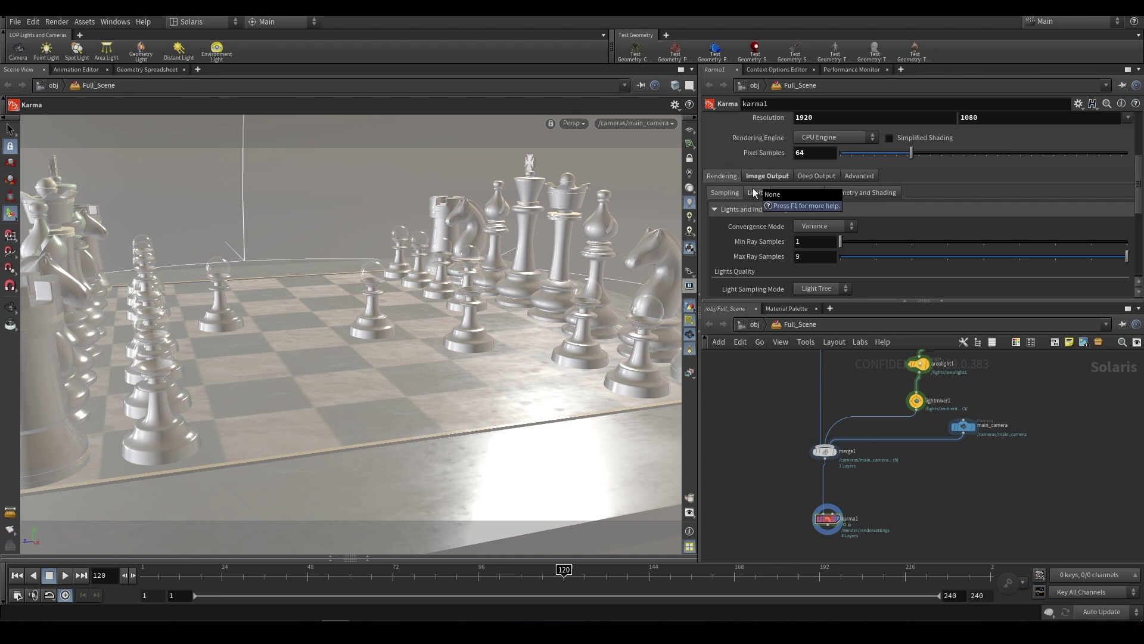